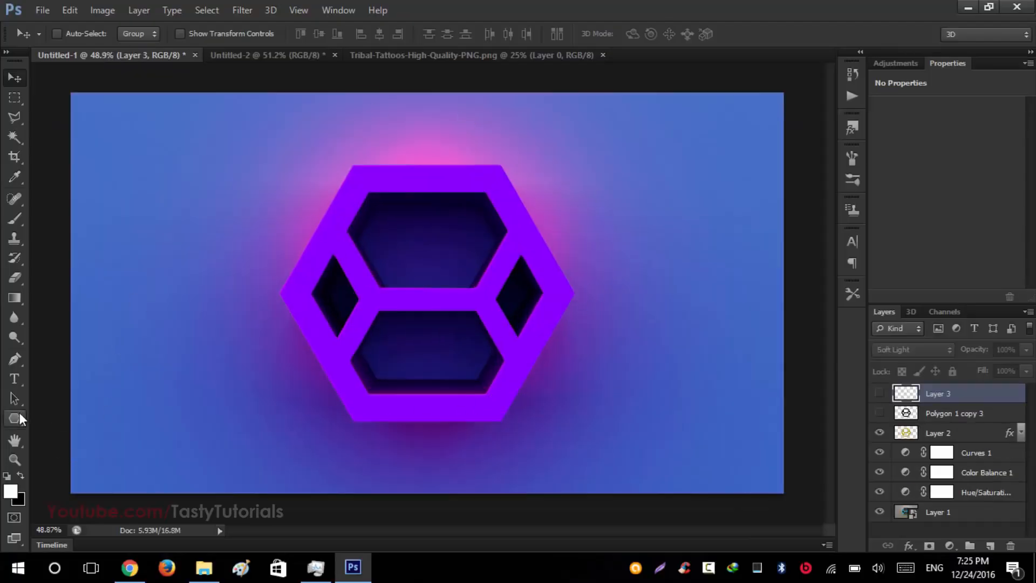
{"action": "left_click", "coordinate": [8, 419]}
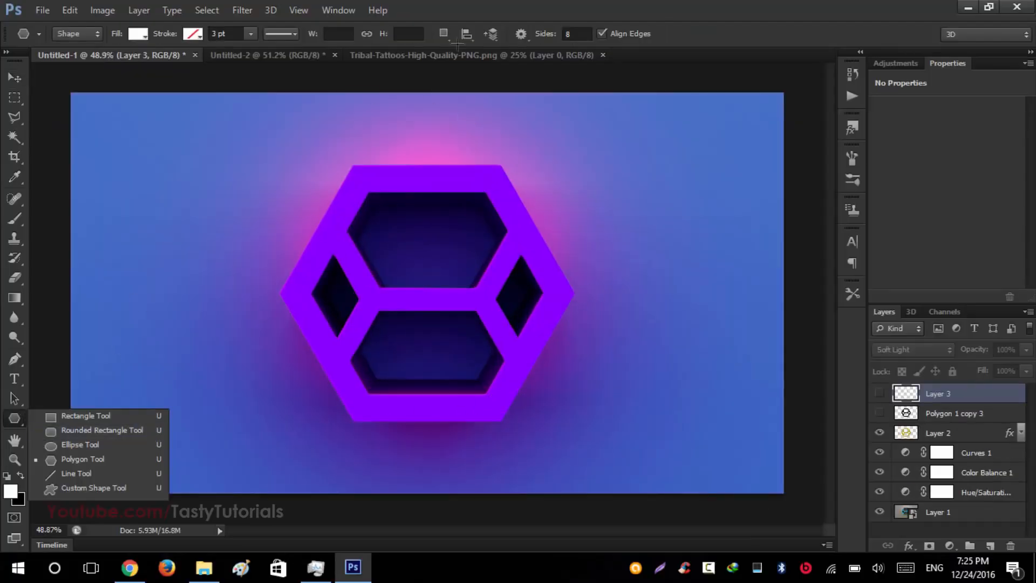
{"action": "left_click", "coordinate": [473, 9]}
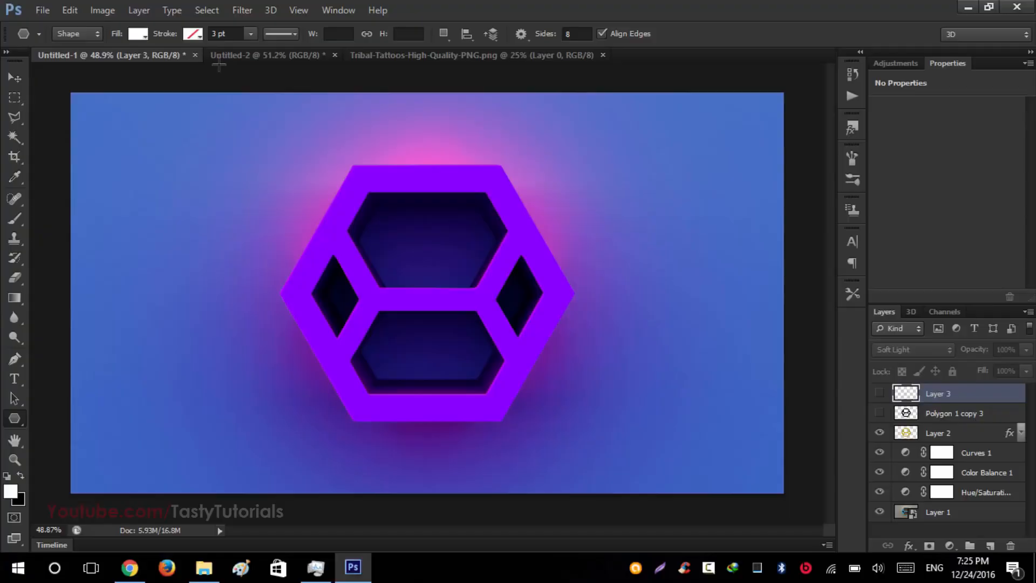
{"action": "left_click", "coordinate": [14, 77]}
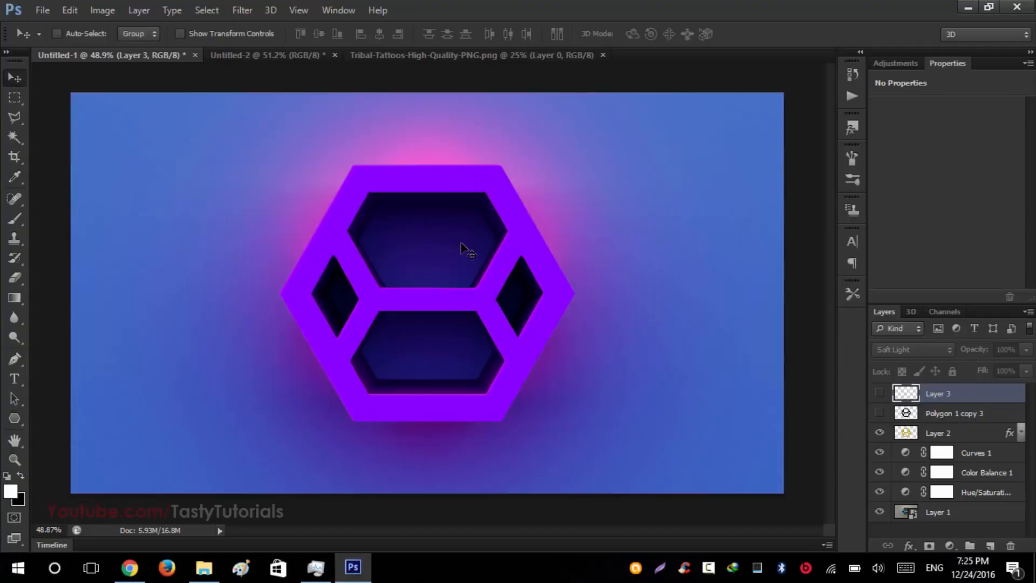
Look over the finished wolf example in Untitled-2 and the source image Tribal-Tattoos-High-Quality-PNG.png
{"action": "left_click", "coordinate": [297, 56]}
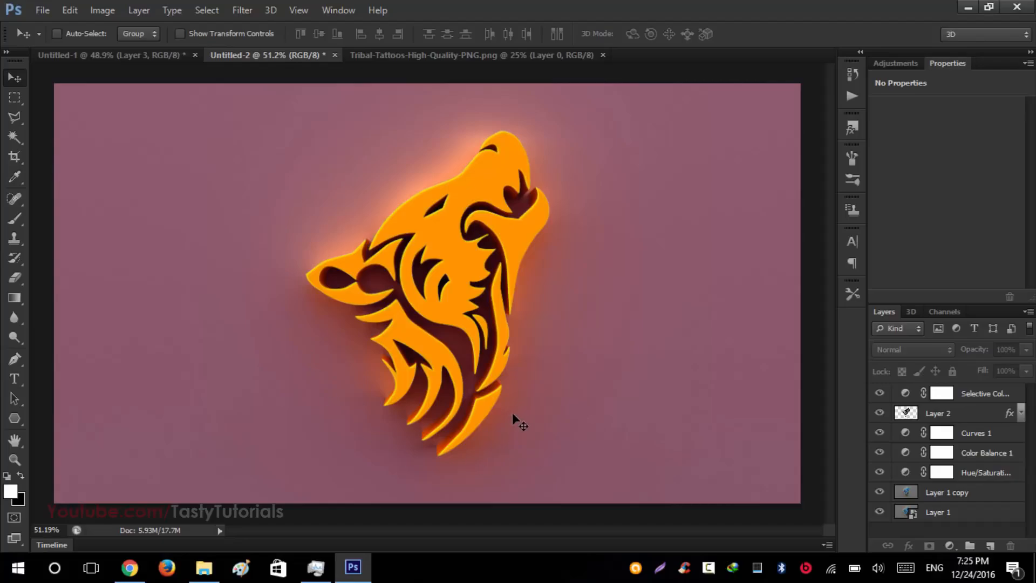
{"action": "left_click", "coordinate": [477, 64]}
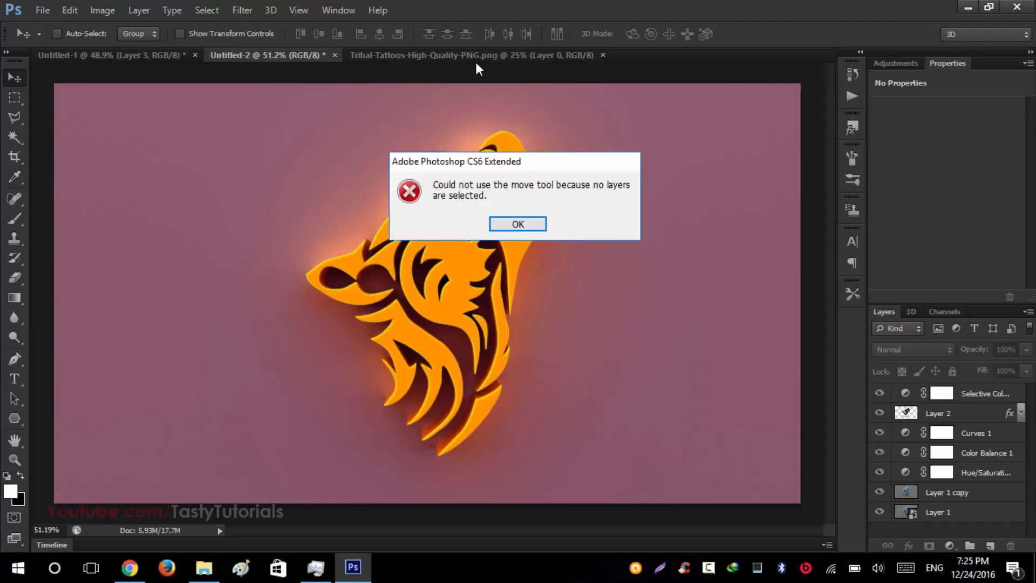
{"action": "left_click", "coordinate": [516, 224]}
{"action": "left_click", "coordinate": [461, 56]}
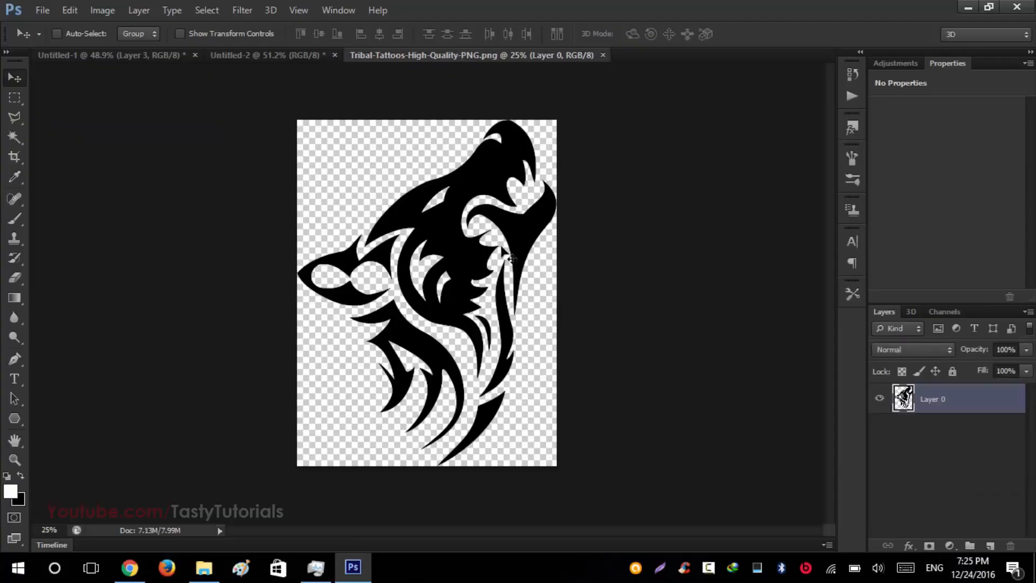
{"action": "mouse_move", "coordinate": [489, 272]}
{"action": "left_mouse_down"}
{"action": "mouse_move", "coordinate": [477, 278]}
{"action": "mouse_move", "coordinate": [491, 273]}
{"action": "left_mouse_up"}
Create a new document named 3D Logo, 1920 x 1080 pixels at 72 pixels/inch, RGB Color, with a transparent background
{"action": "left_click", "coordinate": [48, 9]}
{"action": "left_click", "coordinate": [38, 24]}
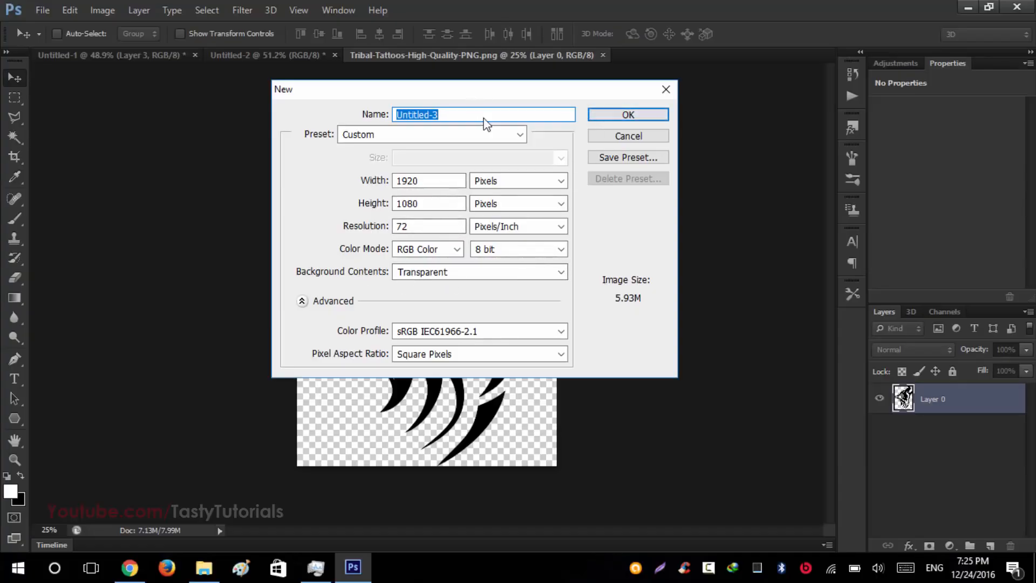
{"action": "type", "text": "3D Logo"}
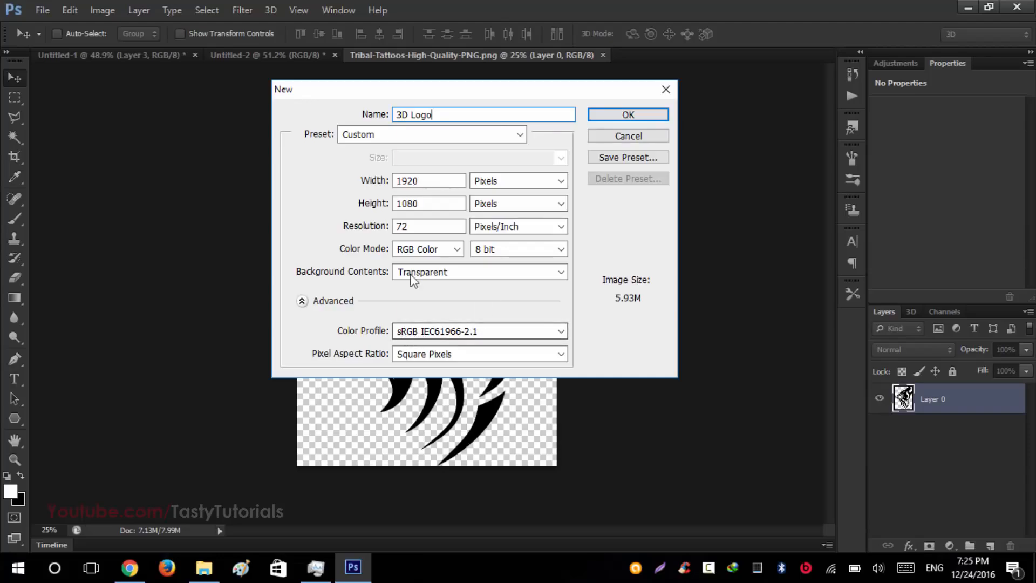
{"action": "left_click_drag", "start_coordinate": [421, 98], "coordinate": [410, 139]}
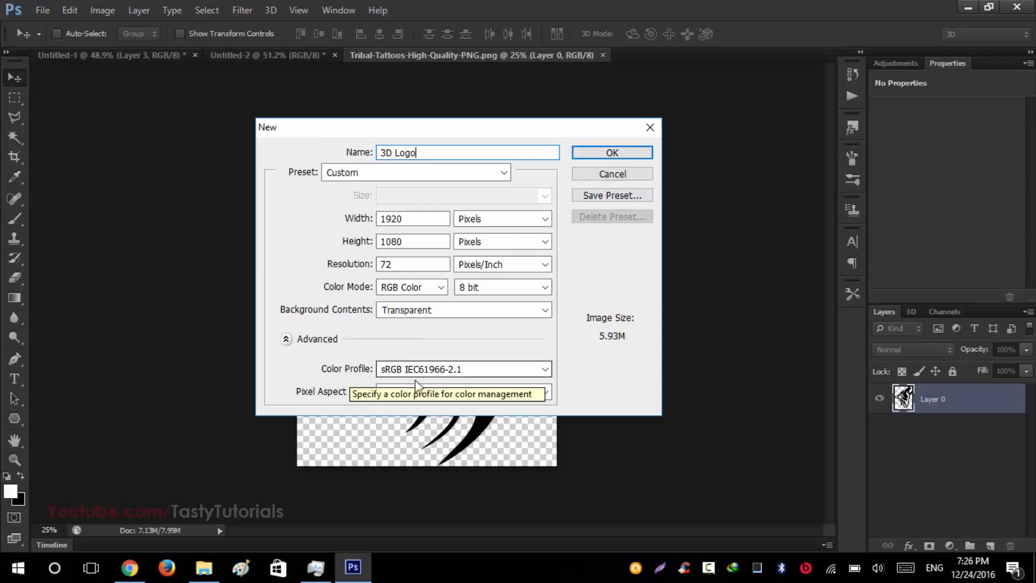
{"action": "left_click", "coordinate": [573, 157]}
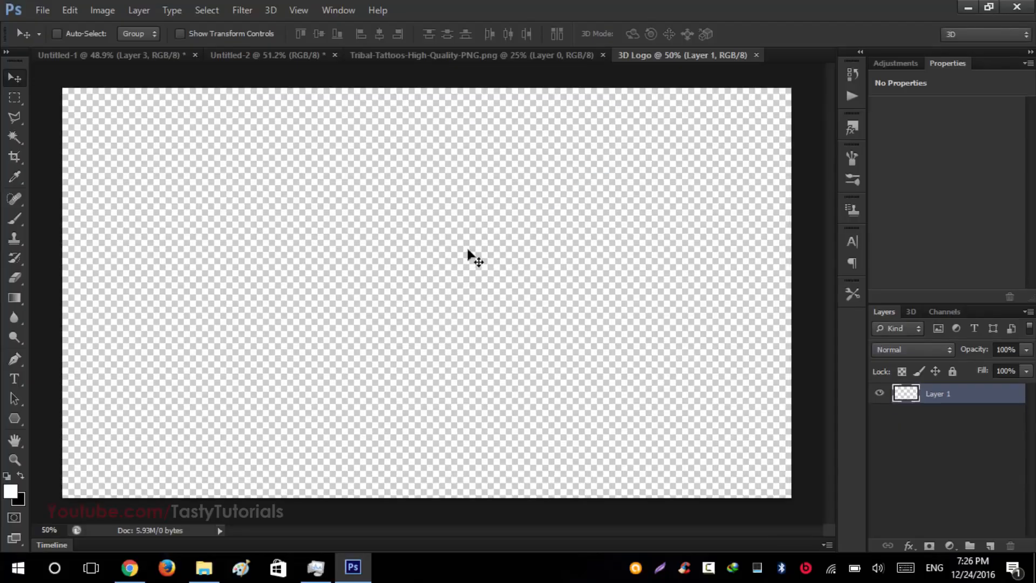
Copy the tribal wolf from the PNG document into the 3D Logo document and scale it down to about 42%
{"action": "left_click", "coordinate": [470, 55]}
{"action": "left_click_drag", "start_coordinate": [422, 202], "coordinate": [411, 239]}
{"action": "key", "text": "ctrl+t"}
{"action": "key", "text": "ctrl+0"}
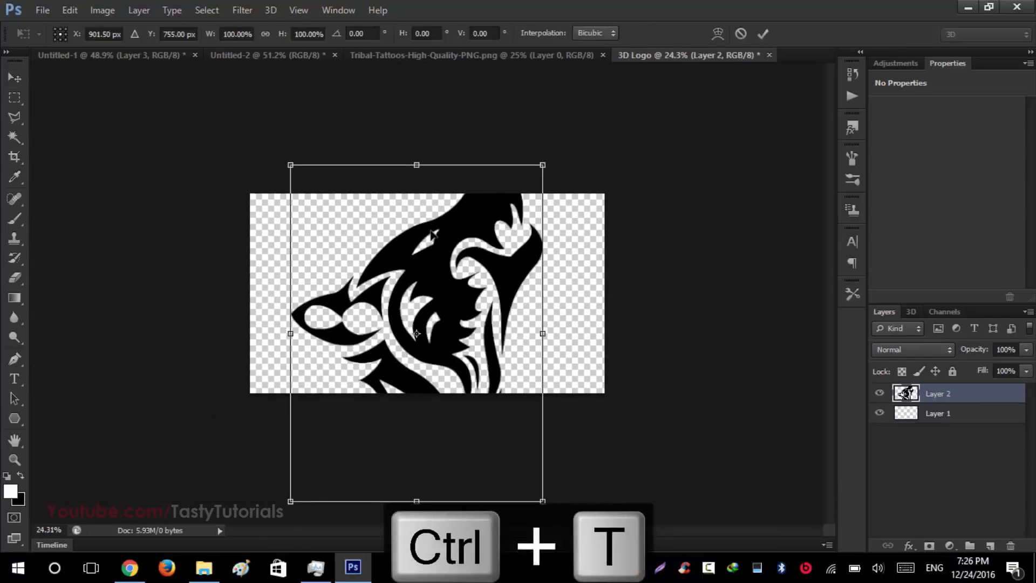
{"action": "left_click_drag", "start_coordinate": [550, 121], "coordinate": [480, 217]}
{"action": "key", "text": "ctrl+0"}
{"action": "scroll", "coordinate": [478, 270], "scroll_direction": "down", "scroll_amount": 1}
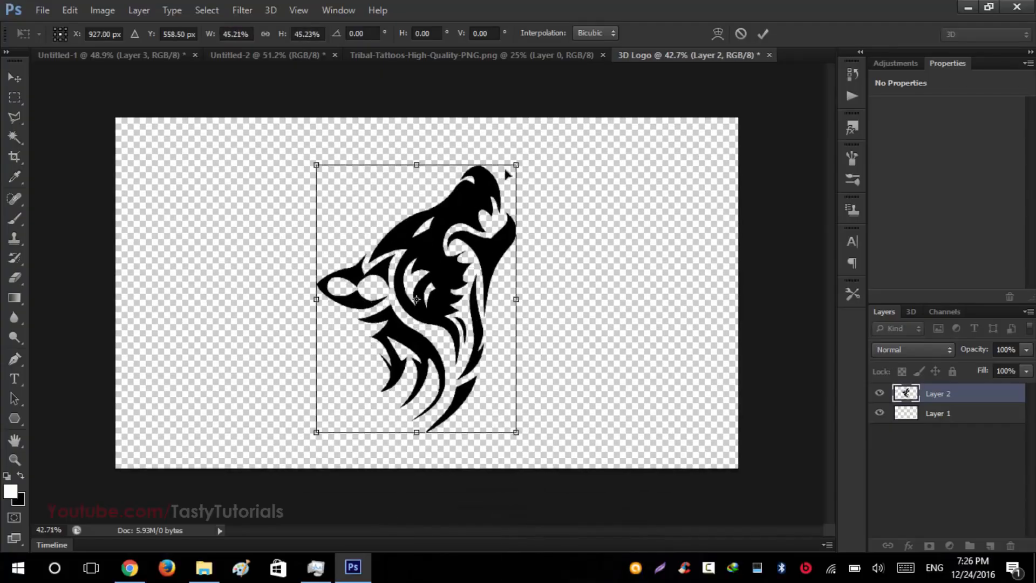
{"action": "left_click_drag", "start_coordinate": [516, 165], "coordinate": [510, 173]}
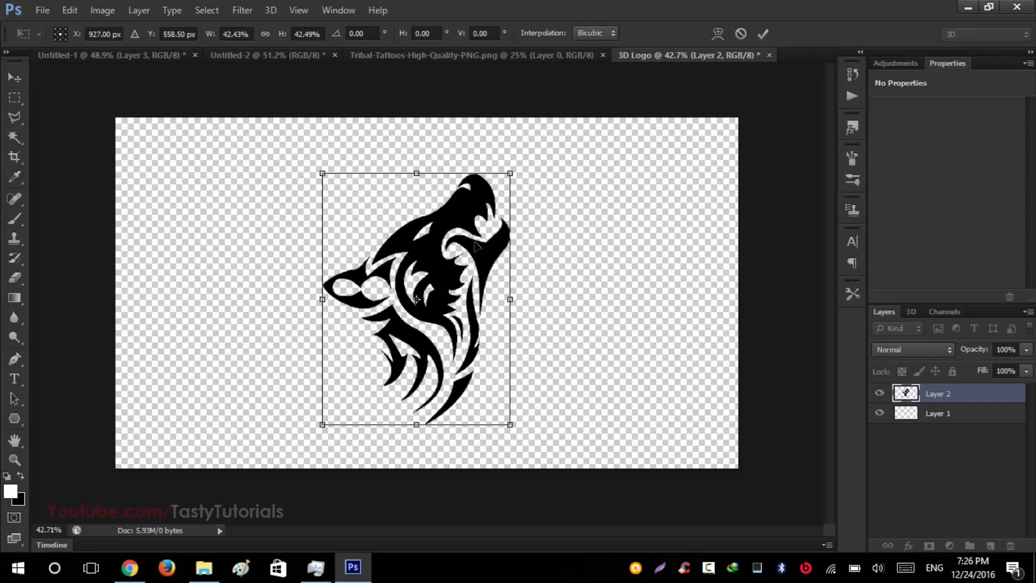
{"action": "key", "text": "Return"}
Enlarge the wolf artwork proportionally to about 108% around its center
{"action": "scroll", "coordinate": [422, 282], "scroll_direction": "up", "scroll_amount": 1}
{"action": "key", "text": "ctrl+t"}
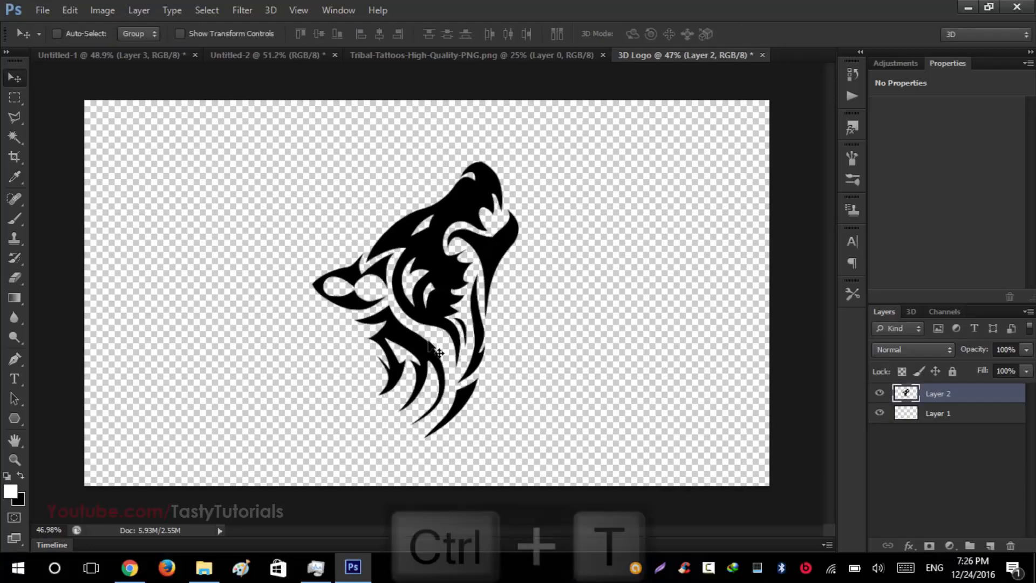
{"action": "mouse_move", "coordinate": [523, 157]}
{"action": "left_mouse_down"}
{"action": "mouse_move", "coordinate": [543, 142]}
{"action": "mouse_move", "coordinate": [534, 151]}
{"action": "left_mouse_up"}
{"action": "left_click", "coordinate": [764, 35]}
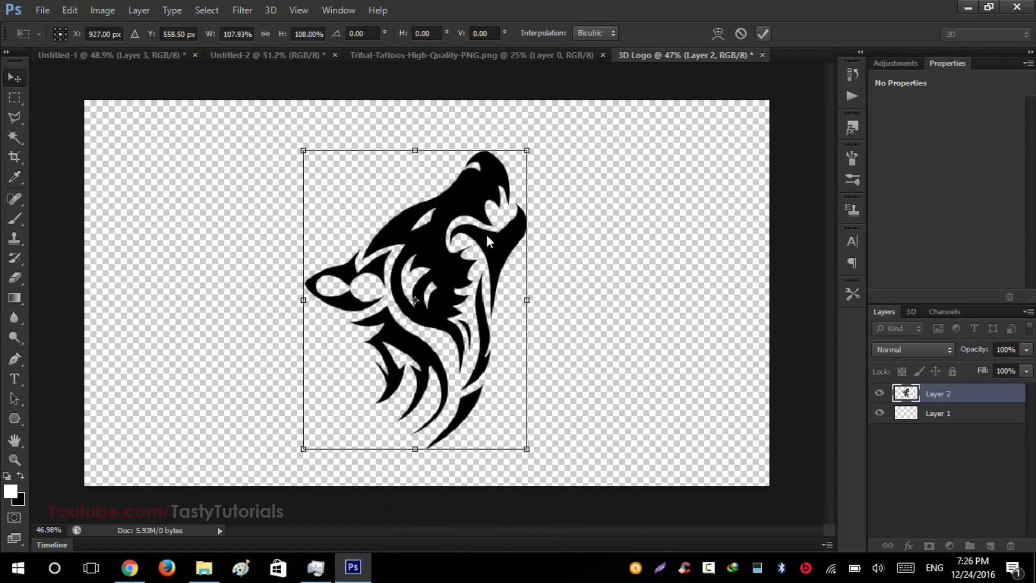
Center the wolf horizontally and vertically on the canvas by aligning it to a selection of the whole canvas
{"action": "left_click_drag", "start_coordinate": [446, 345], "coordinate": [462, 308]}
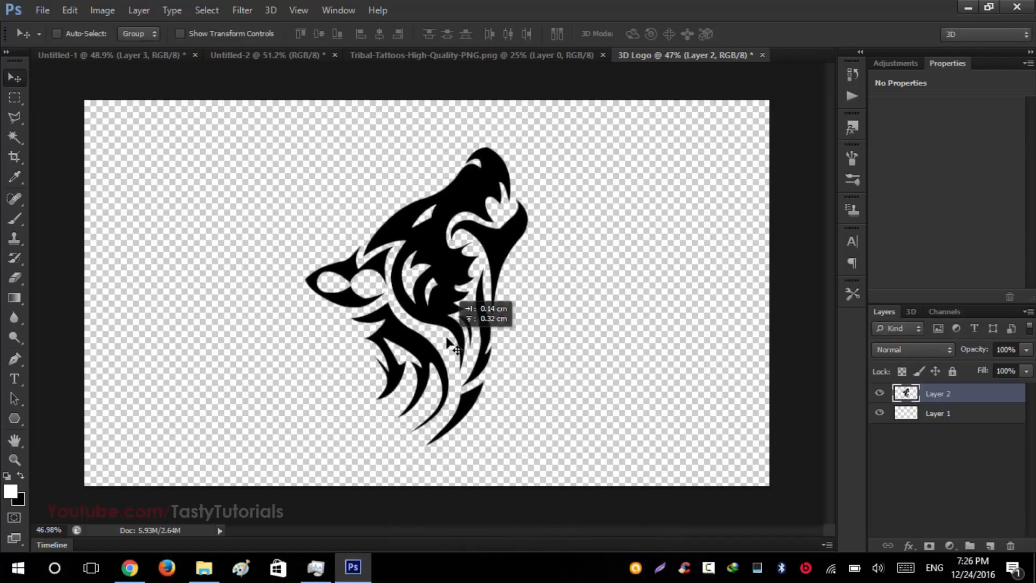
{"action": "key", "text": "ctrl+alt+z"}
{"action": "key", "text": "ctrl+a"}
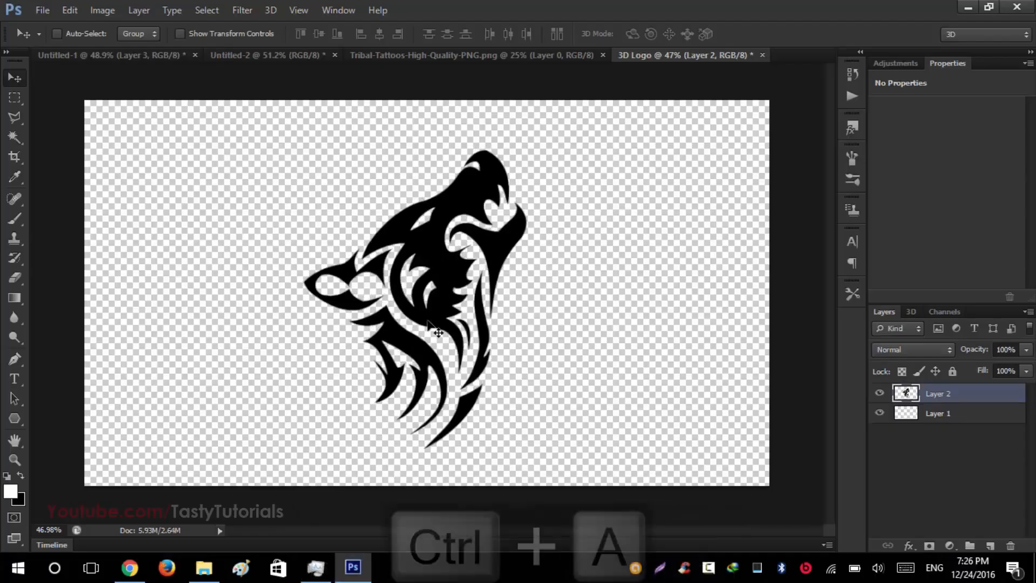
{"action": "left_click", "coordinate": [373, 36]}
{"action": "left_click", "coordinate": [376, 35]}
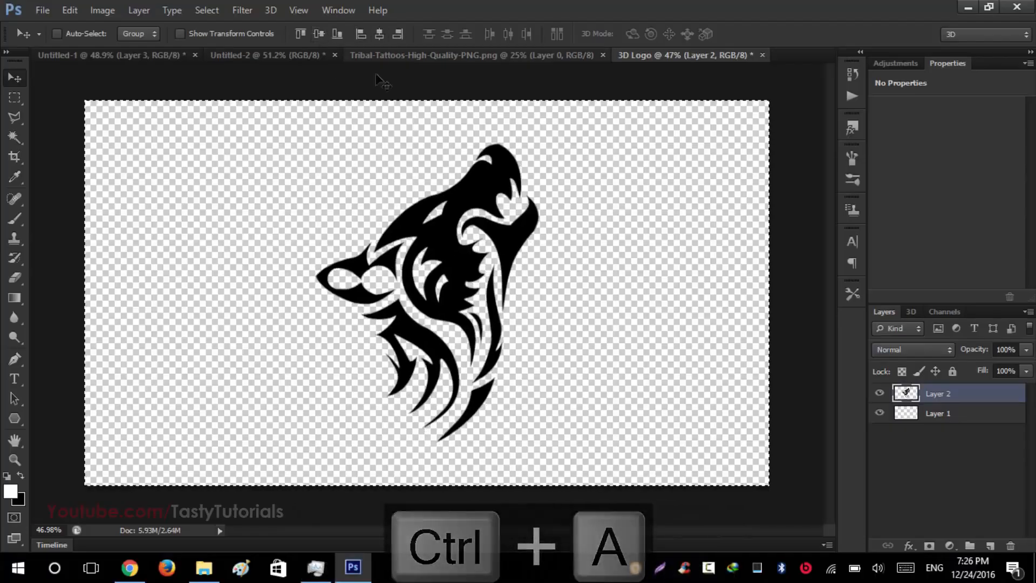
{"action": "key", "text": "ctrl+d"}
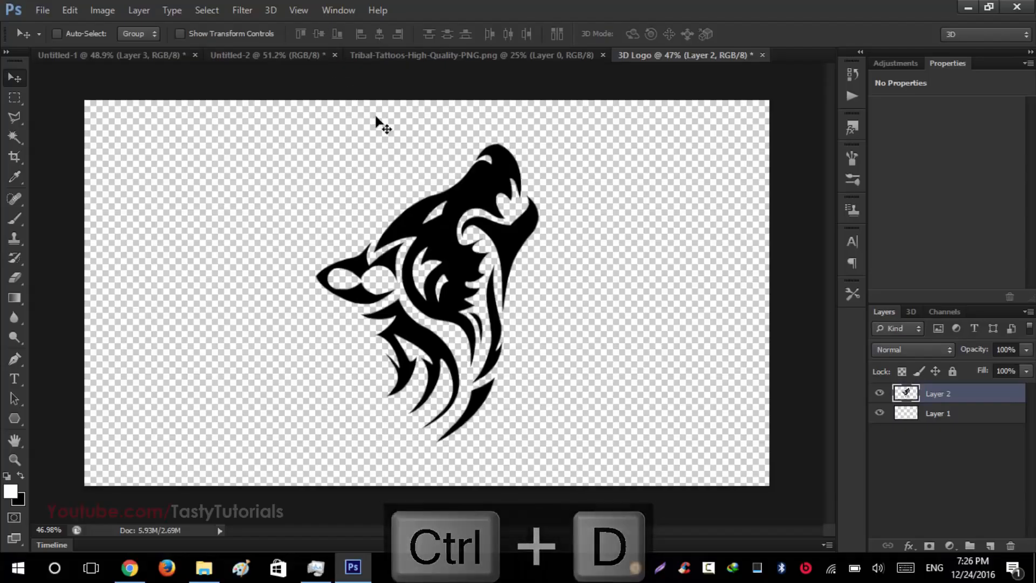
{"action": "key", "text": "ctrl+a"}
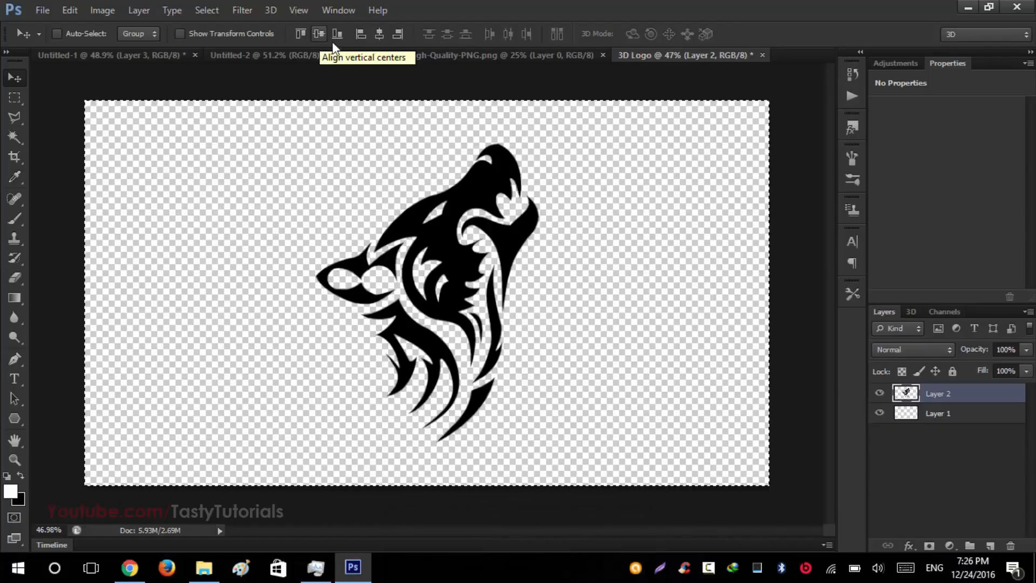
{"action": "left_click", "coordinate": [384, 36]}
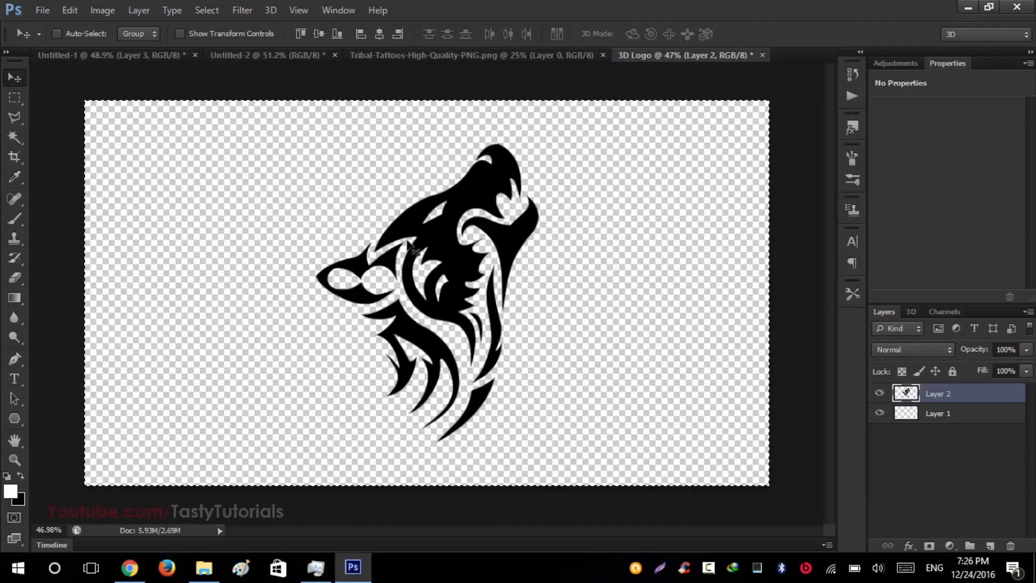
{"action": "key", "text": "ctrl+d"}
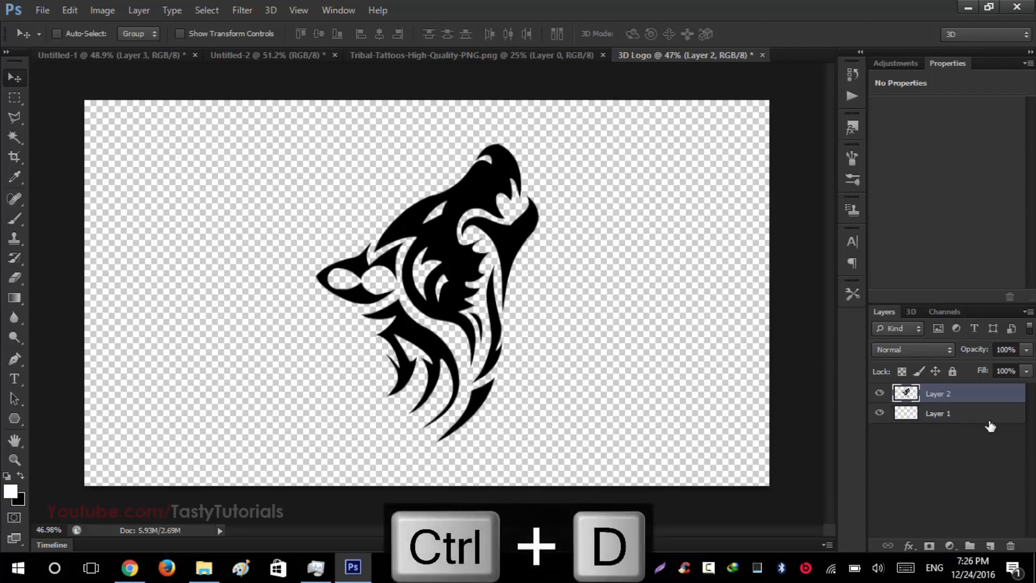
Fill Layer 1 beneath the wolf with the white foreground color
{"action": "left_click", "coordinate": [929, 414]}
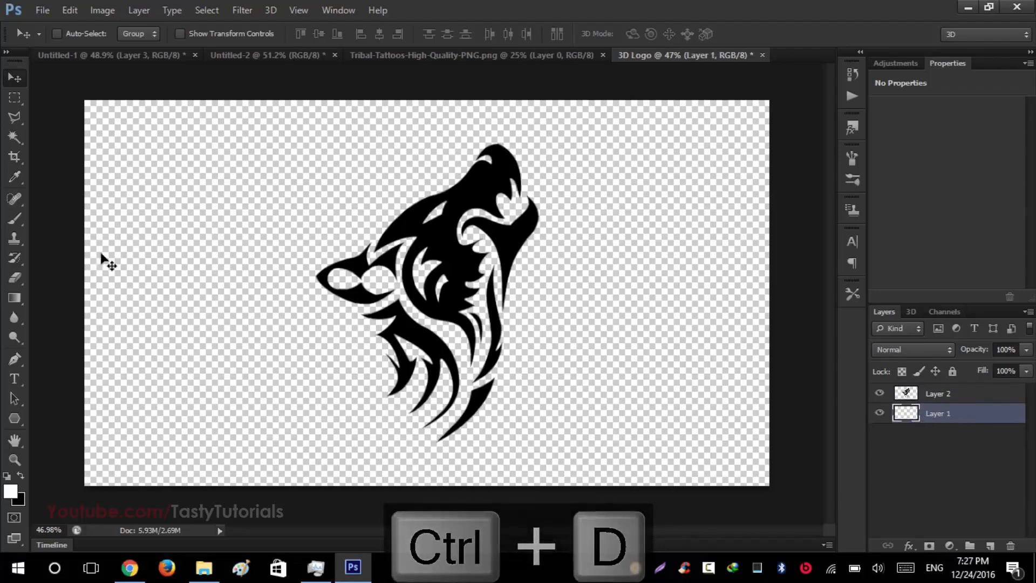
{"action": "key", "text": "alt+BackSpace"}
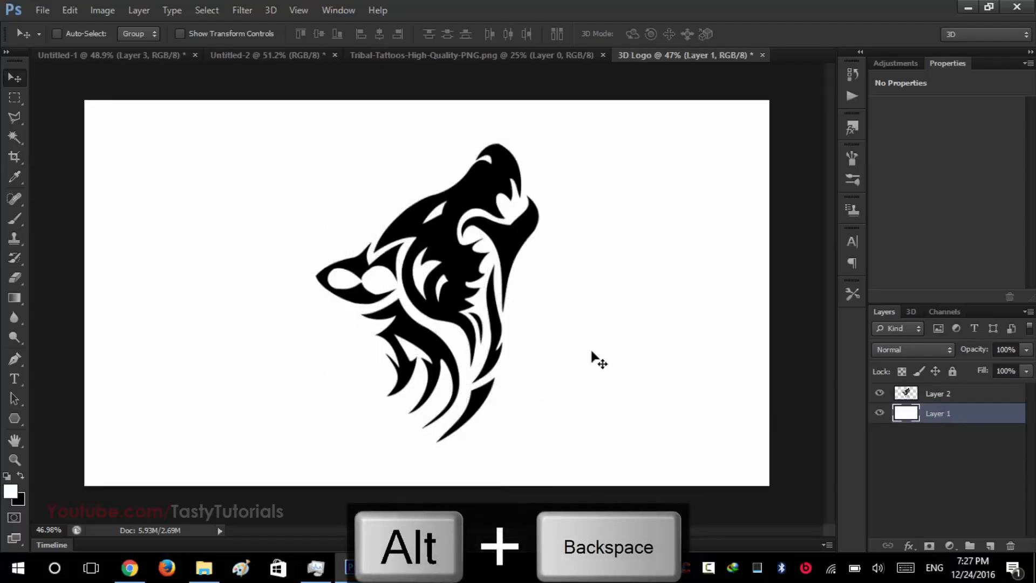
{"action": "left_click", "coordinate": [929, 396]}
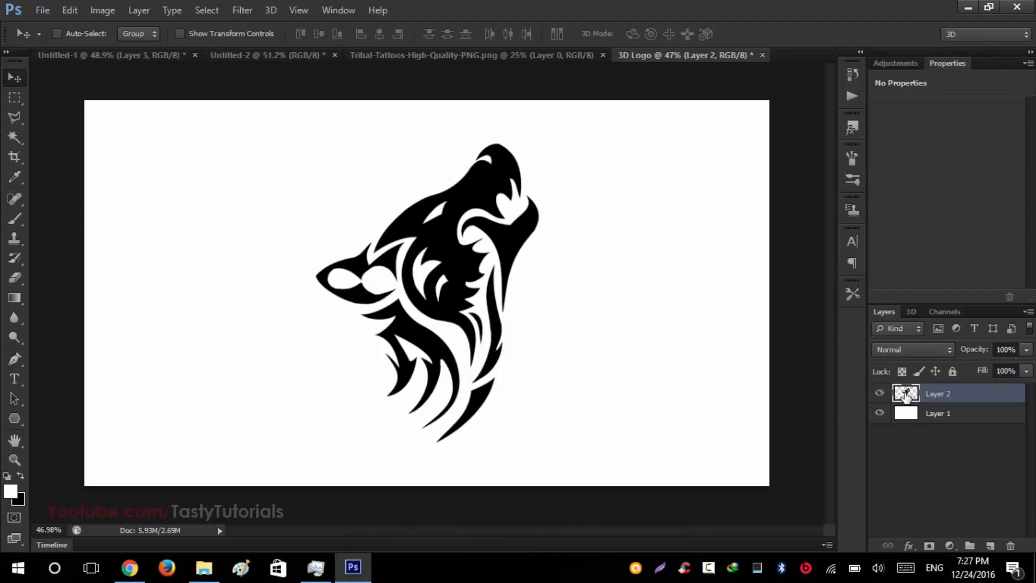
{"action": "left_click", "coordinate": [907, 394], "text": "ctrl"}
{"action": "key", "text": "ctrl+d"}
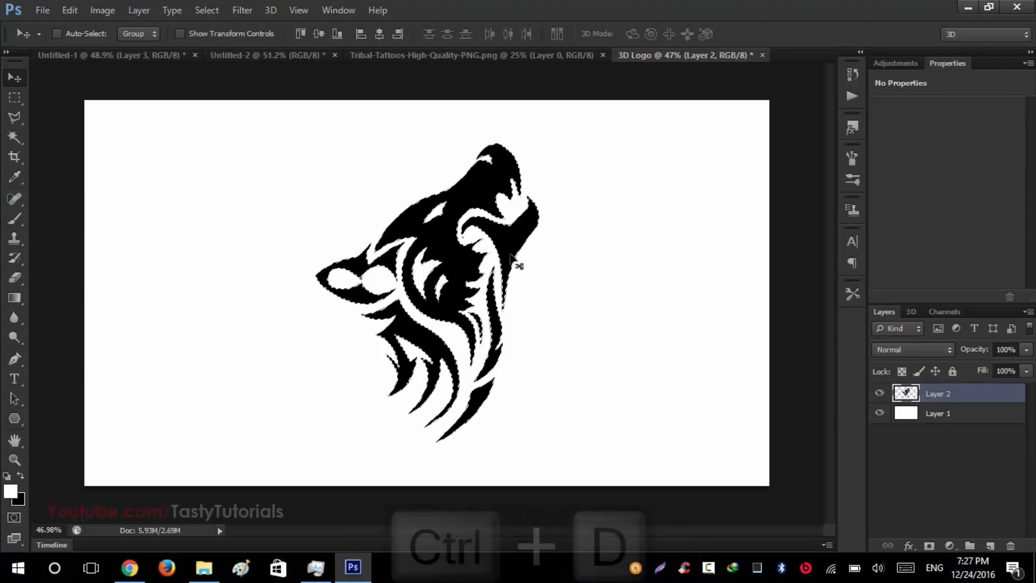
Rename the wolf layer to Shape and create a new 3D extrusion from it
{"action": "double_click", "coordinate": [937, 395]}
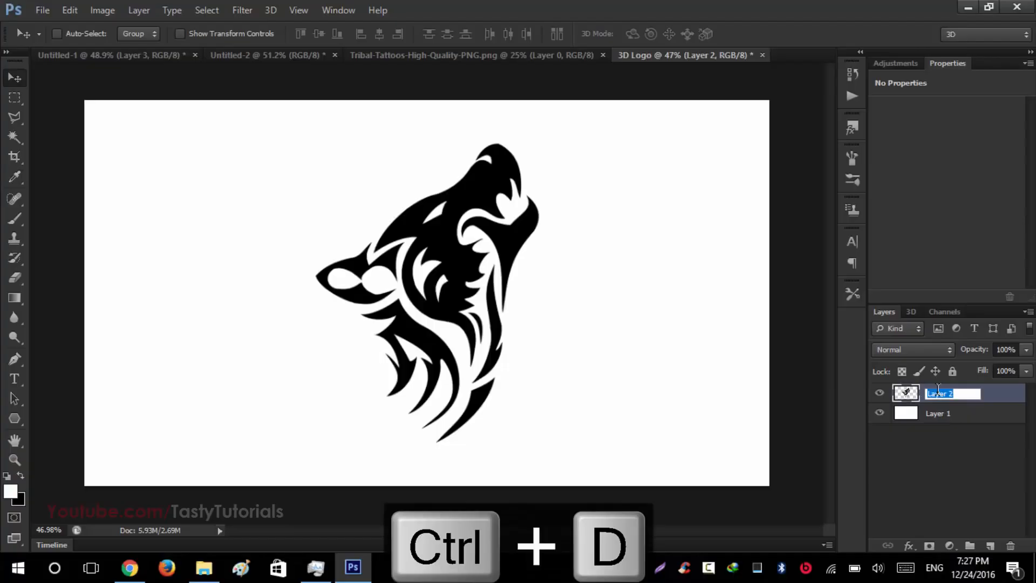
{"action": "type", "text": "Shape"}
{"action": "key", "text": "Return"}
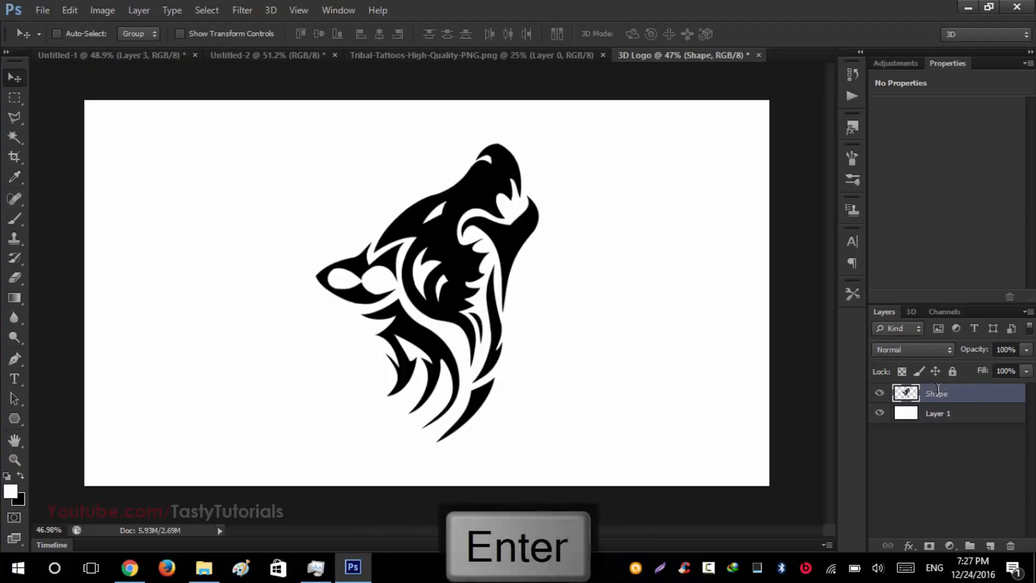
{"action": "right_click", "coordinate": [956, 395]}
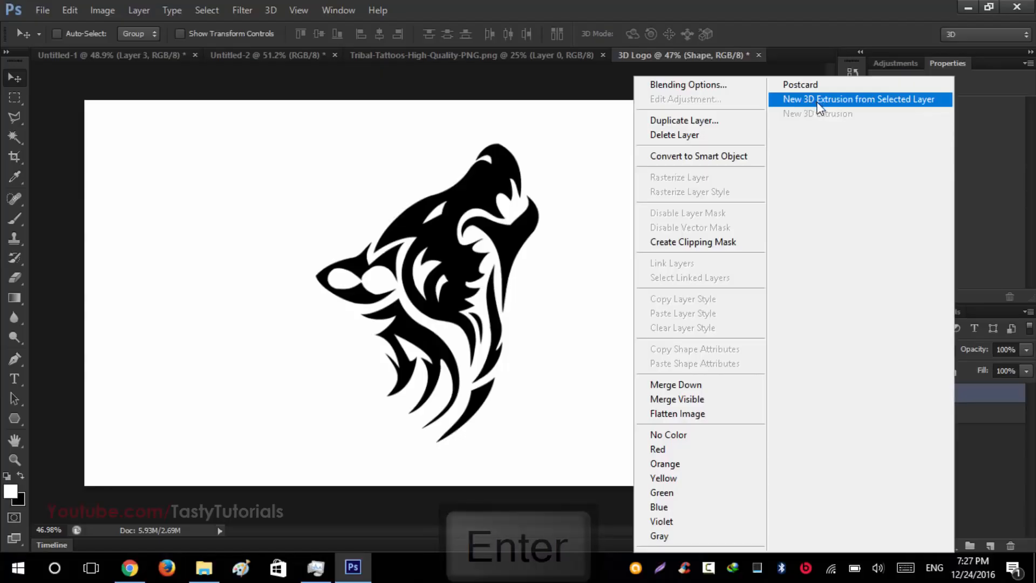
{"action": "left_click", "coordinate": [874, 106]}
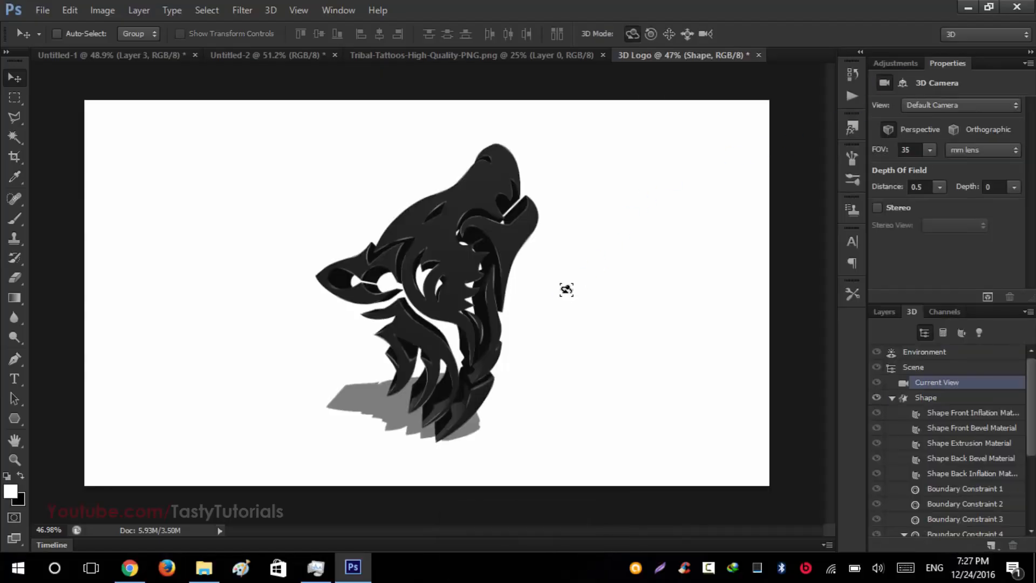
Set the diffuse color of the Shape Front Inflation Material to blue 009cff
{"action": "left_click", "coordinate": [940, 399]}
{"action": "left_click", "coordinate": [948, 414]}
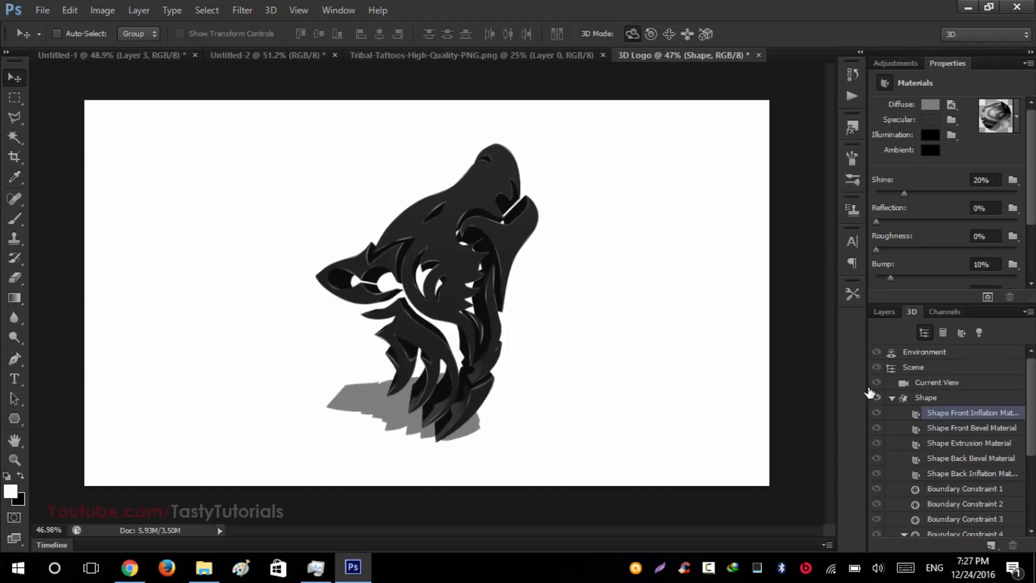
{"action": "left_click_drag", "start_coordinate": [866, 388], "coordinate": [839, 387]}
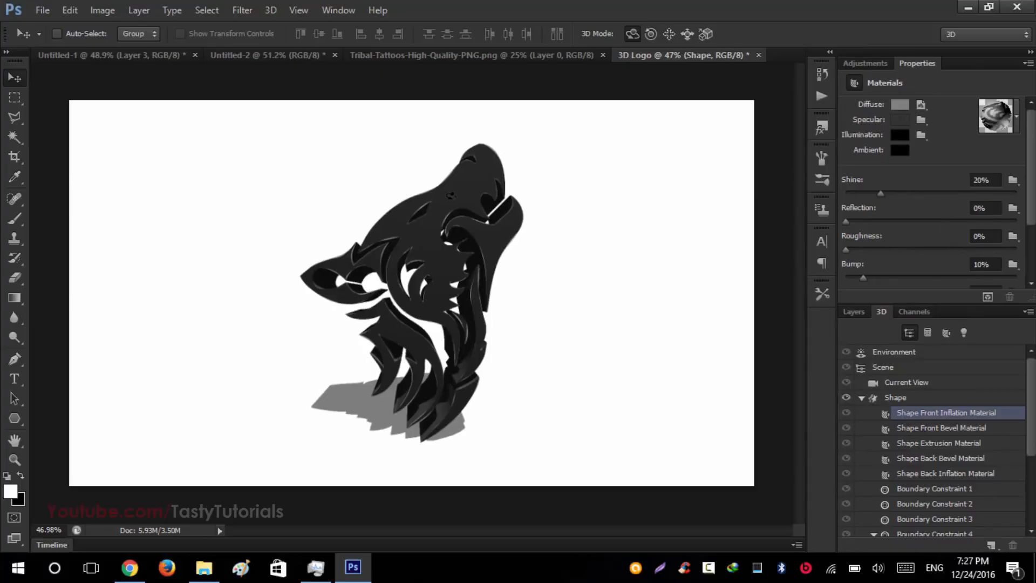
{"action": "left_click", "coordinate": [896, 107]}
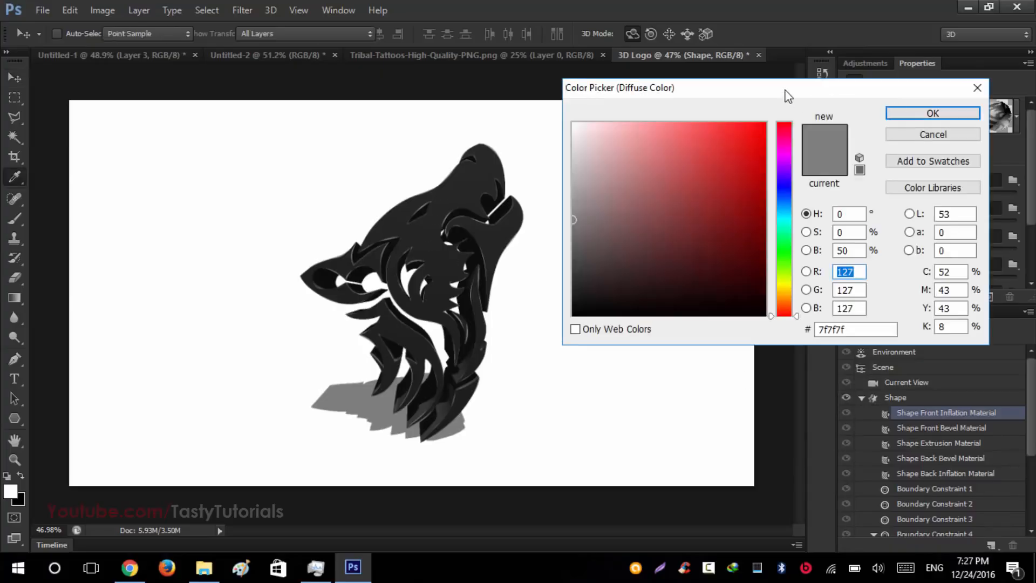
{"action": "left_click_drag", "start_coordinate": [788, 93], "coordinate": [813, 83]}
{"action": "mouse_move", "coordinate": [816, 208]}
{"action": "left_mouse_down"}
{"action": "mouse_move", "coordinate": [817, 219]}
{"action": "mouse_move", "coordinate": [819, 178]}
{"action": "mouse_move", "coordinate": [820, 196]}
{"action": "left_mouse_up"}
{"action": "left_click", "coordinate": [796, 105]}
{"action": "left_click_drag", "start_coordinate": [797, 104], "coordinate": [797, 106]}
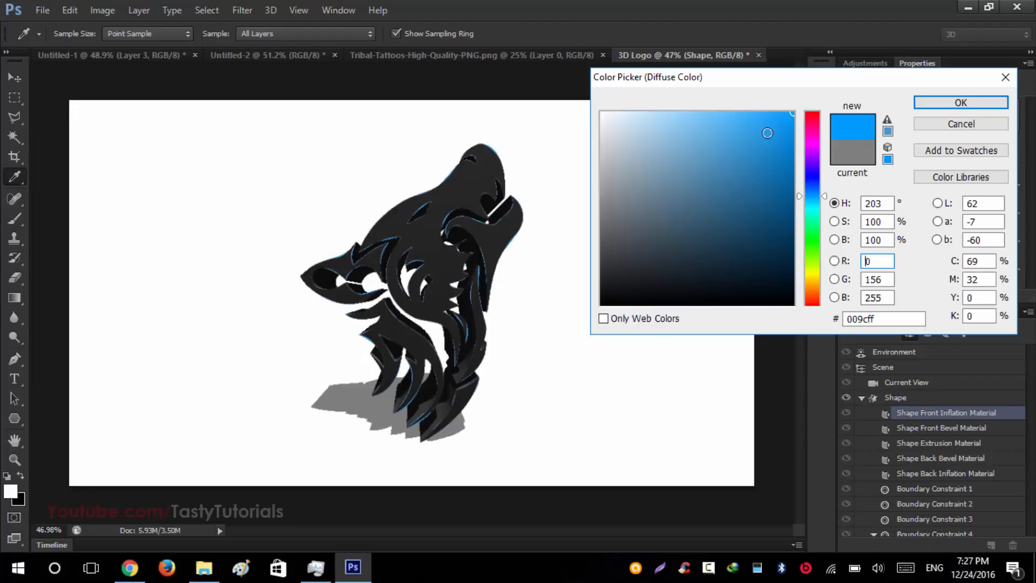
{"action": "left_click", "coordinate": [979, 103]}
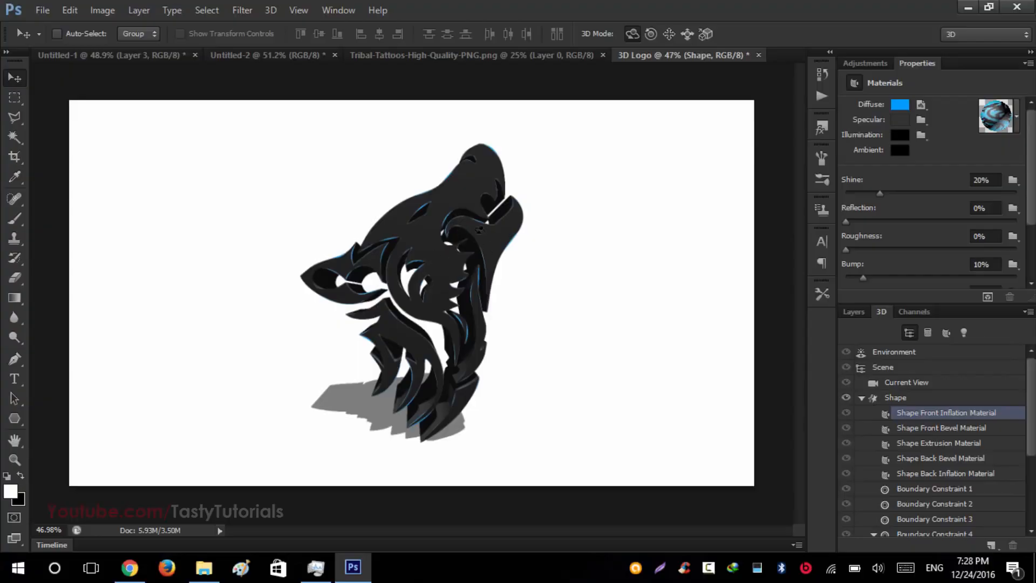
Open the wolf's Shape diffuse texture, hide its Shape layer, then save and close the texture document
{"action": "left_click", "coordinate": [862, 311]}
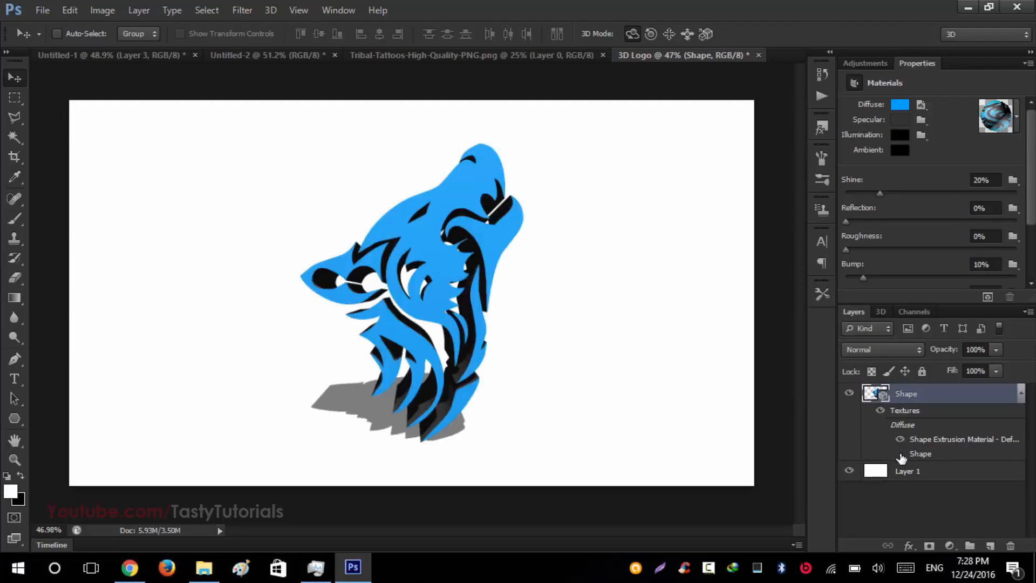
{"action": "double_click", "coordinate": [920, 454]}
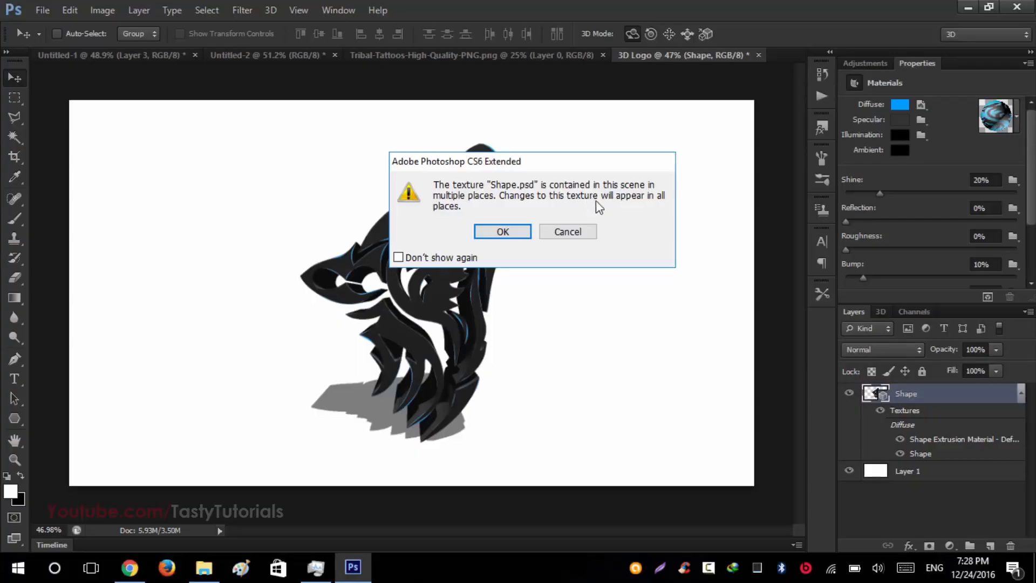
{"action": "left_click", "coordinate": [518, 231]}
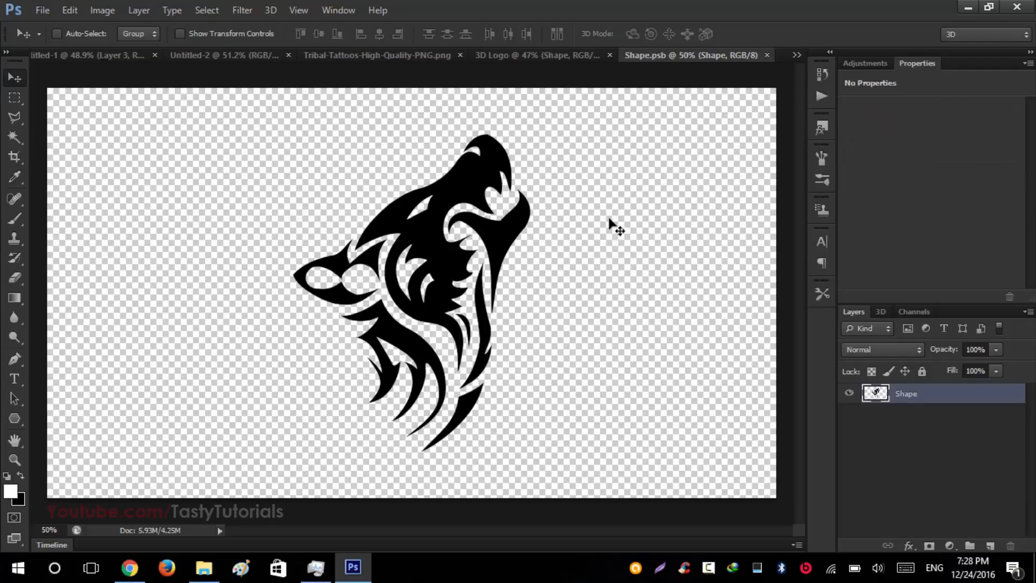
{"action": "left_click", "coordinate": [847, 394]}
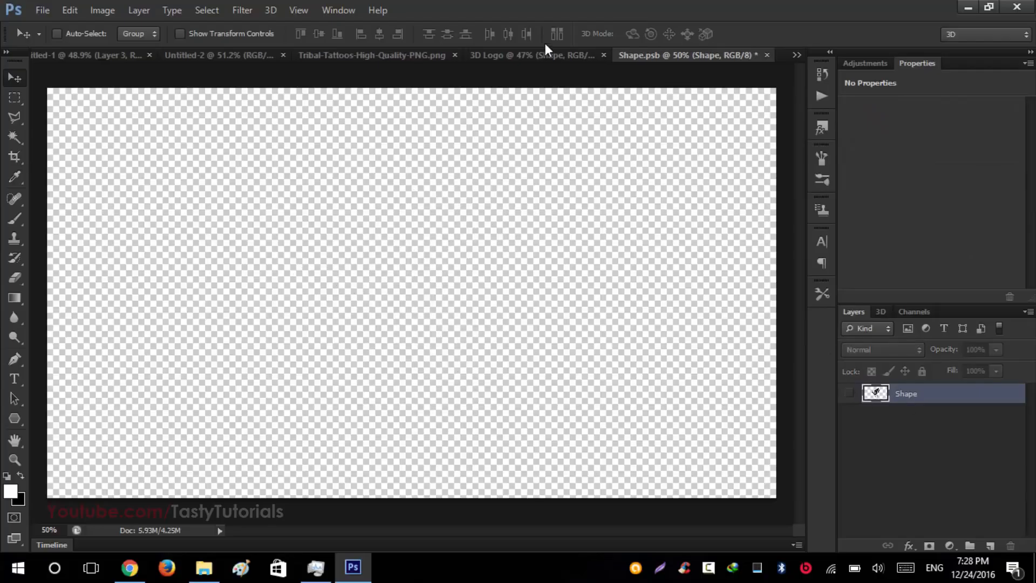
{"action": "key", "text": "ctrl+s"}
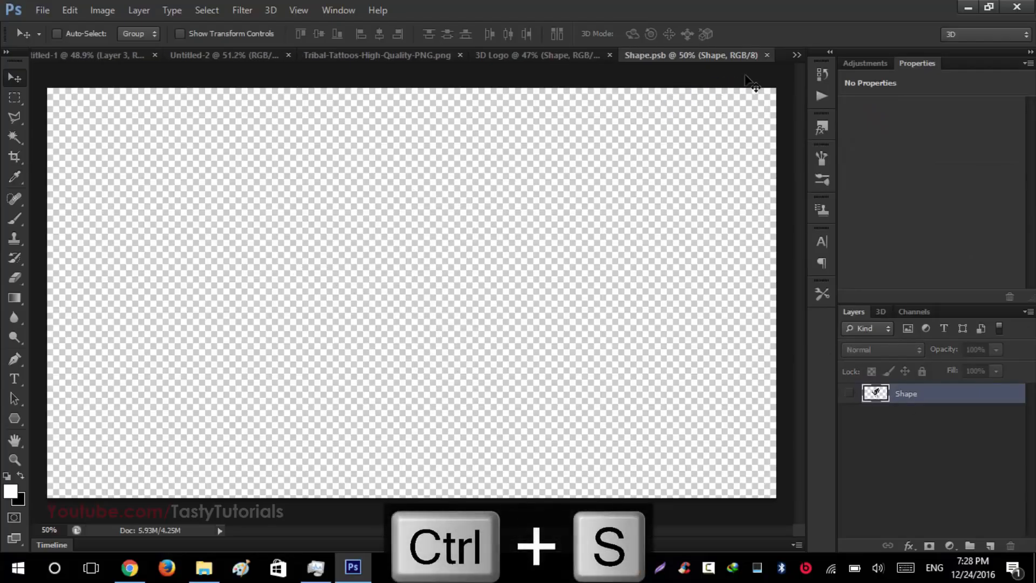
{"action": "left_click", "coordinate": [766, 55]}
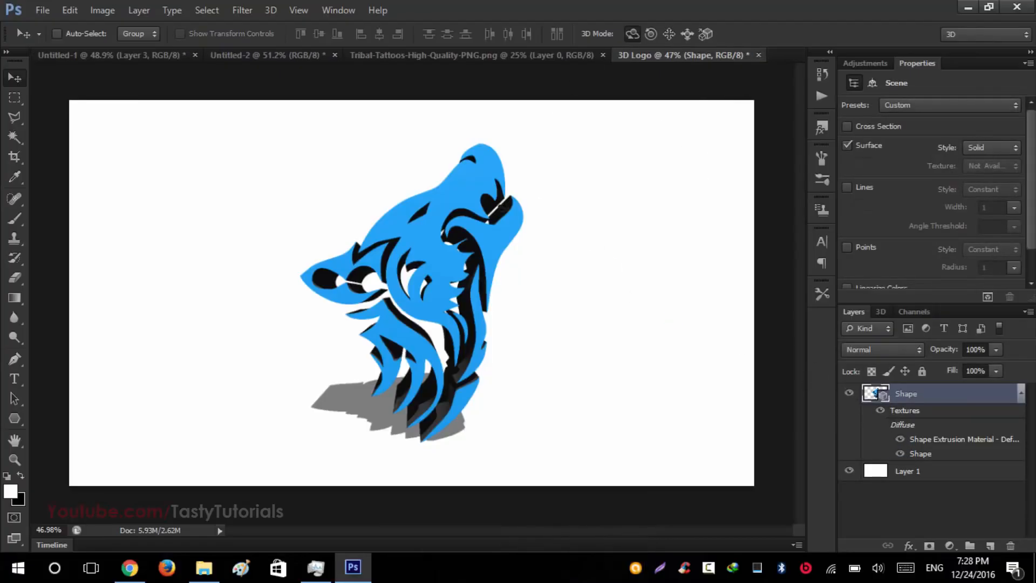
Set the diffuse color of the Shape Extrusion Material to orange ffa800
{"action": "left_click", "coordinate": [881, 312]}
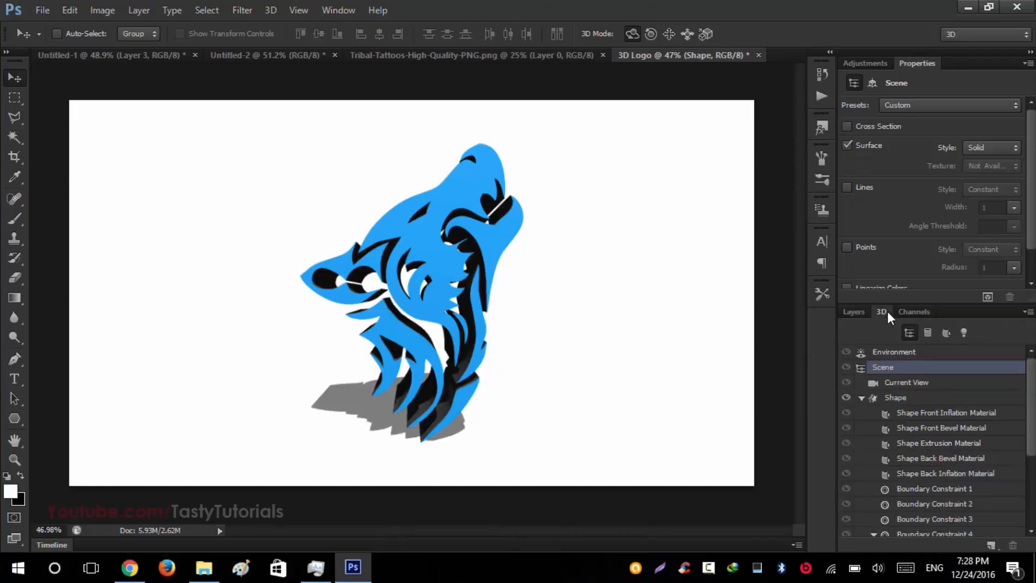
{"action": "left_click", "coordinate": [931, 416]}
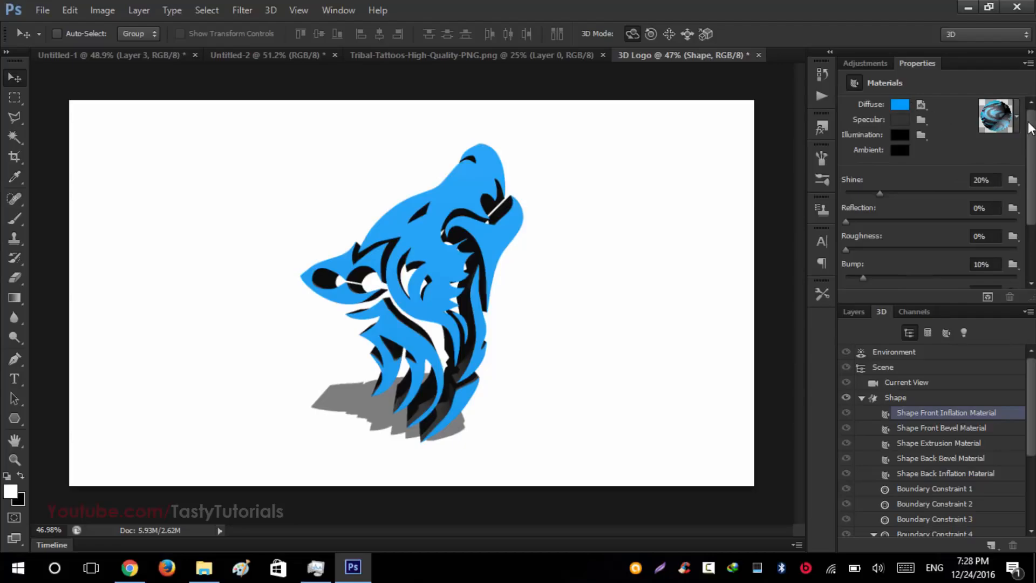
{"action": "left_click", "coordinate": [916, 445]}
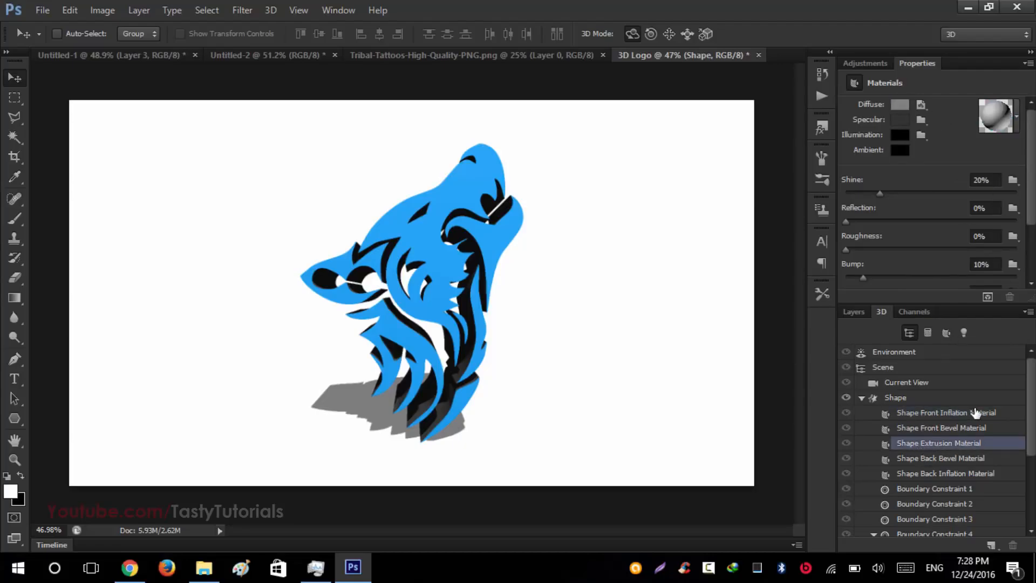
{"action": "left_click", "coordinate": [898, 105]}
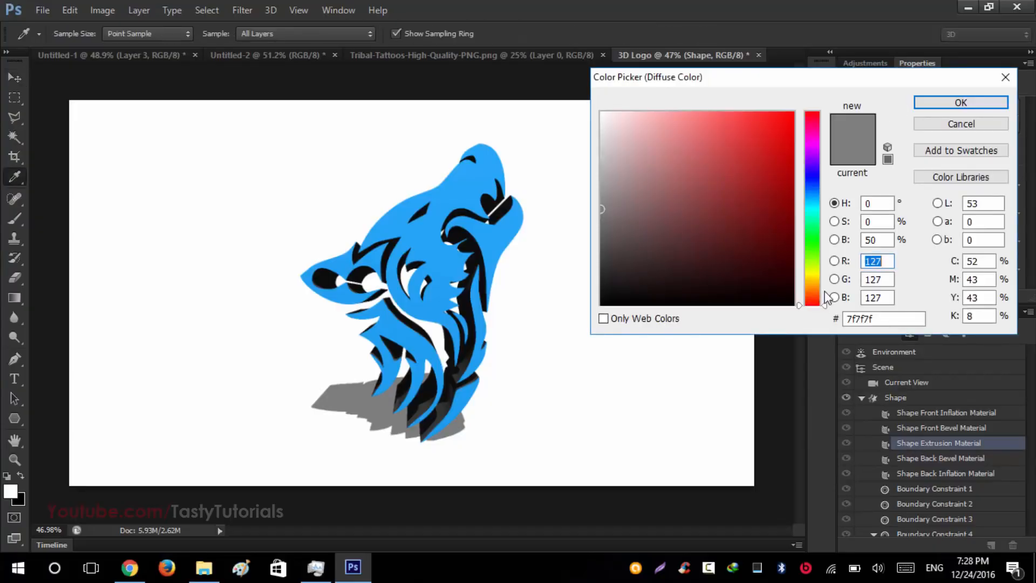
{"action": "left_click", "coordinate": [818, 288]}
{"action": "mouse_move", "coordinate": [767, 168]}
{"action": "left_mouse_down"}
{"action": "mouse_move", "coordinate": [786, 108]}
{"action": "mouse_move", "coordinate": [803, 99]}
{"action": "left_mouse_up"}
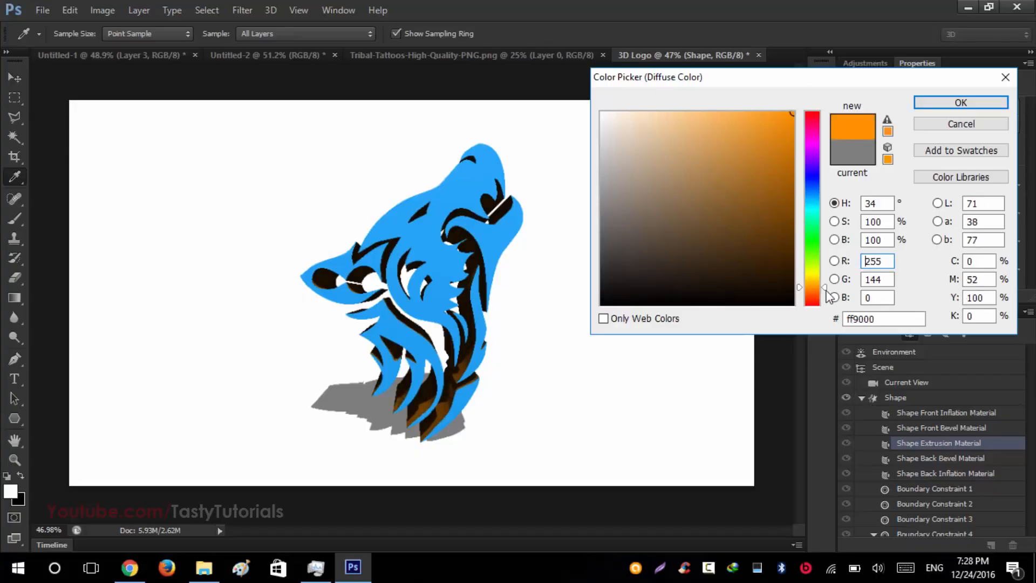
{"action": "left_click_drag", "start_coordinate": [826, 292], "coordinate": [824, 279]}
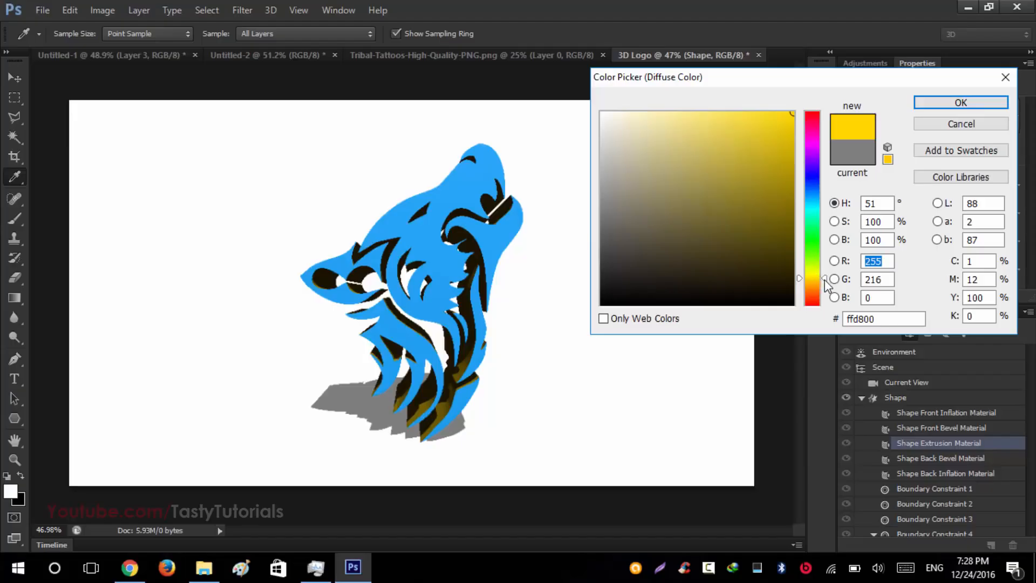
{"action": "left_click", "coordinate": [824, 283]}
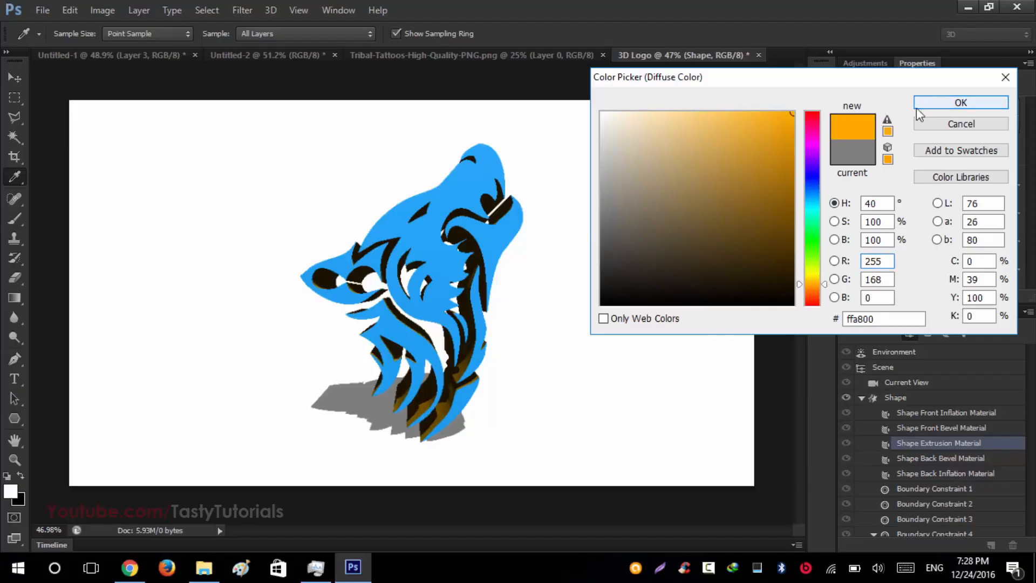
{"action": "left_click", "coordinate": [922, 103]}
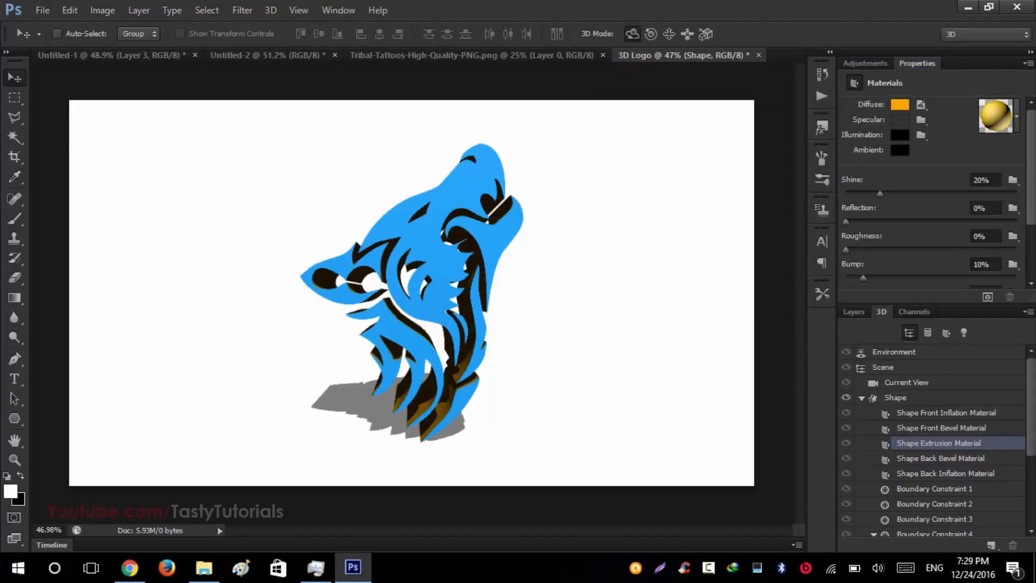
Raise the Shape Extrusion Material's shine to 75%
{"action": "left_click_drag", "start_coordinate": [904, 193], "coordinate": [974, 196]}
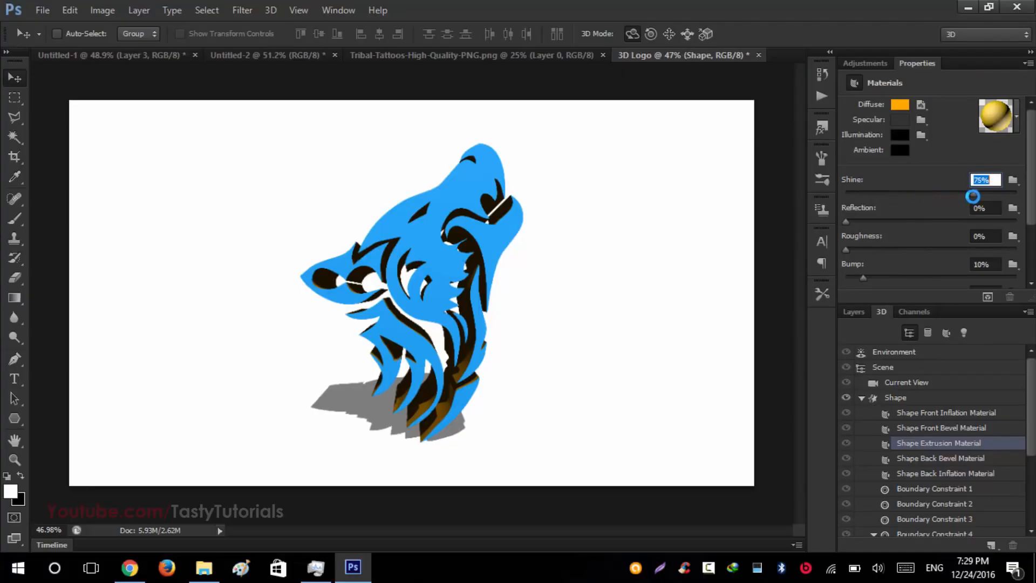
{"action": "left_click_drag", "start_coordinate": [1034, 156], "coordinate": [1035, 182]}
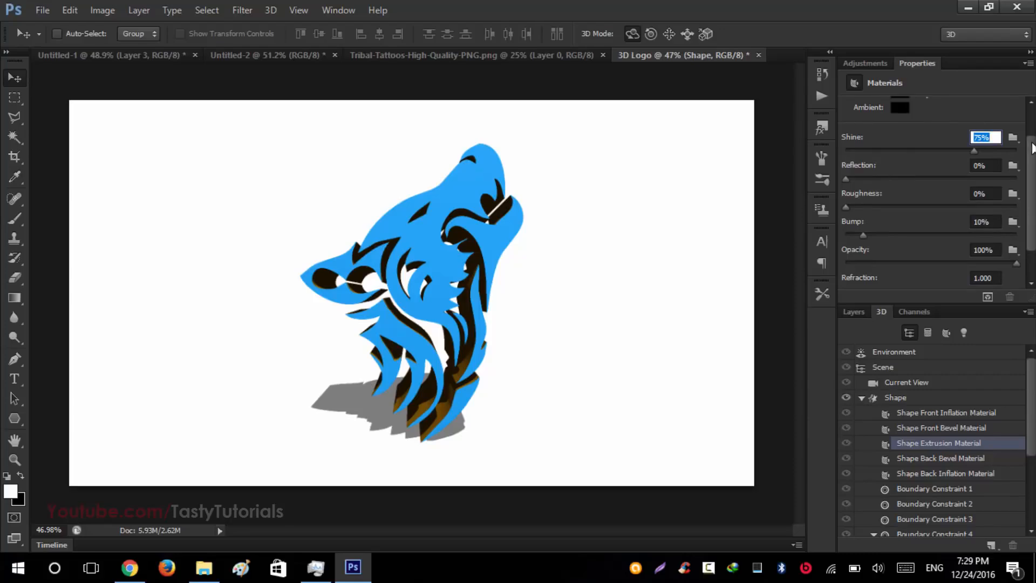
{"action": "left_click_drag", "start_coordinate": [1031, 143], "coordinate": [1031, 113]}
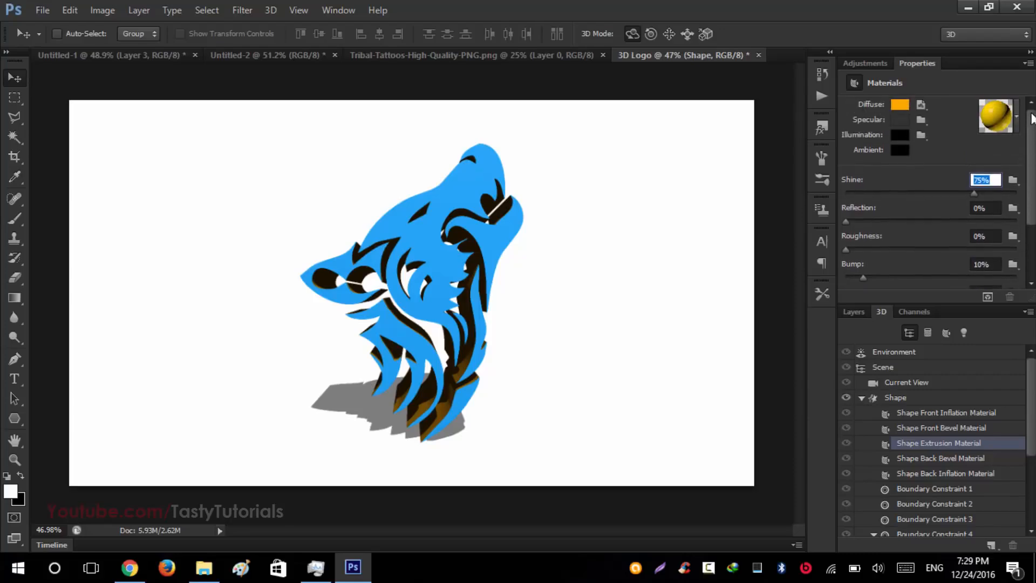
Set the diffuse color of the Shape Front Bevel Material to orange fdad00
{"action": "left_click", "coordinate": [929, 430]}
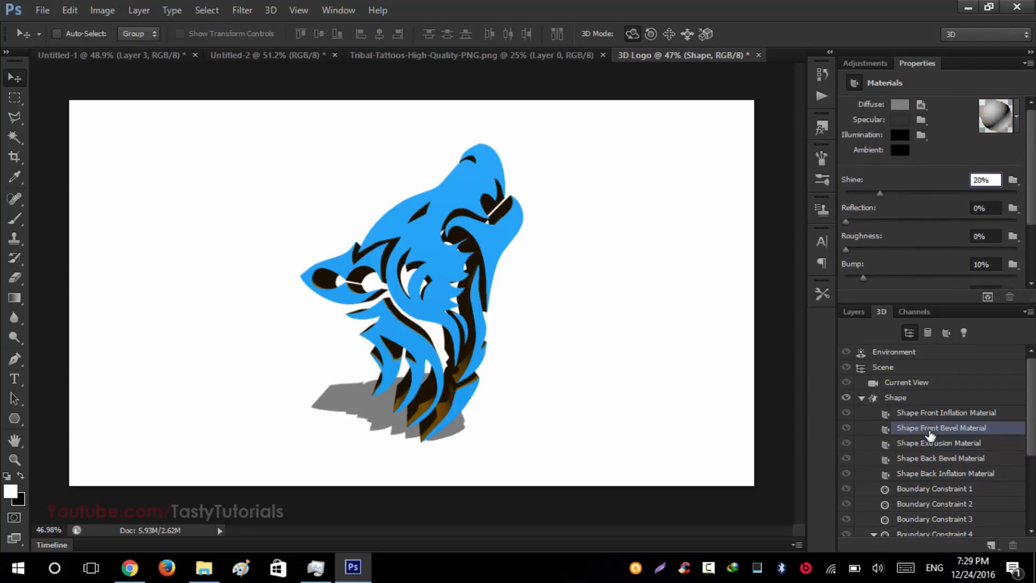
{"action": "left_click", "coordinate": [899, 107]}
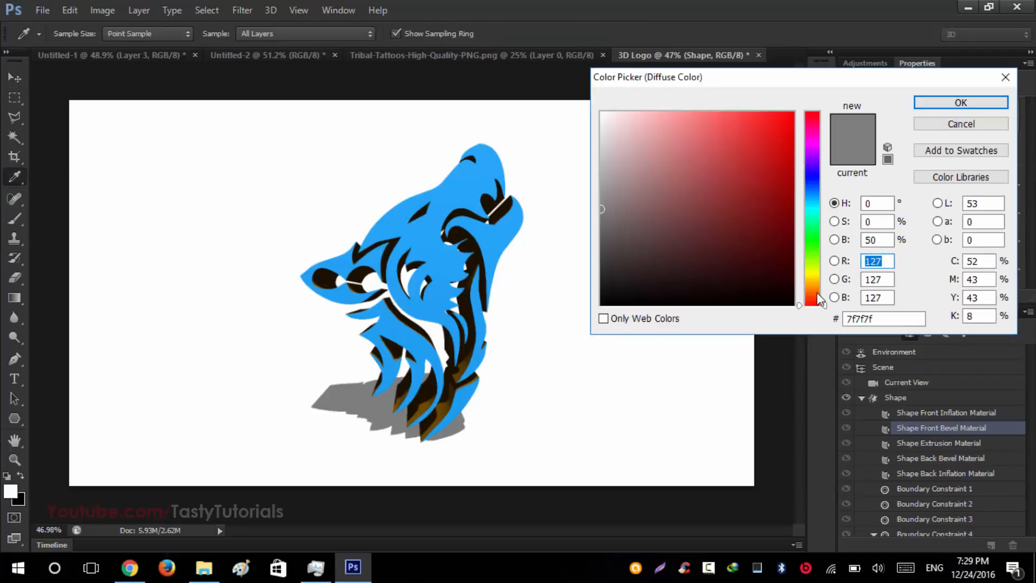
{"action": "left_click", "coordinate": [812, 283]}
{"action": "left_click_drag", "start_coordinate": [770, 172], "coordinate": [798, 107]}
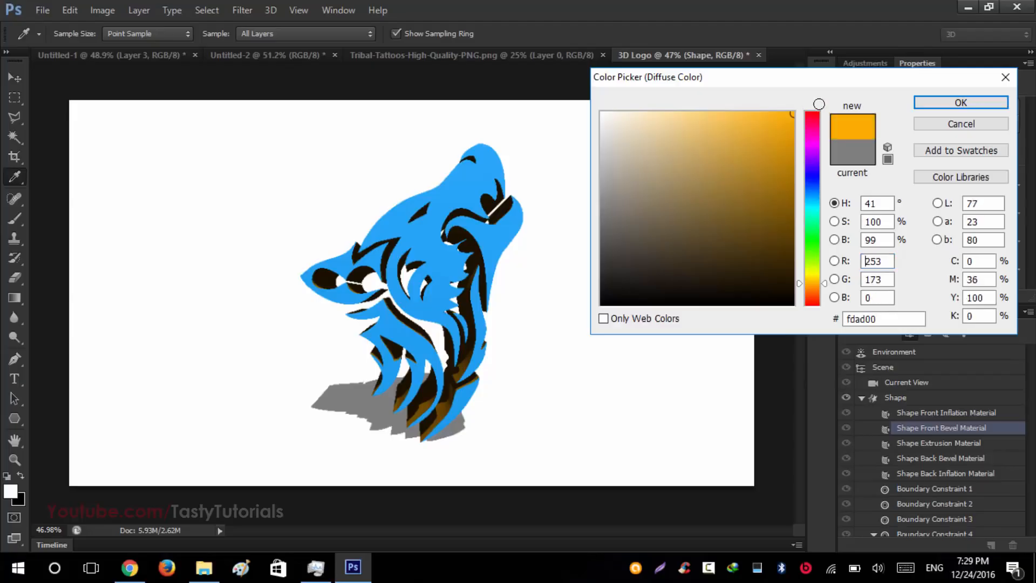
{"action": "left_click", "coordinate": [930, 103]}
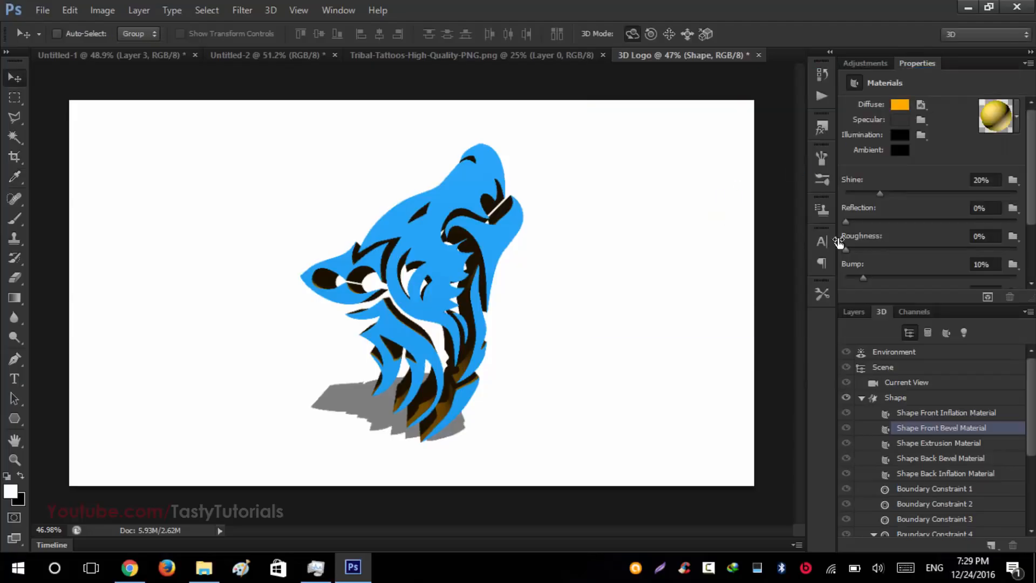
Convert the white Layer 1 into a 3D postcard and collapse the texture lists of both layers
{"action": "left_click", "coordinate": [856, 312]}
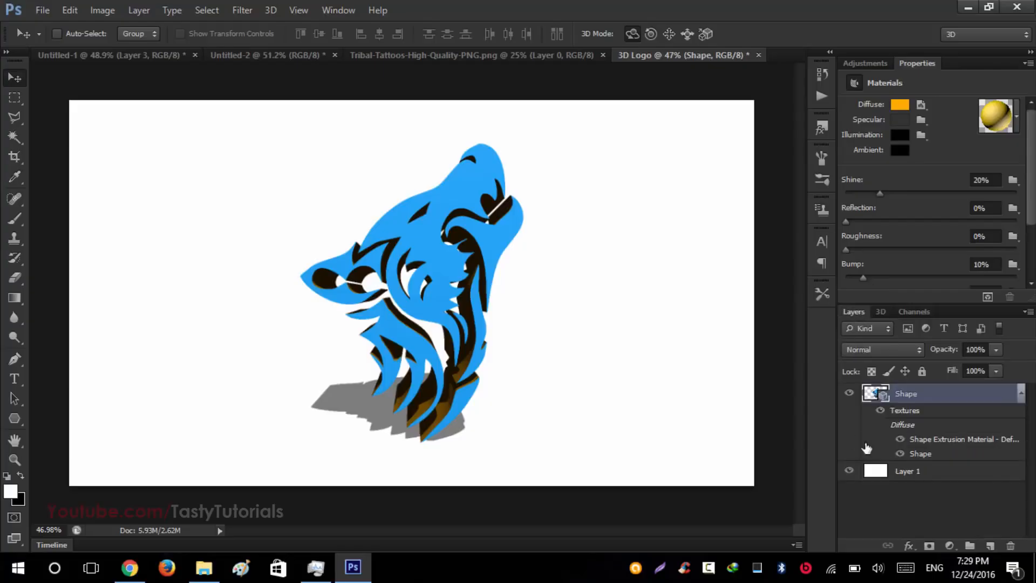
{"action": "left_click", "coordinate": [928, 471]}
{"action": "right_click", "coordinate": [930, 470]}
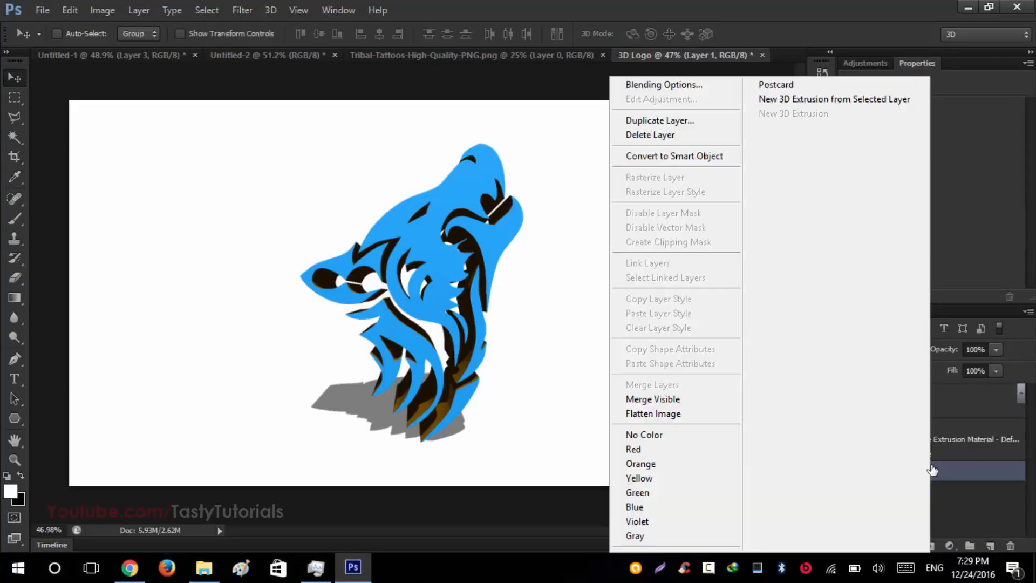
{"action": "left_click", "coordinate": [776, 85]}
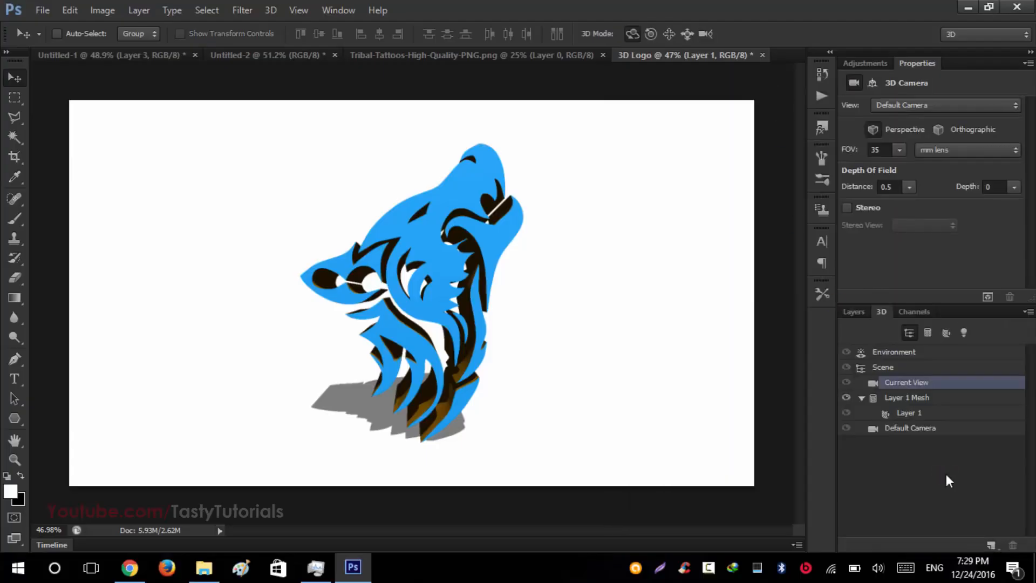
{"action": "left_click", "coordinate": [857, 312]}
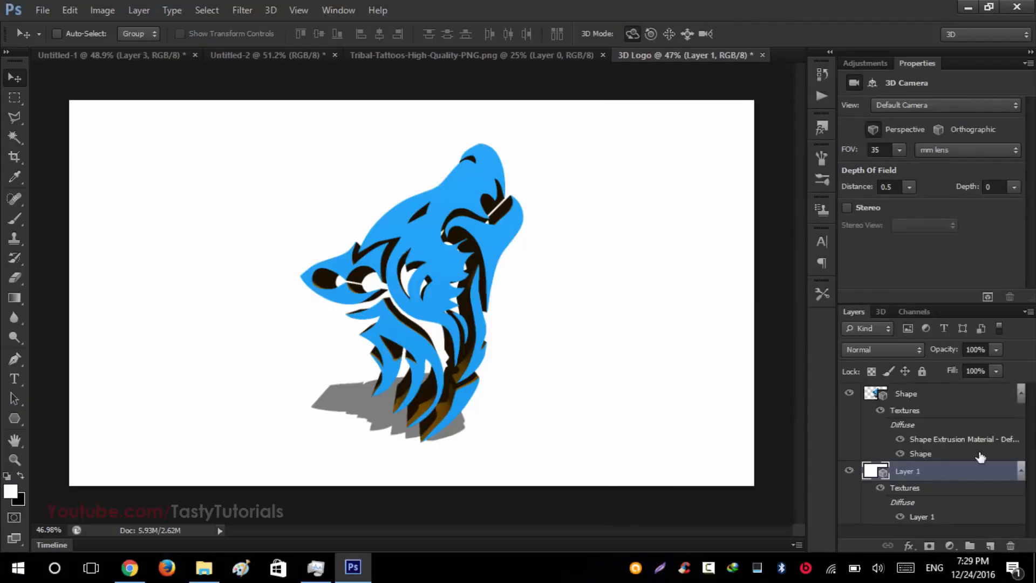
{"action": "left_click", "coordinate": [1020, 474]}
{"action": "left_click", "coordinate": [1020, 395]}
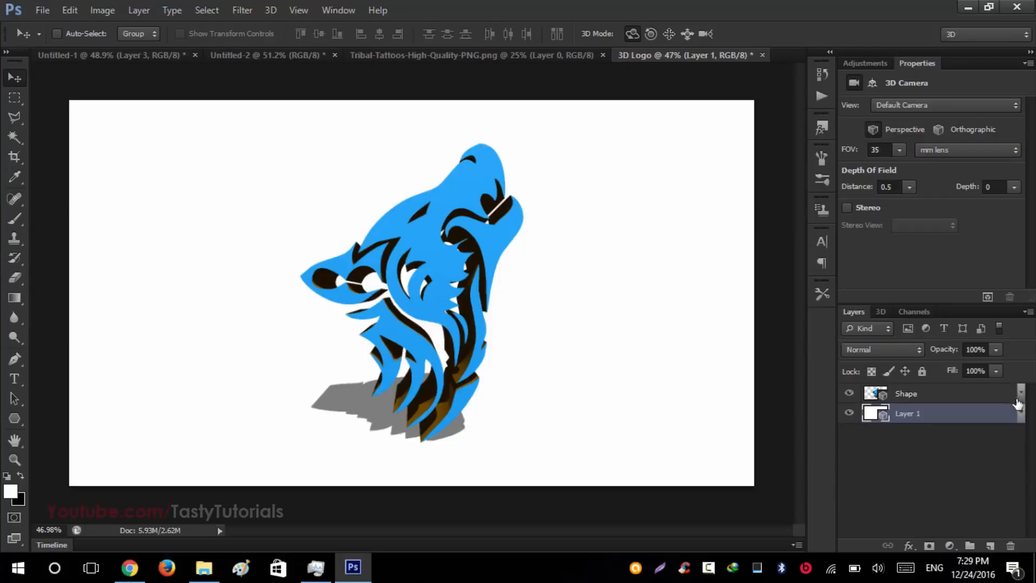
{"action": "left_click", "coordinate": [935, 402], "text": "shift"}
{"action": "key", "text": "ctrl+e"}
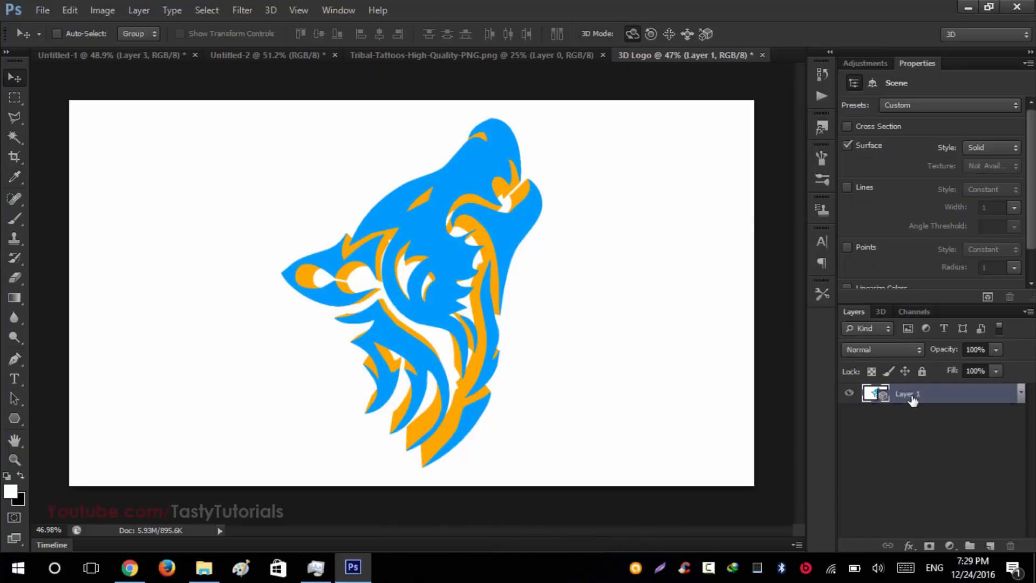
{"action": "key", "text": "ctrl+alt+z"}
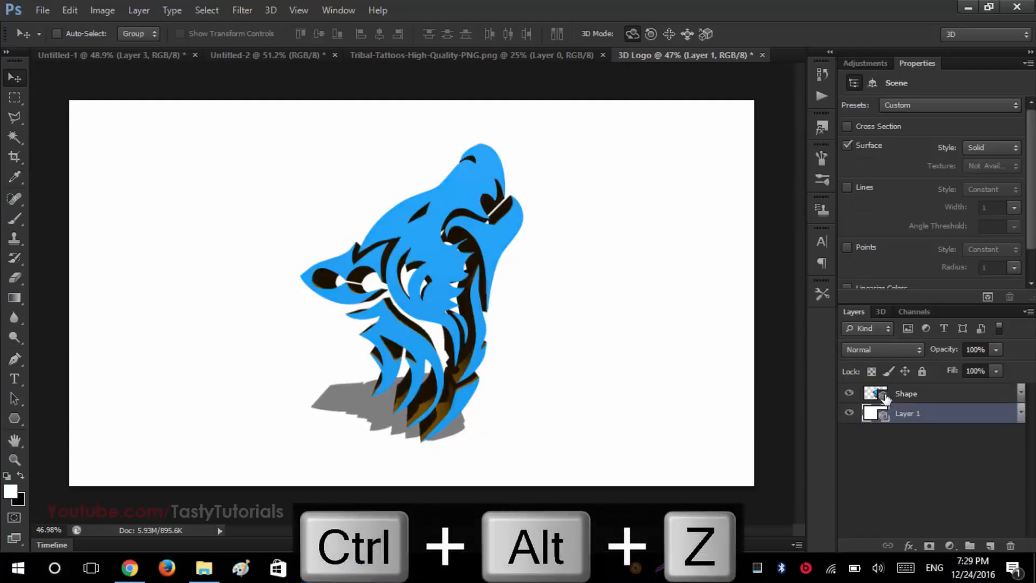
Merge the Shape and Layer 1 3D layers into a single 3D layer
{"action": "left_click", "coordinate": [901, 394]}
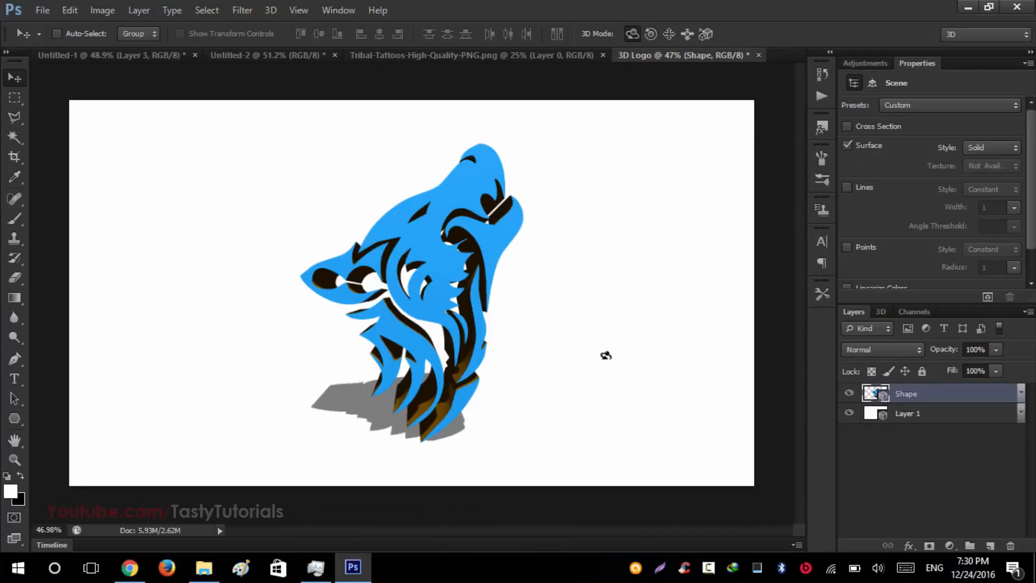
{"action": "left_click", "coordinate": [963, 418], "text": "ctrl"}
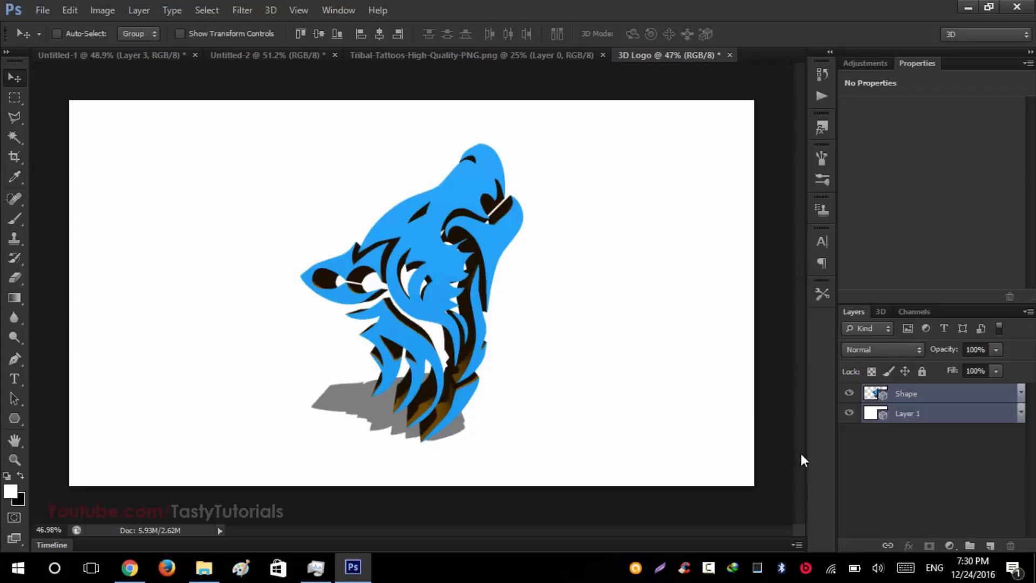
{"action": "key", "text": "ctrl+e"}
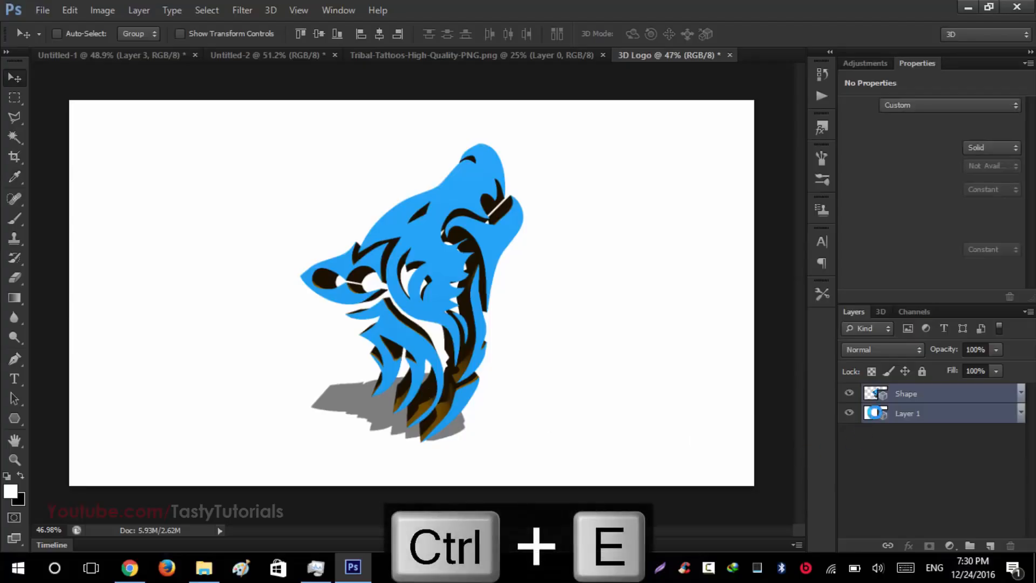
Inspect the Layer 1 and Shape groups in the merged layer's 3D scene and leave both collapsed
{"action": "left_click", "coordinate": [879, 309]}
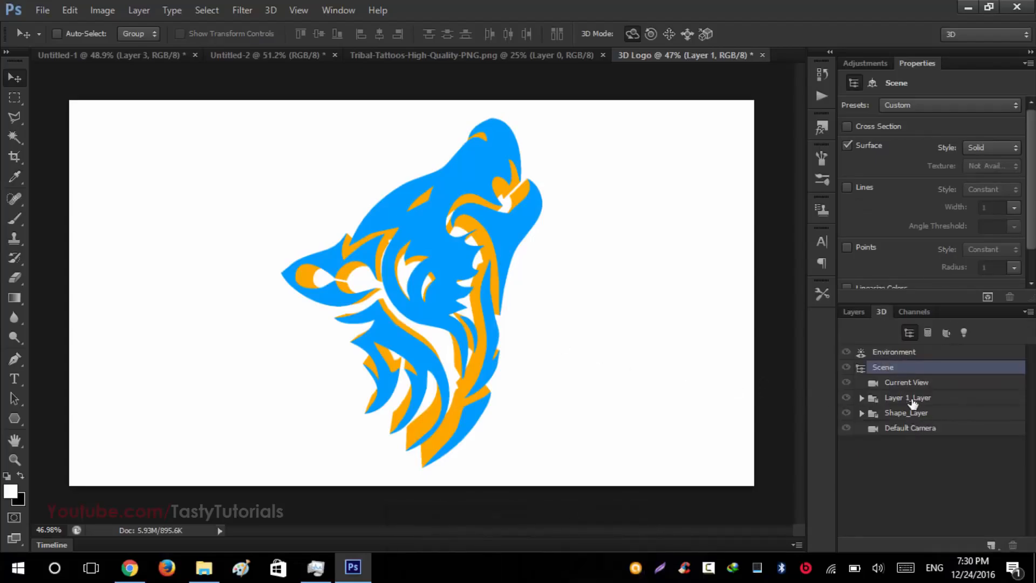
{"action": "left_click", "coordinate": [859, 399]}
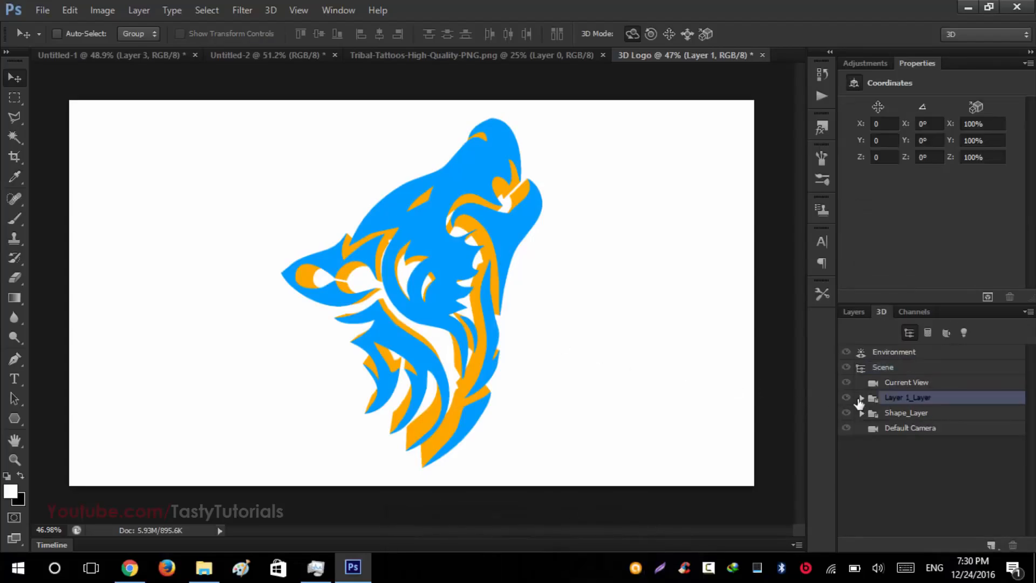
{"action": "left_click", "coordinate": [906, 414]}
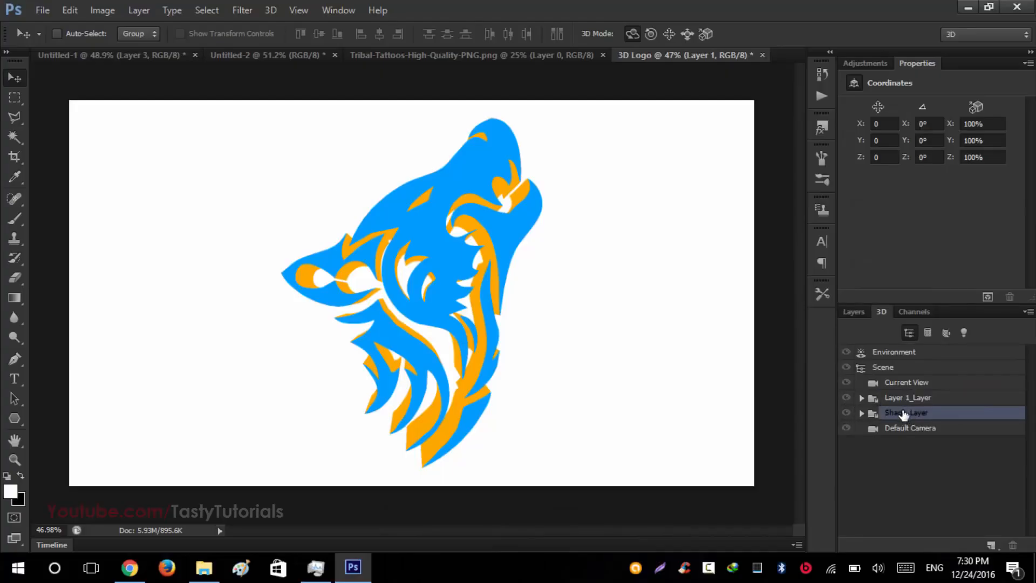
{"action": "left_click", "coordinate": [862, 414]}
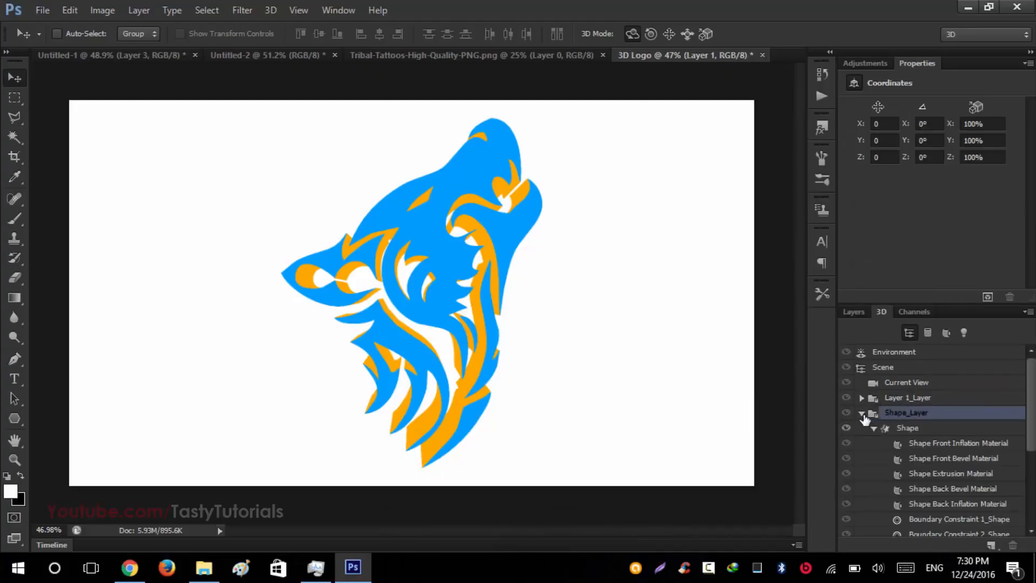
{"action": "left_click", "coordinate": [861, 413]}
{"action": "left_click", "coordinate": [861, 398]}
{"action": "left_click", "coordinate": [862, 399]}
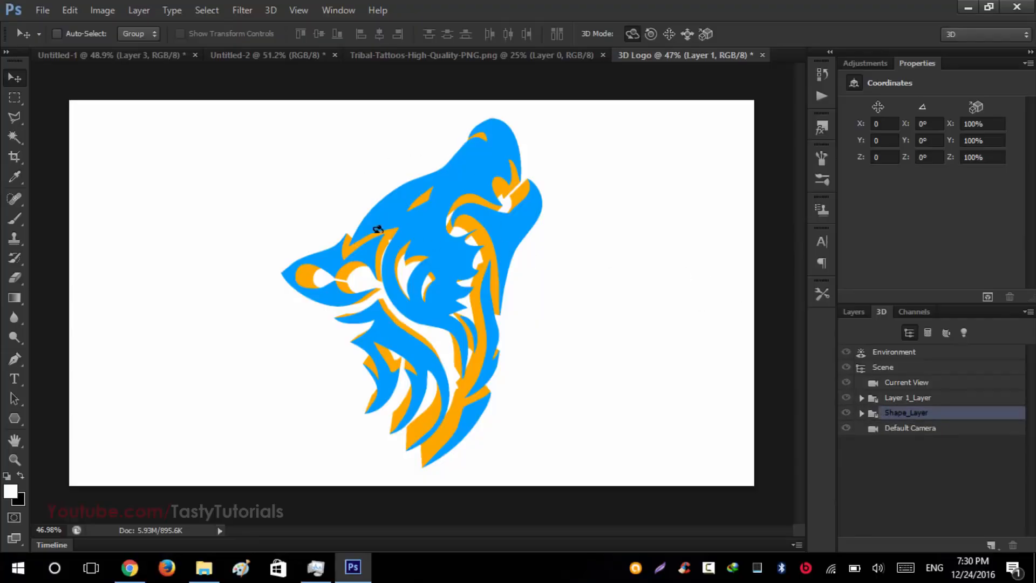
Set the diffuse color of the Shape Front Inflation Material to blue 008aff and collapse the Shape group
{"action": "left_click", "coordinate": [861, 413]}
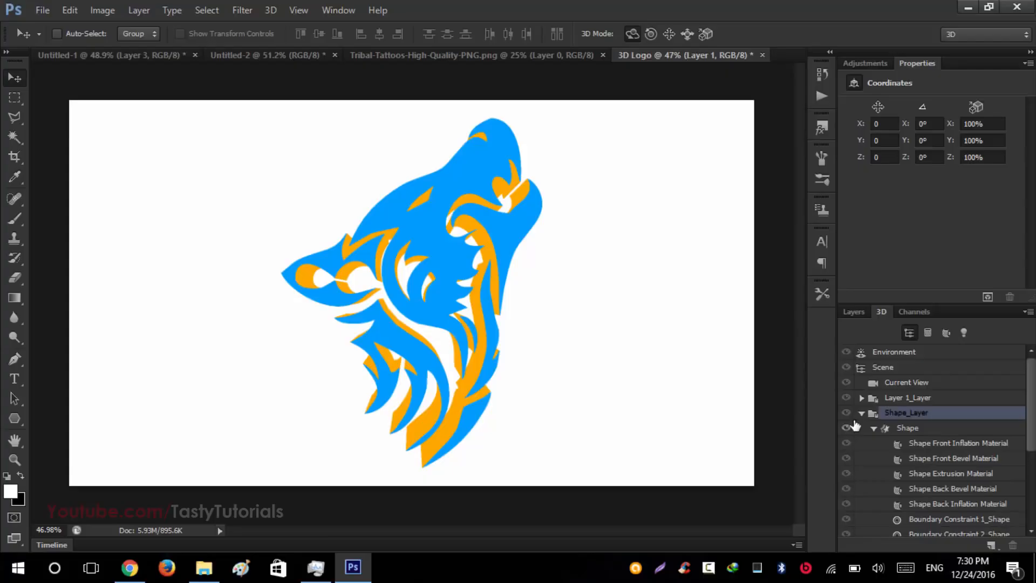
{"action": "left_click", "coordinate": [932, 444]}
{"action": "left_click", "coordinate": [899, 104]}
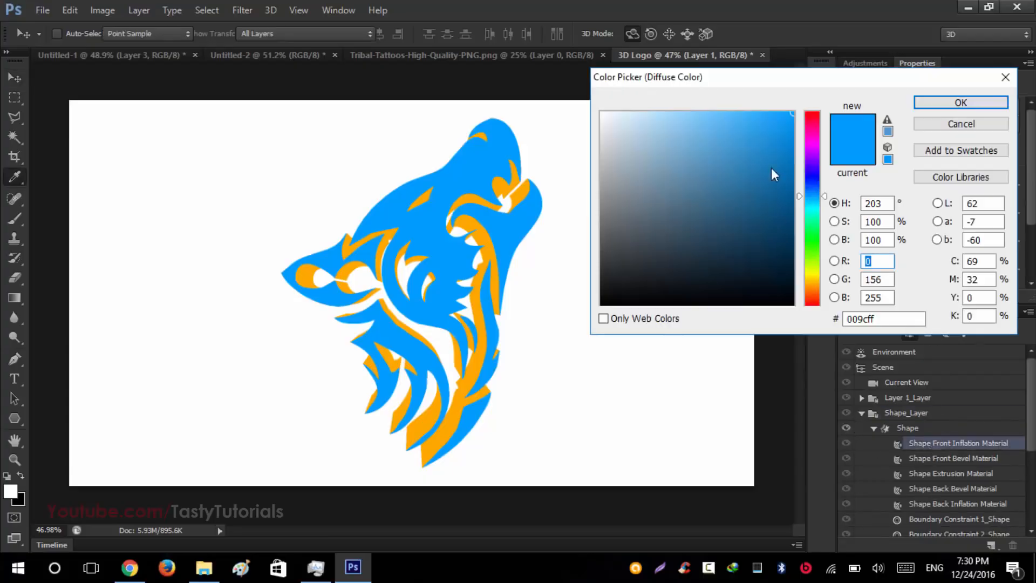
{"action": "left_click_drag", "start_coordinate": [790, 119], "coordinate": [791, 133]}
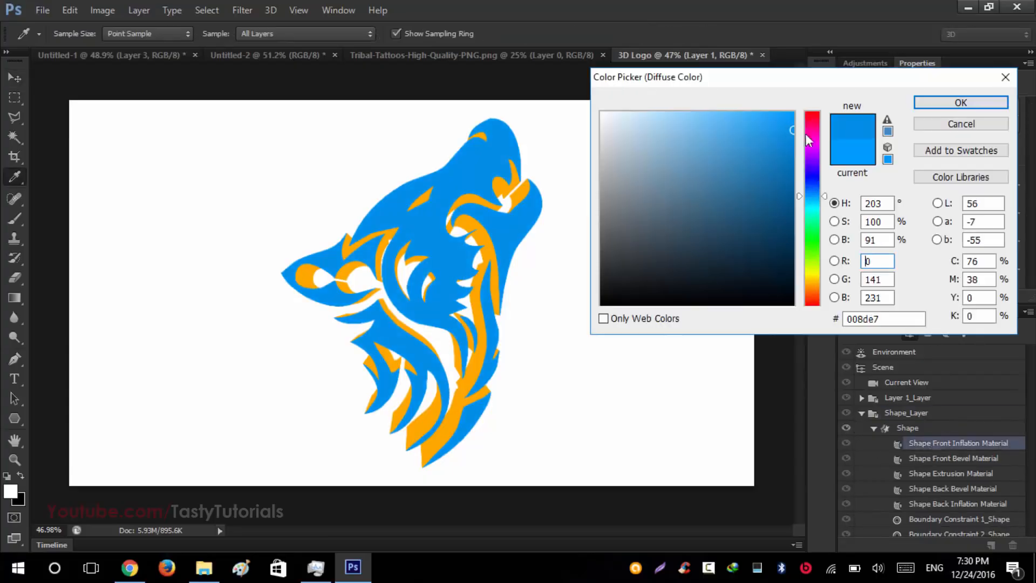
{"action": "left_click_drag", "start_coordinate": [823, 196], "coordinate": [824, 194]}
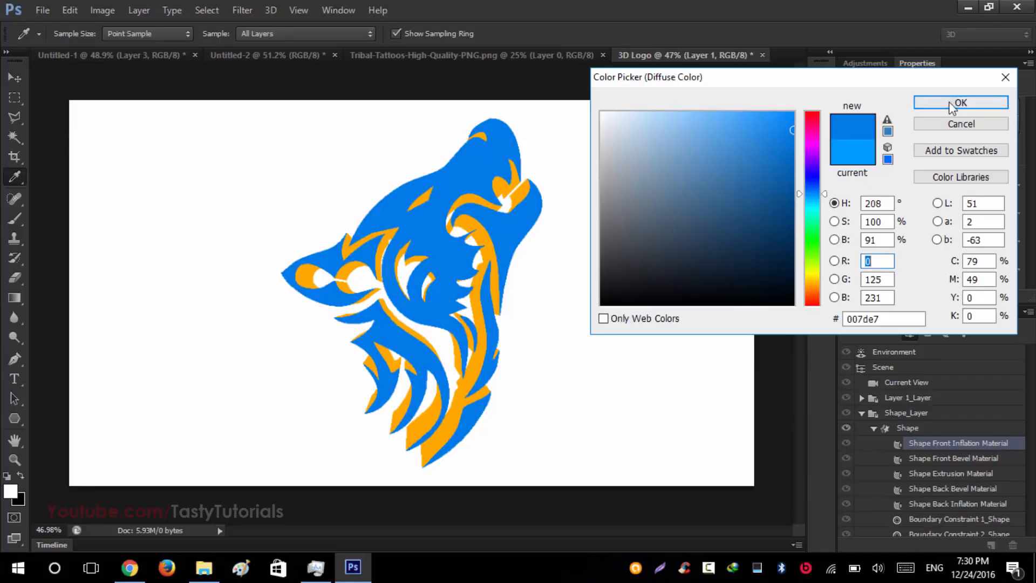
{"action": "left_click_drag", "start_coordinate": [791, 118], "coordinate": [805, 97]}
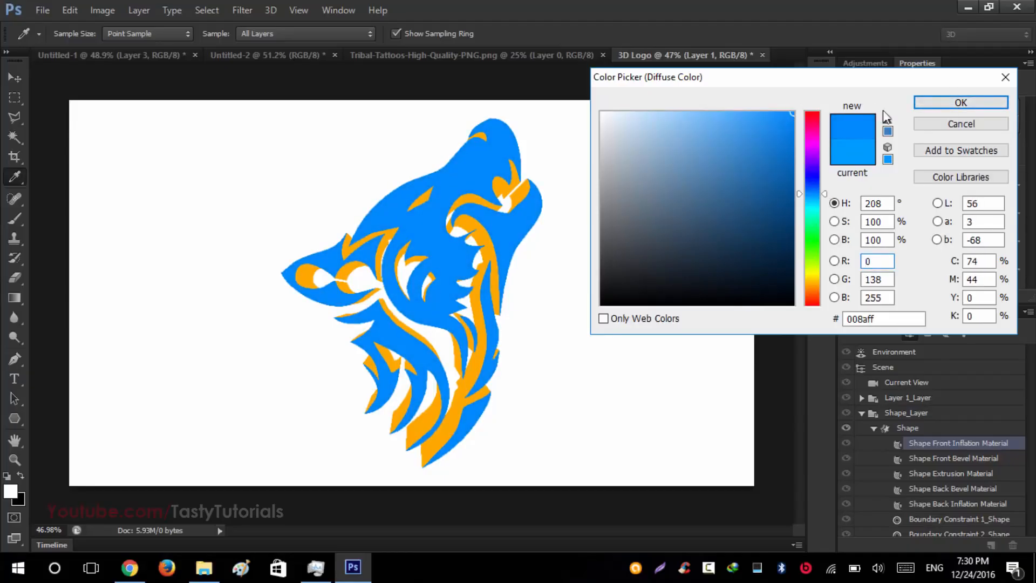
{"action": "left_click", "coordinate": [950, 102]}
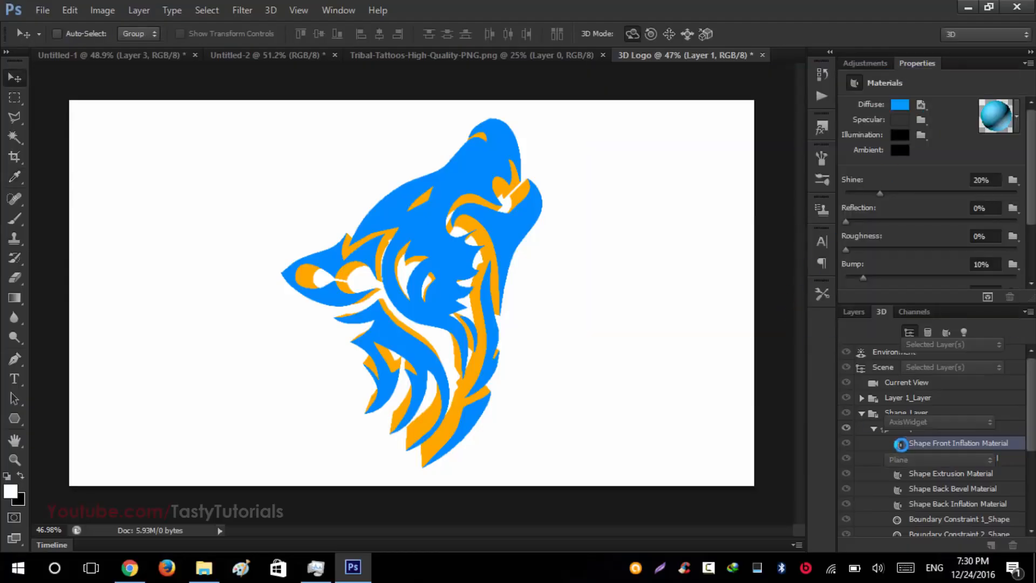
{"action": "left_click", "coordinate": [873, 429]}
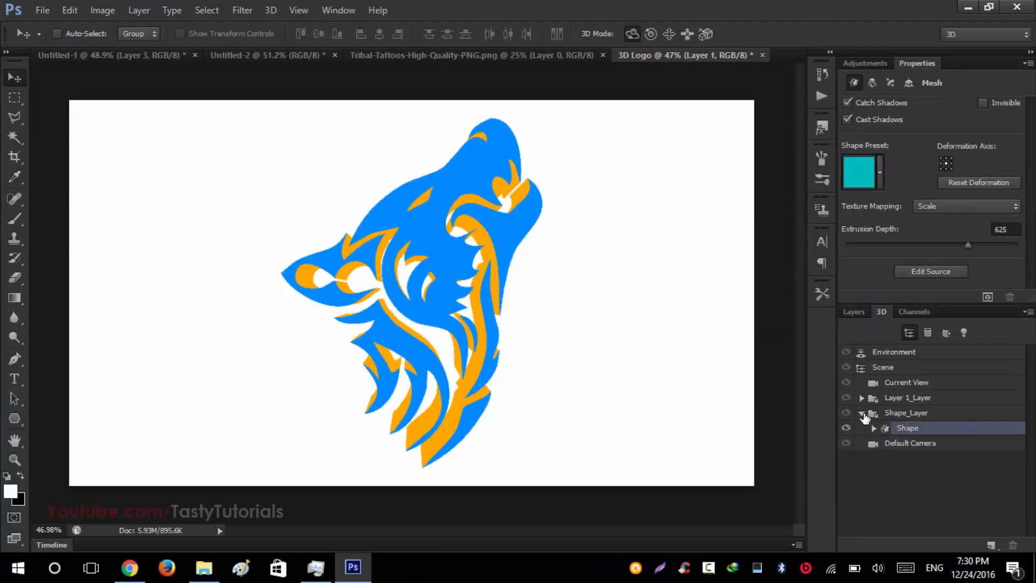
{"action": "left_click", "coordinate": [862, 414]}
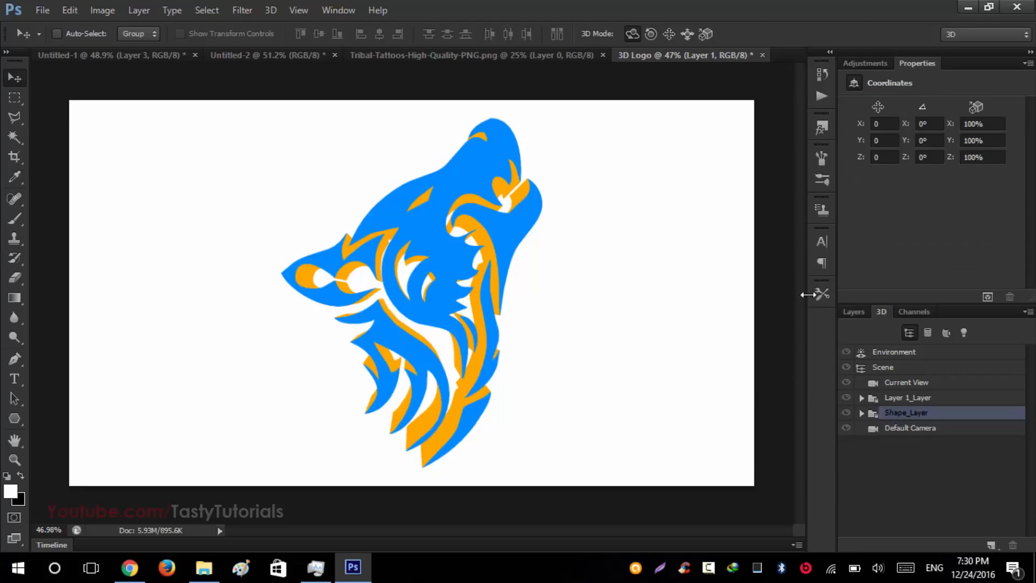
Try converting the merged Layer 1 to a smart object and scaling it down to about 93% around its center
{"action": "left_click", "coordinate": [865, 312]}
{"action": "key", "text": "ctrl+t"}
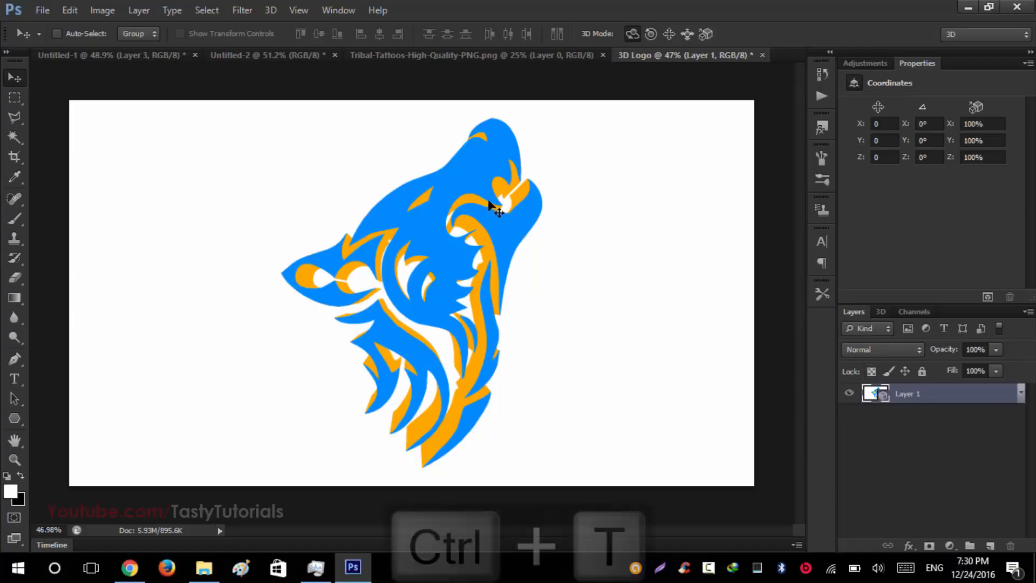
{"action": "left_click", "coordinate": [499, 225]}
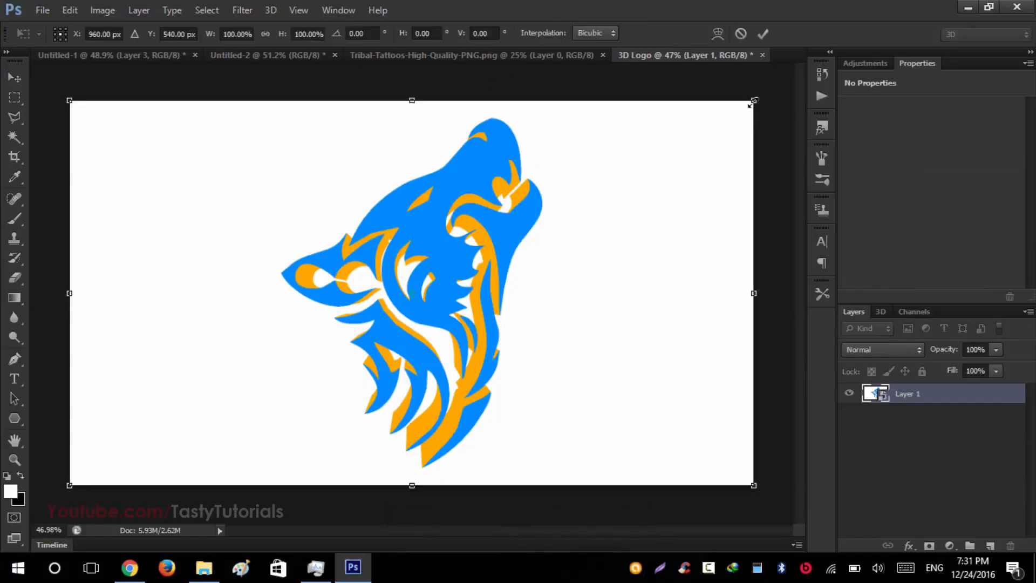
{"action": "left_click_drag", "start_coordinate": [749, 105], "coordinate": [727, 115]}
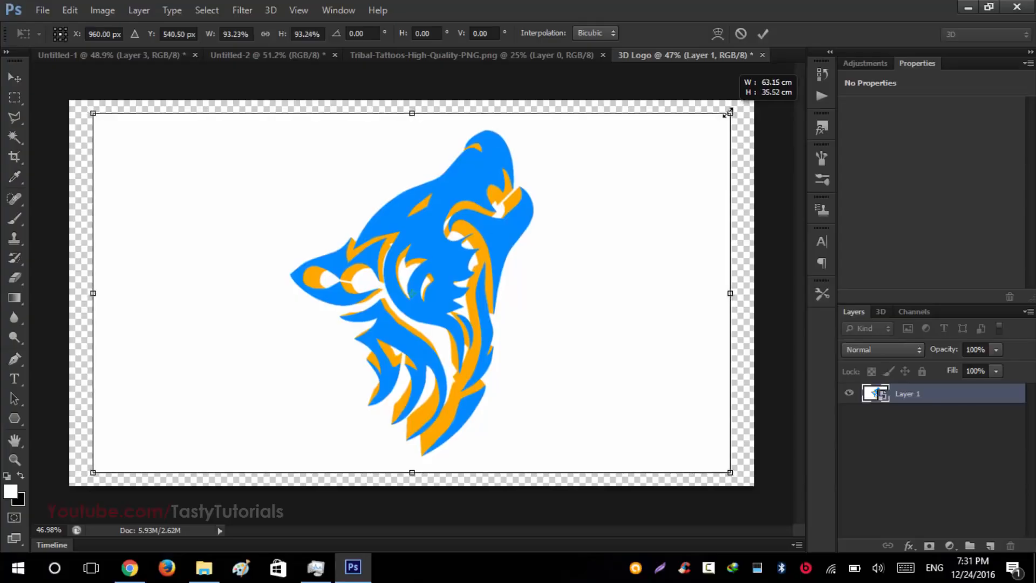
{"action": "key", "text": "Return"}
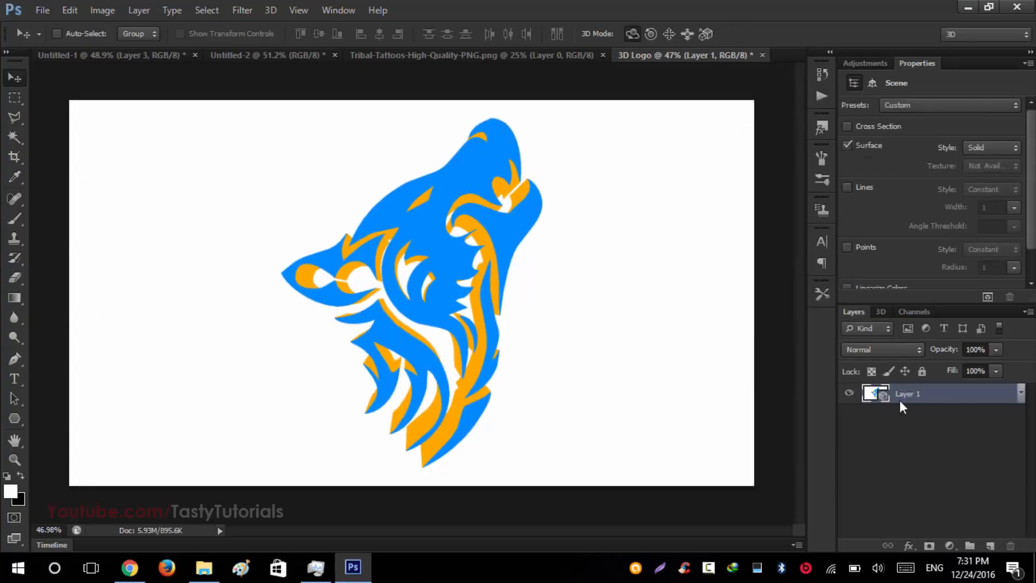
Render the whole merged 3D scene containing the wolf and its background
{"action": "left_click", "coordinate": [881, 311]}
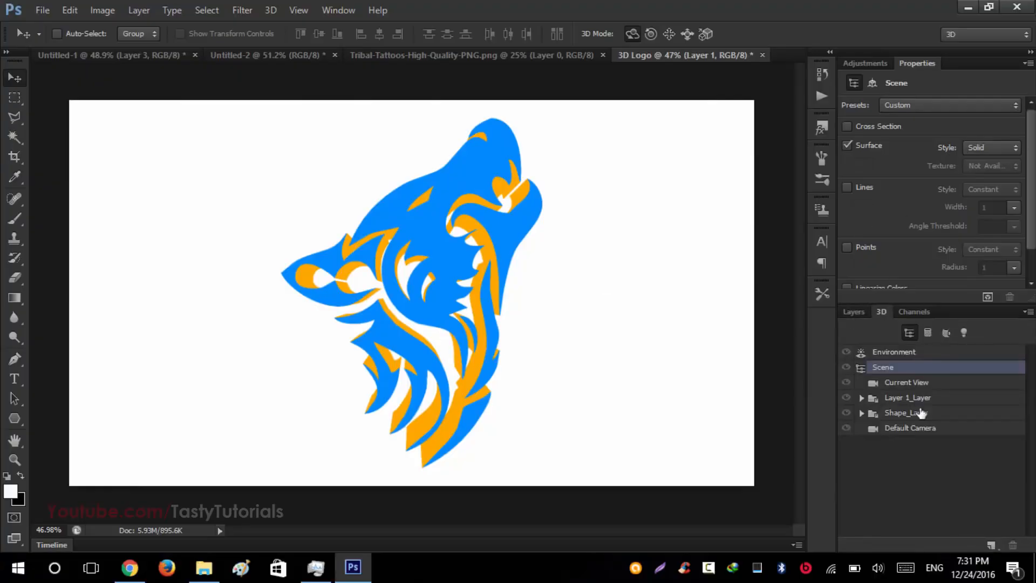
{"action": "left_click", "coordinate": [1027, 312]}
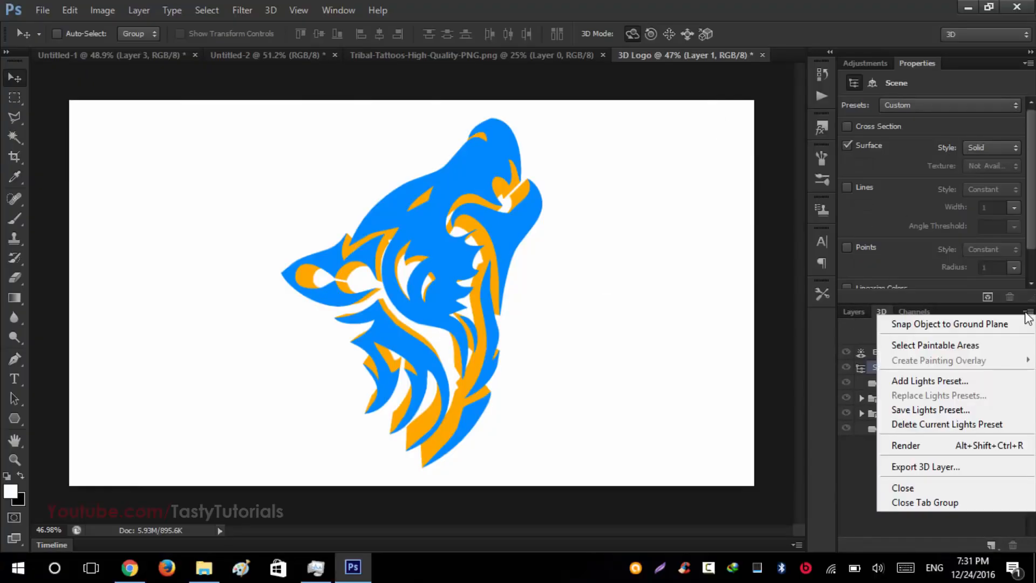
{"action": "left_click", "coordinate": [911, 448]}
{"action": "left_click", "coordinate": [270, 9]}
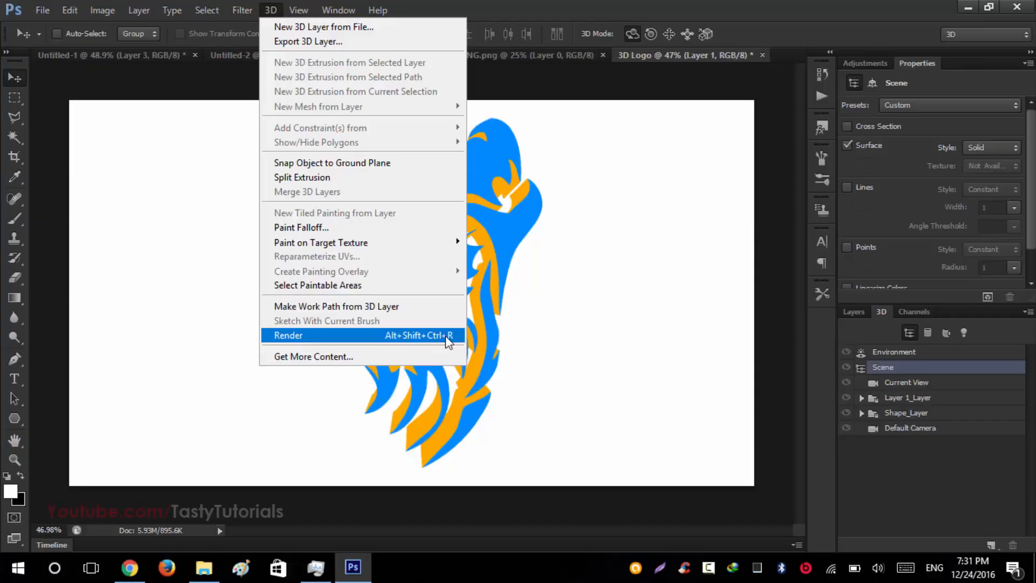
{"action": "left_click", "coordinate": [379, 344]}
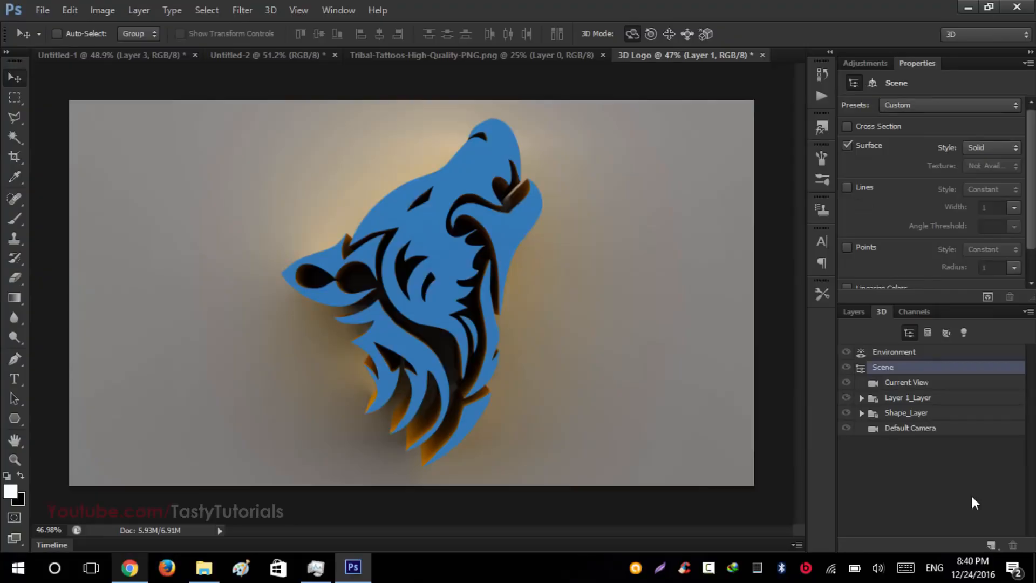
Convert the rendered Layer 1 to a smart object and duplicate it
{"action": "left_click", "coordinate": [849, 312]}
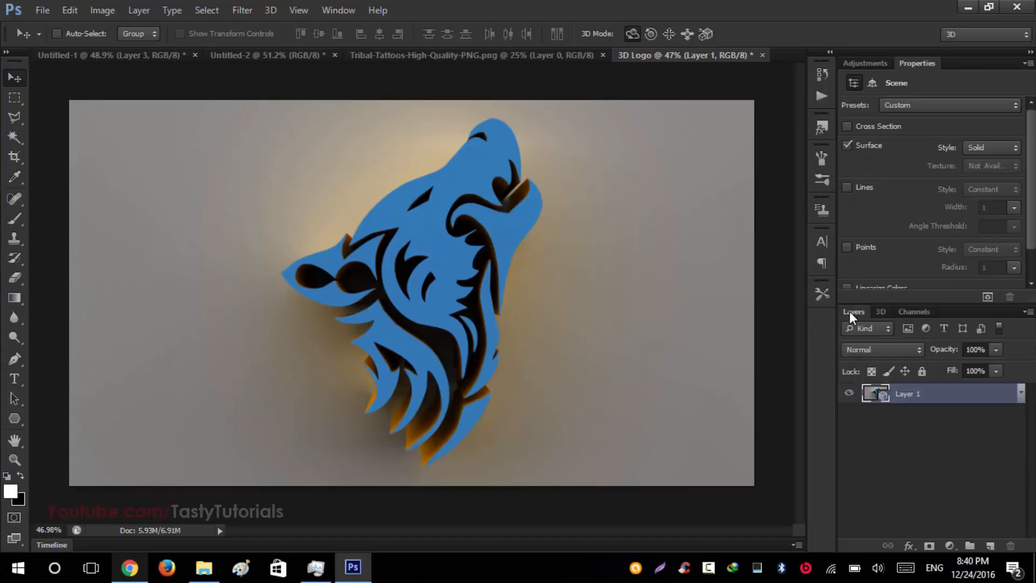
{"action": "left_click", "coordinate": [941, 438]}
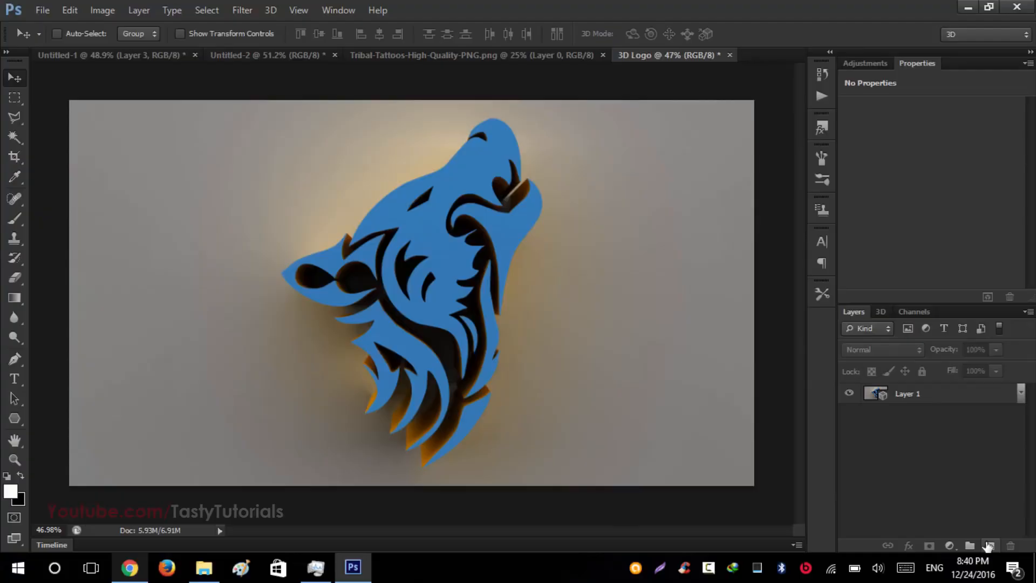
{"action": "left_click", "coordinate": [964, 401]}
{"action": "right_click", "coordinate": [962, 399]}
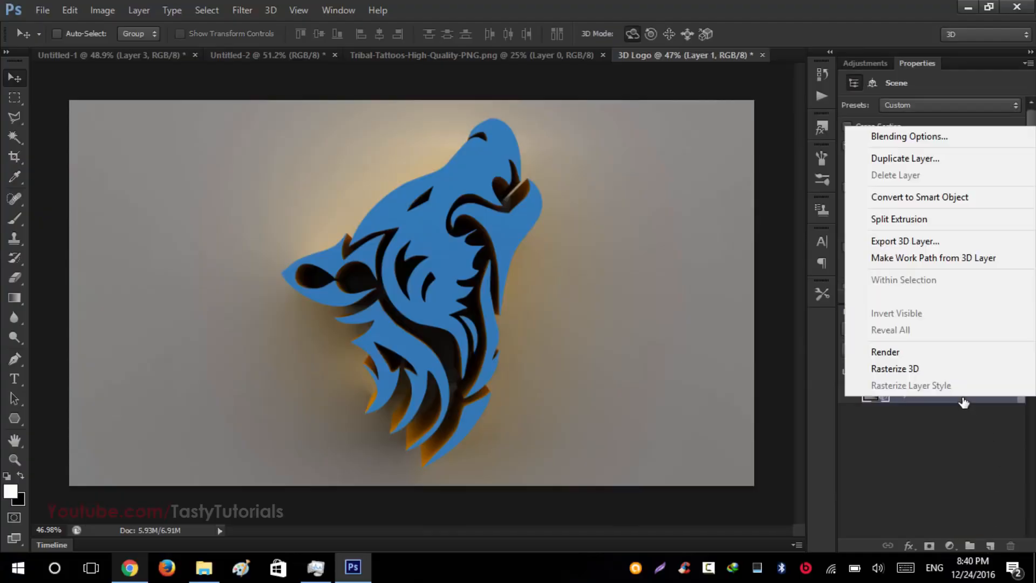
{"action": "left_click", "coordinate": [892, 196]}
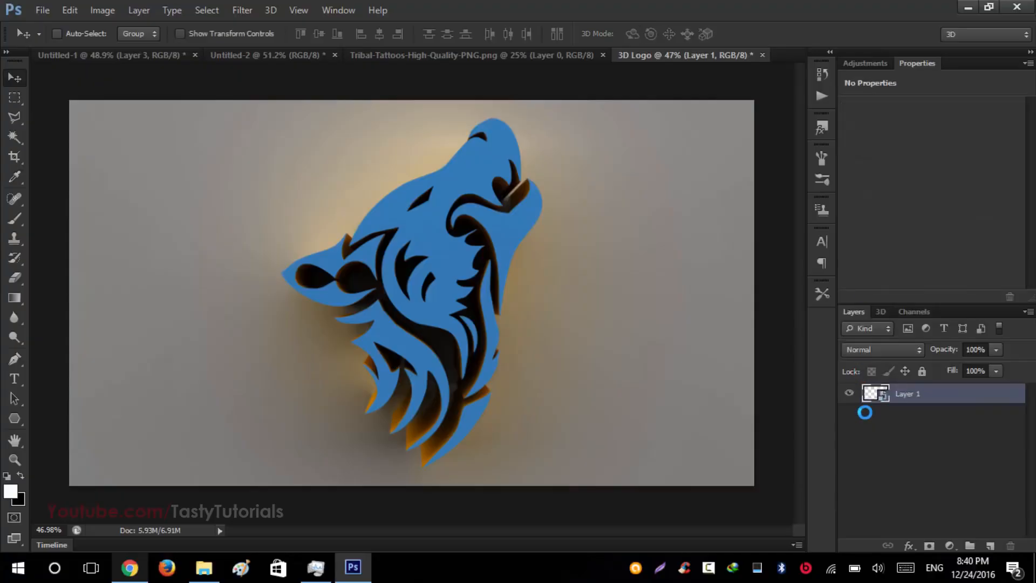
{"action": "double_click", "coordinate": [917, 66]}
{"action": "left_click", "coordinate": [875, 63]}
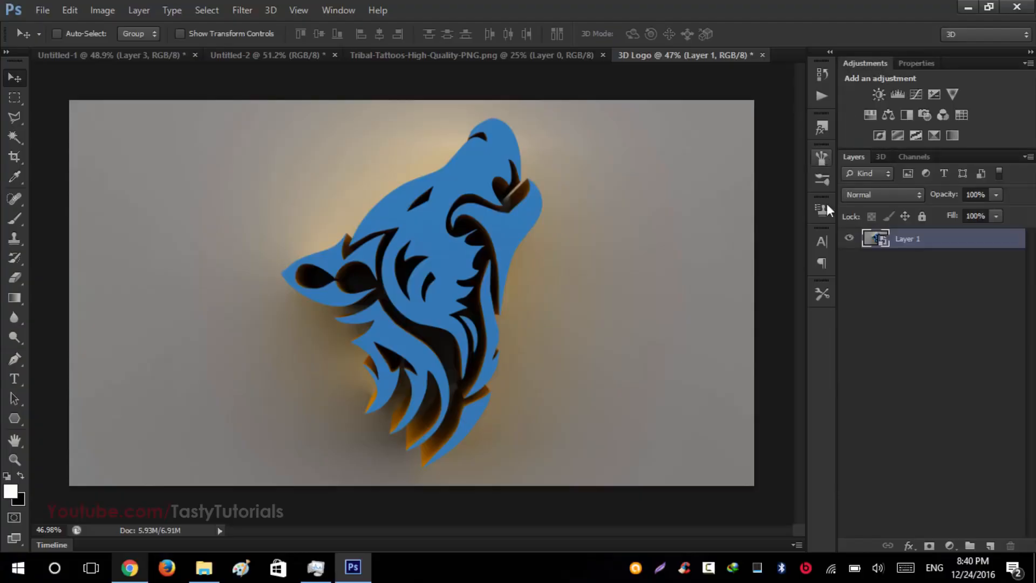
{"action": "key", "text": "ctrl+j"}
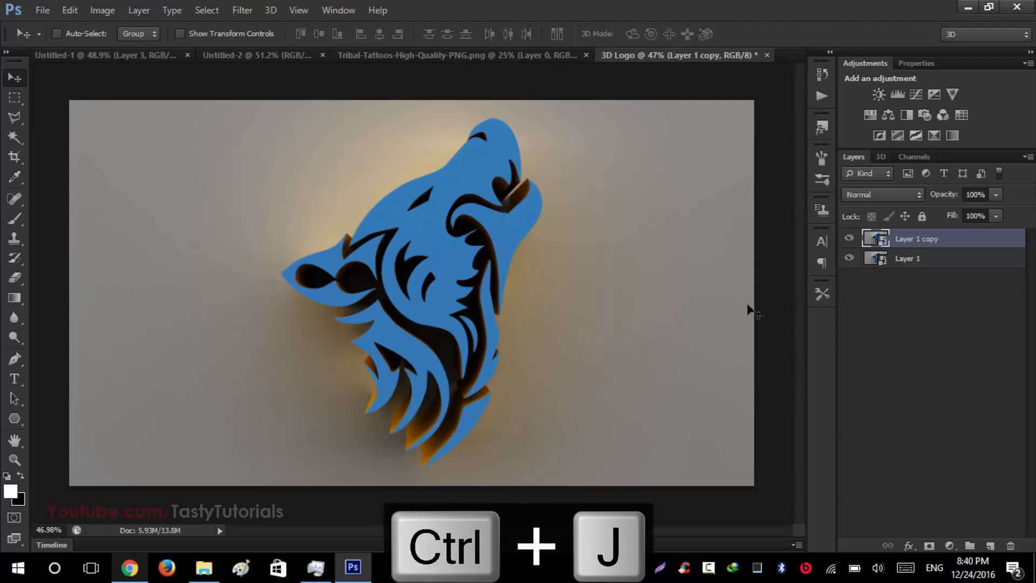
Add a Hue/Saturation adjustment layer above the duplicated layer and raise its saturation to about +68
{"action": "left_click", "coordinate": [866, 113]}
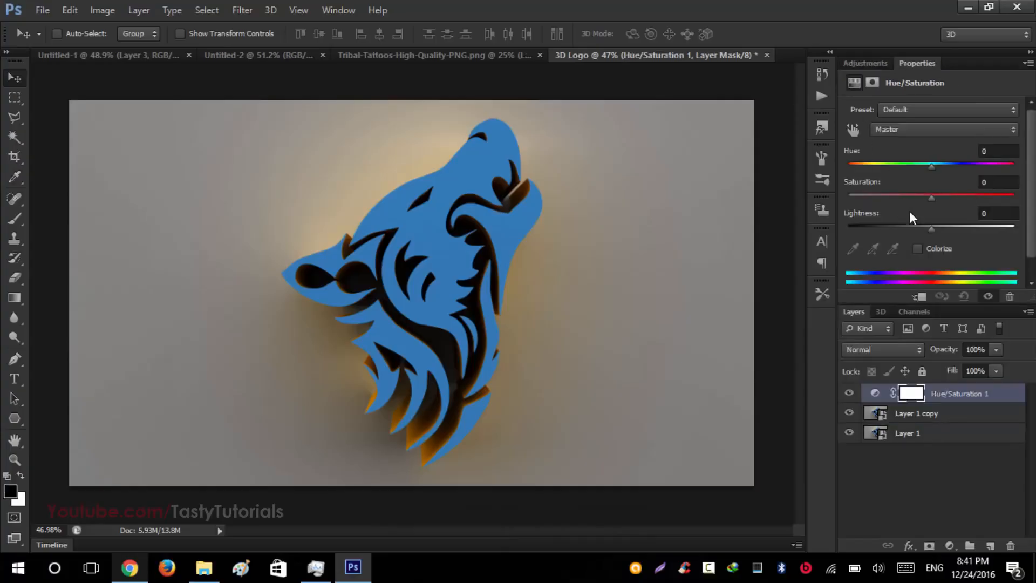
{"action": "left_click_drag", "start_coordinate": [931, 195], "coordinate": [951, 197]}
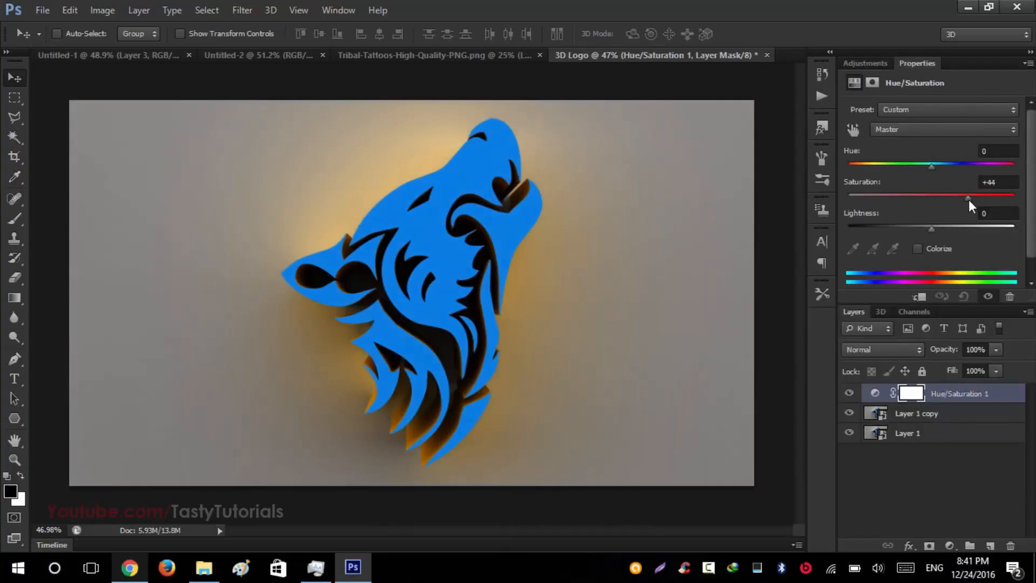
{"action": "left_click_drag", "start_coordinate": [992, 205], "coordinate": [982, 209]}
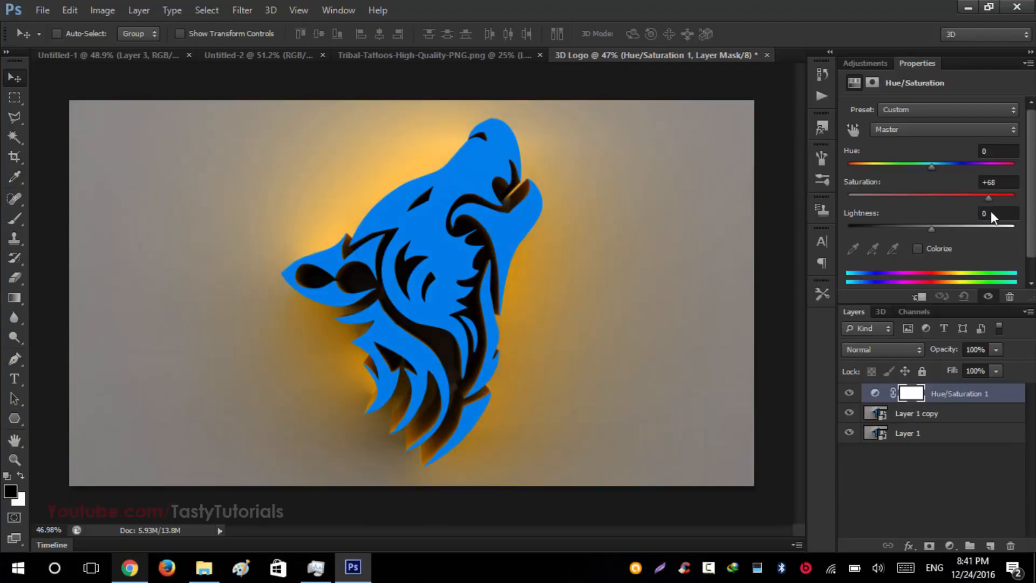
{"action": "left_click_drag", "start_coordinate": [989, 211], "coordinate": [987, 212]}
Add an empty layer between Layer 1 copy and the Hue/Saturation adjustment
{"action": "left_click", "coordinate": [925, 416]}
{"action": "left_click", "coordinate": [991, 546]}
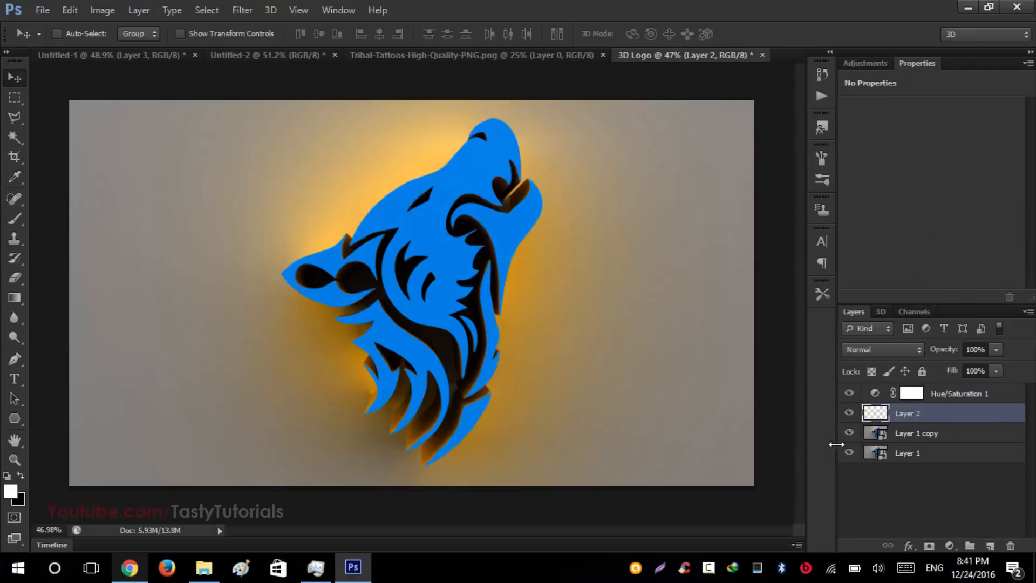
Select the wolf's large blue front-face areas on Layer 1 copy with the Magic Wand, adding each separate piece to the selection
{"action": "left_click", "coordinate": [887, 438]}
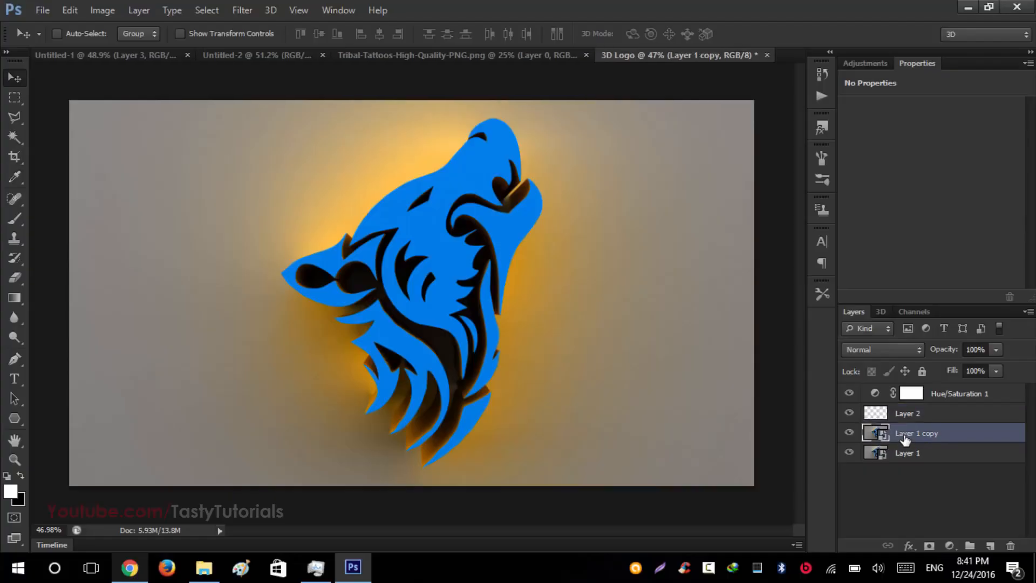
{"action": "left_click", "coordinate": [11, 138]}
{"action": "right_click", "coordinate": [19, 138]}
{"action": "left_click", "coordinate": [69, 153]}
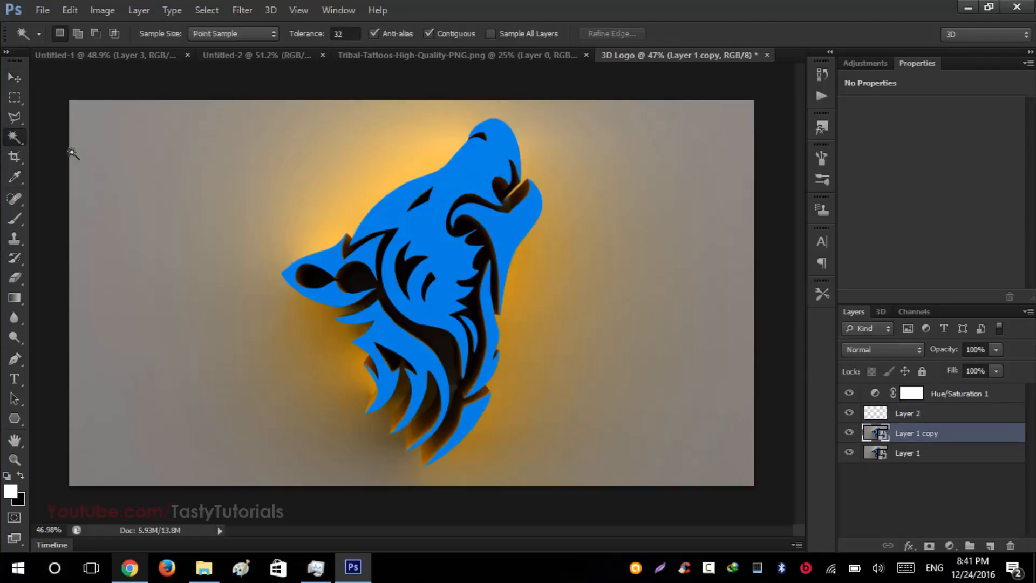
{"action": "scroll", "coordinate": [445, 268], "scroll_direction": "up", "scroll_amount": 1}
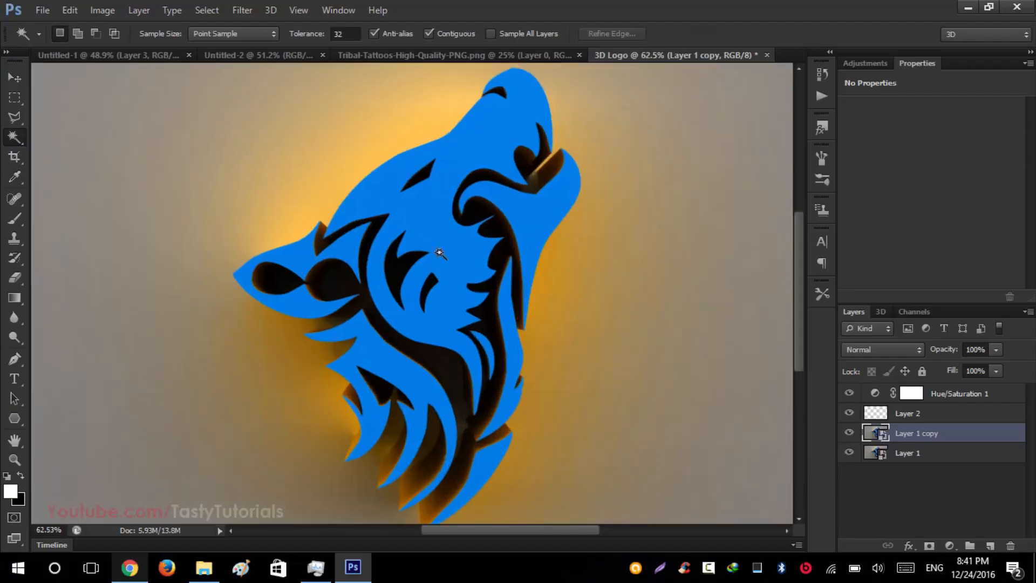
{"action": "left_click", "coordinate": [433, 217]}
{"action": "left_click", "coordinate": [521, 205], "text": "shift"}
{"action": "left_click", "coordinate": [487, 469], "text": "shift"}
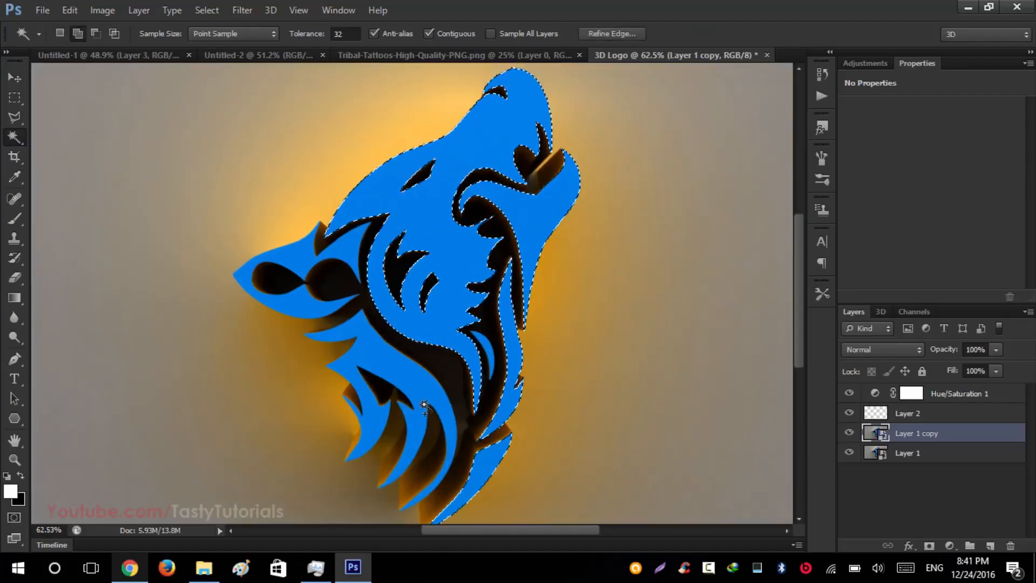
{"action": "left_click", "coordinate": [353, 396], "text": "shift"}
{"action": "left_click", "coordinate": [295, 304], "text": "shift"}
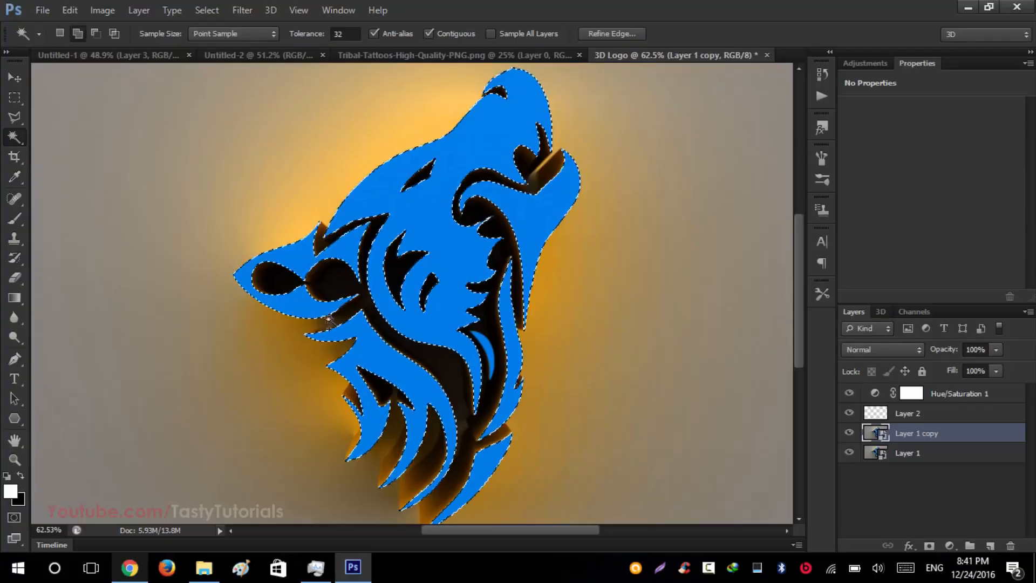
Fill the selected wolf faces with white on Layer 2
{"action": "scroll", "coordinate": [411, 266], "scroll_direction": "down", "scroll_amount": 1}
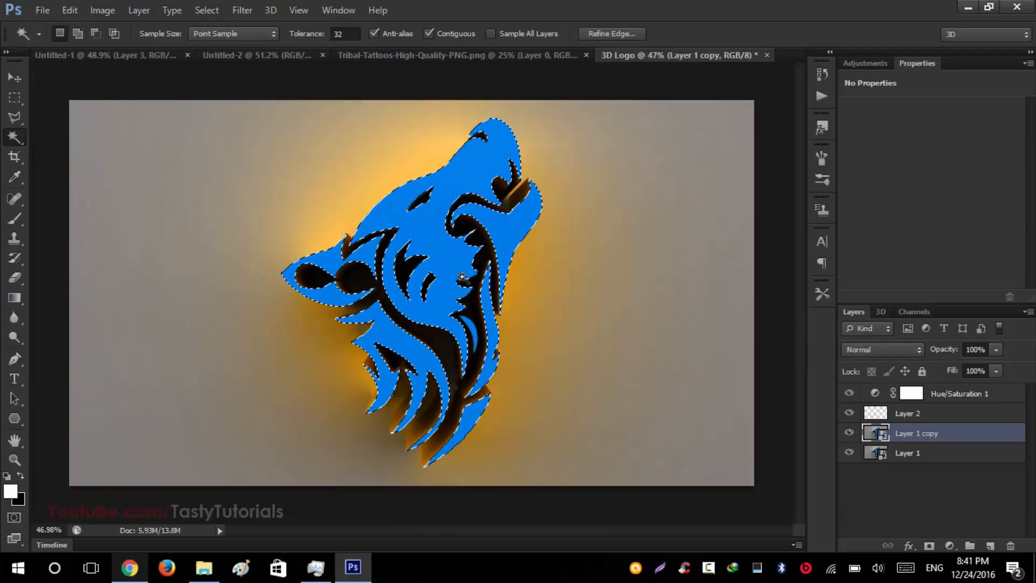
{"action": "scroll", "coordinate": [412, 265], "scroll_direction": "up", "scroll_amount": 4}
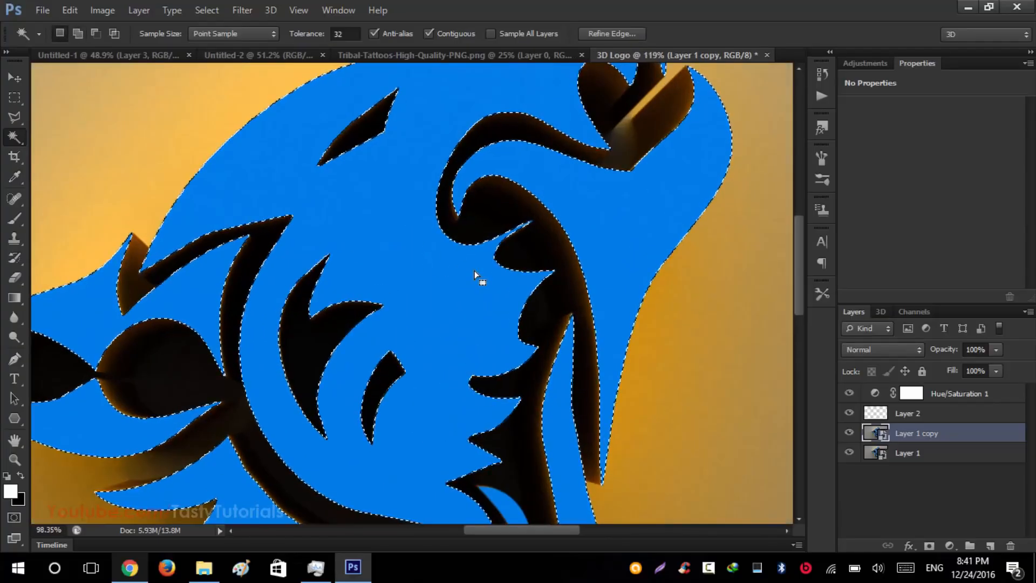
{"action": "scroll", "coordinate": [474, 271], "scroll_direction": "down", "scroll_amount": 3}
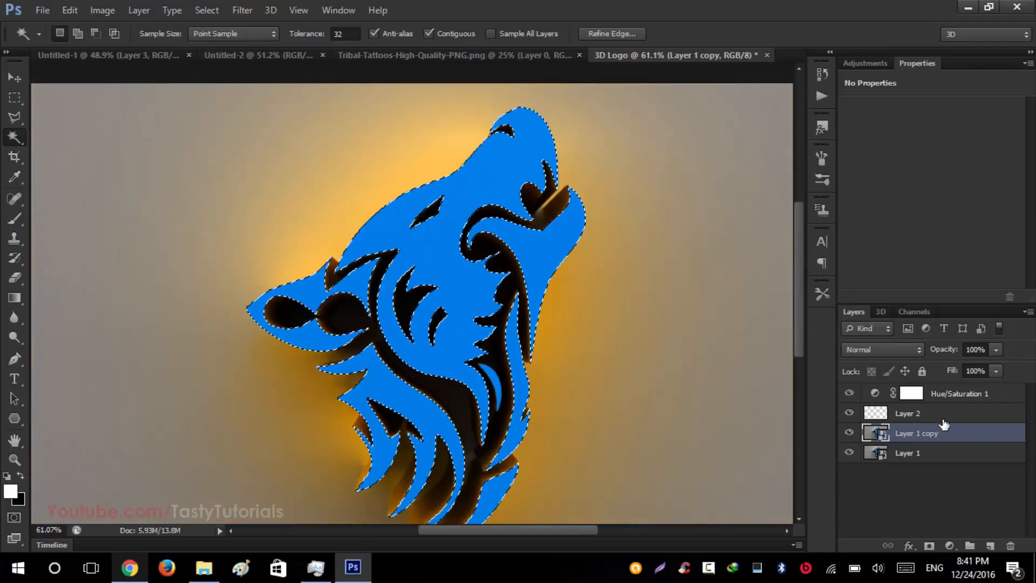
{"action": "left_click", "coordinate": [925, 416]}
{"action": "key", "text": "alt+BackSpace"}
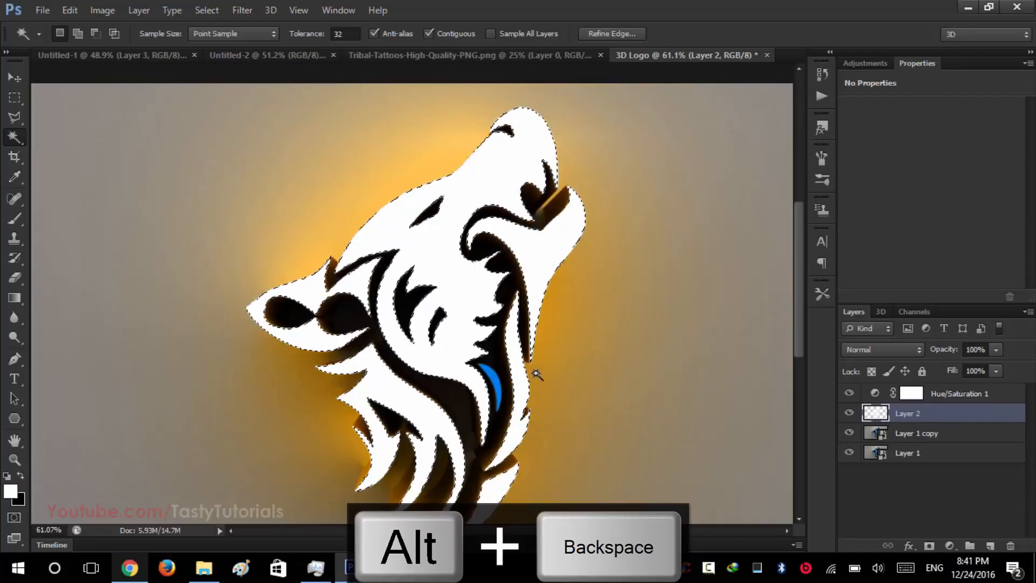
Select the leftover blue crescent on Layer 1 copy, fill it with white on Layer 2, and deselect
{"action": "scroll", "coordinate": [490, 391], "scroll_direction": "up", "scroll_amount": 2}
{"action": "scroll", "coordinate": [490, 391], "scroll_direction": "up", "scroll_amount": 1}
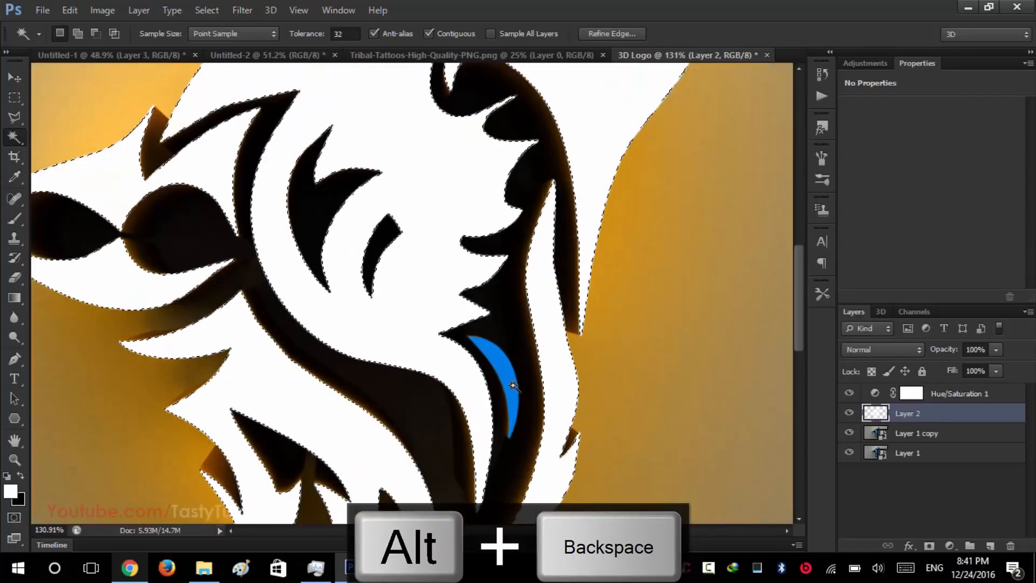
{"action": "left_click", "coordinate": [913, 431]}
{"action": "scroll", "coordinate": [547, 393], "scroll_direction": "up", "scroll_amount": 2}
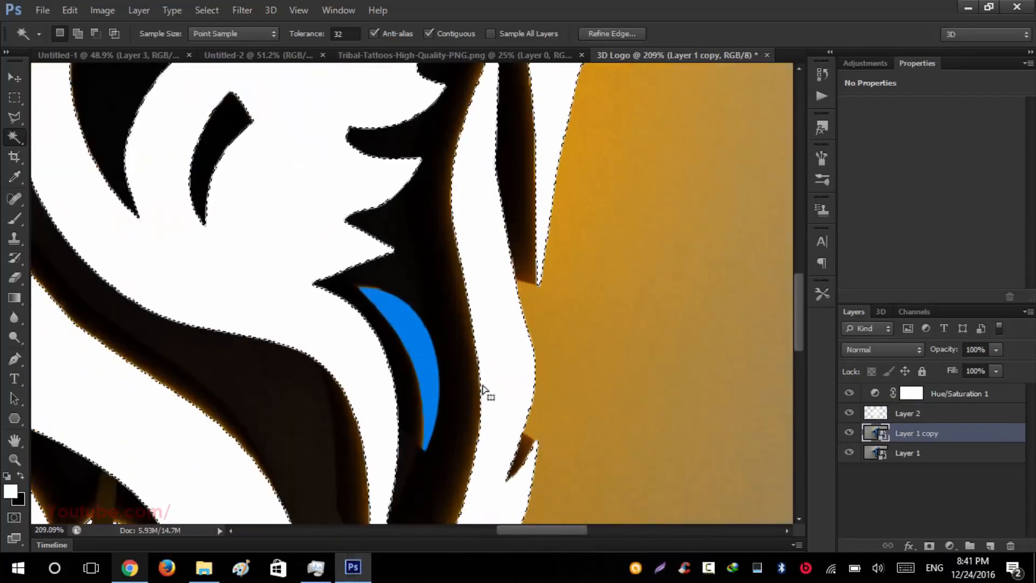
{"action": "left_click", "coordinate": [895, 414]}
{"action": "key", "text": "alt+BackSpace"}
{"action": "key", "text": "ctrl+d"}
{"action": "scroll", "coordinate": [585, 337], "scroll_direction": "down", "scroll_amount": 4}
{"action": "scroll", "coordinate": [584, 332], "scroll_direction": "down", "scroll_amount": 1}
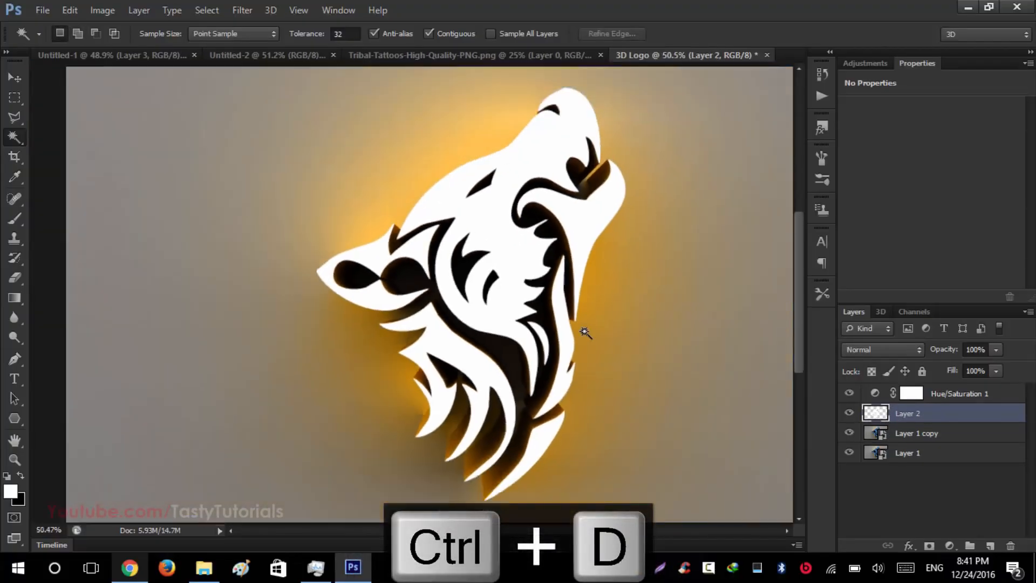
{"action": "left_click", "coordinate": [18, 76]}
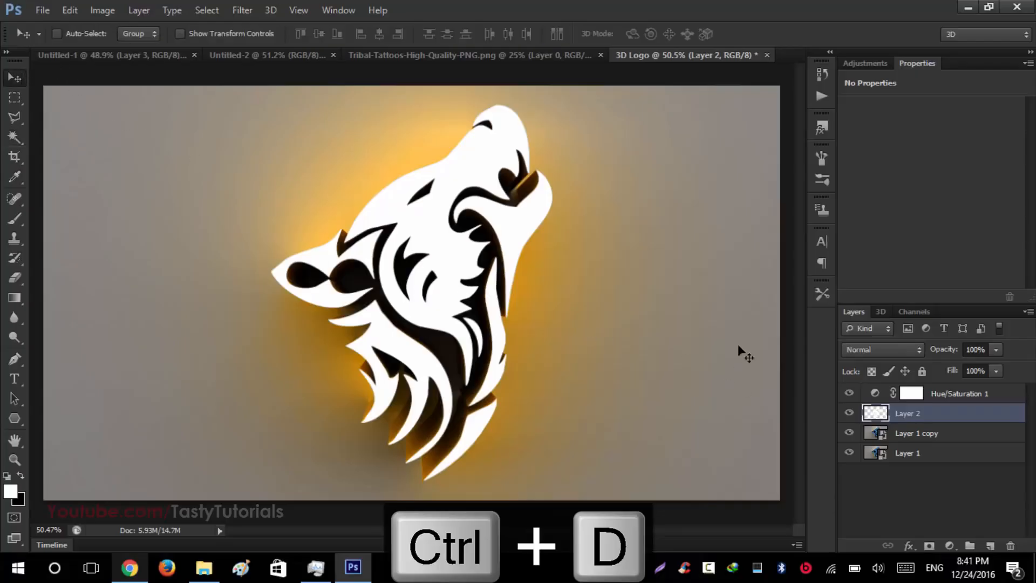
Add a Color Overlay effect to Layer 2 in a saturated bright orange at 100% opacity
{"action": "left_click", "coordinate": [908, 544]}
{"action": "left_click", "coordinate": [948, 473]}
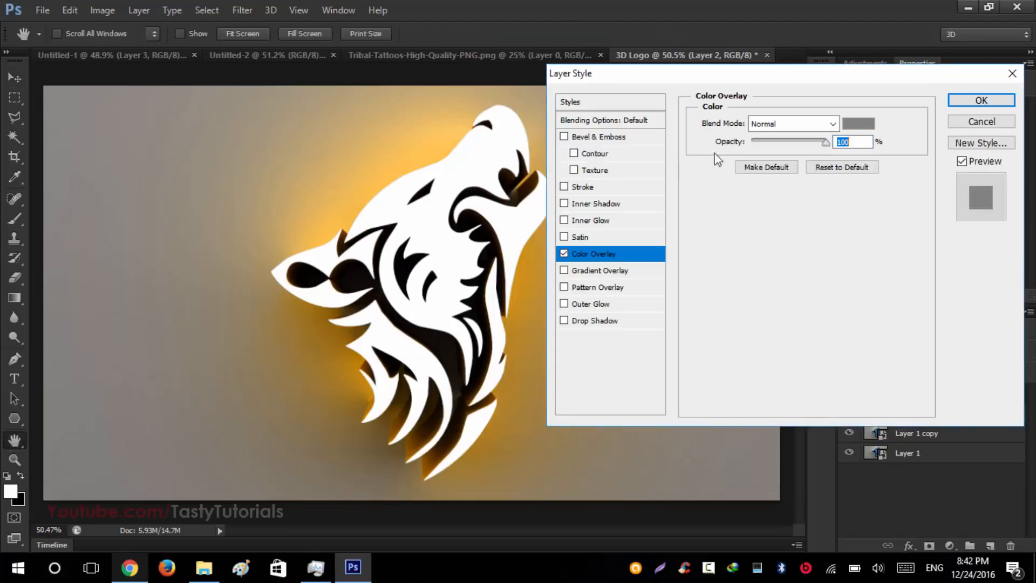
{"action": "left_click", "coordinate": [859, 128]}
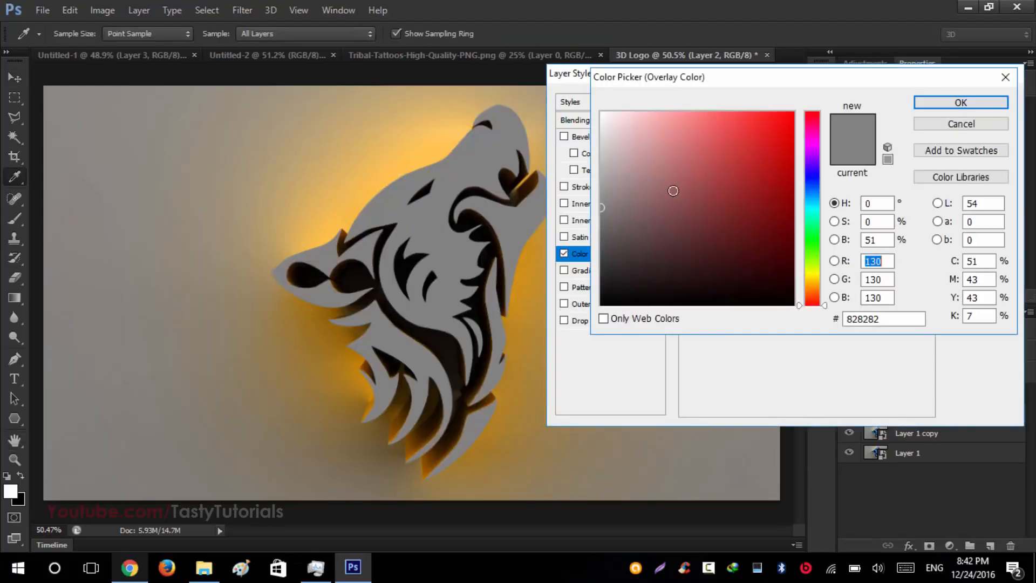
{"action": "mouse_move", "coordinate": [814, 287]}
{"action": "left_mouse_down"}
{"action": "mouse_move", "coordinate": [815, 299]}
{"action": "mouse_move", "coordinate": [815, 289]}
{"action": "left_mouse_up"}
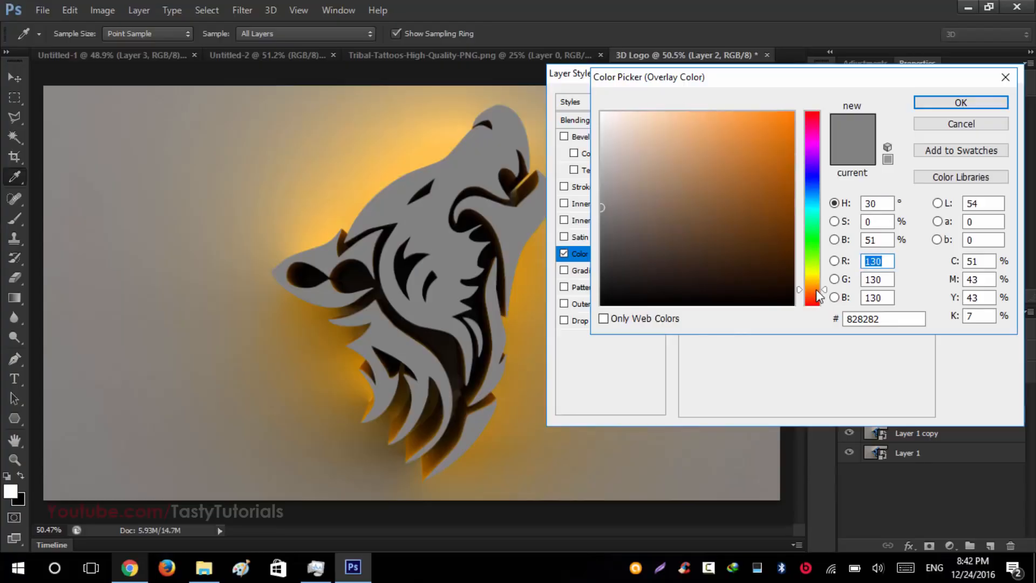
{"action": "left_click", "coordinate": [792, 116]}
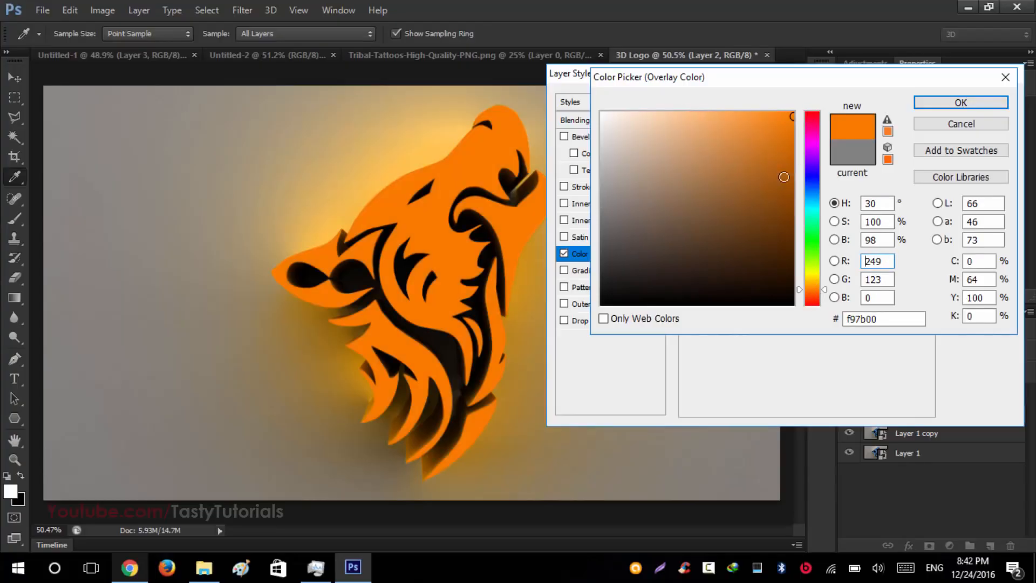
{"action": "left_click_drag", "start_coordinate": [828, 295], "coordinate": [825, 291]}
{"action": "key", "text": "Return"}
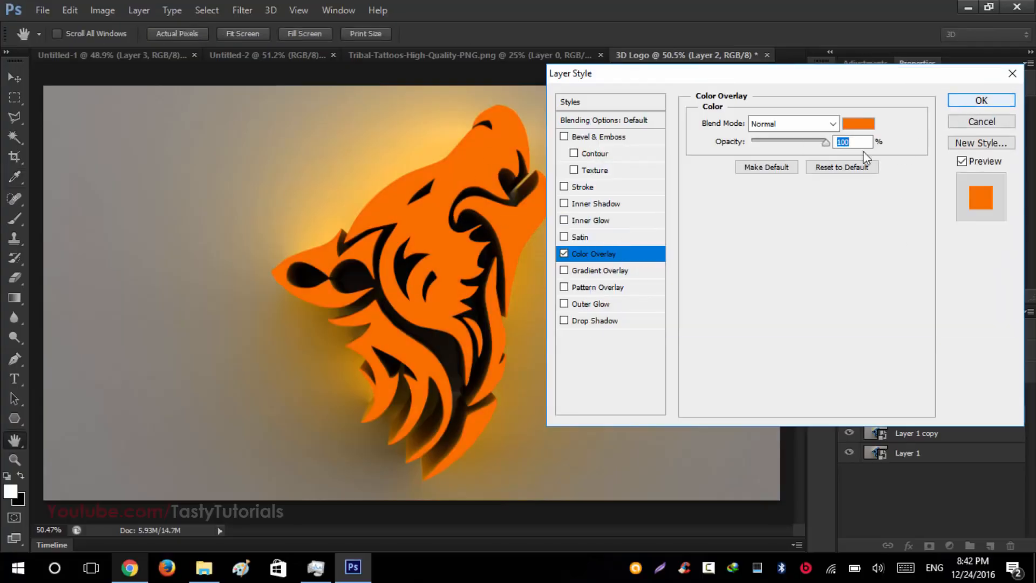
Add an Inner Shadow to Layer 2 in white (#ffffff) with Normal blend mode and 100% opacity
{"action": "left_click", "coordinate": [590, 205]}
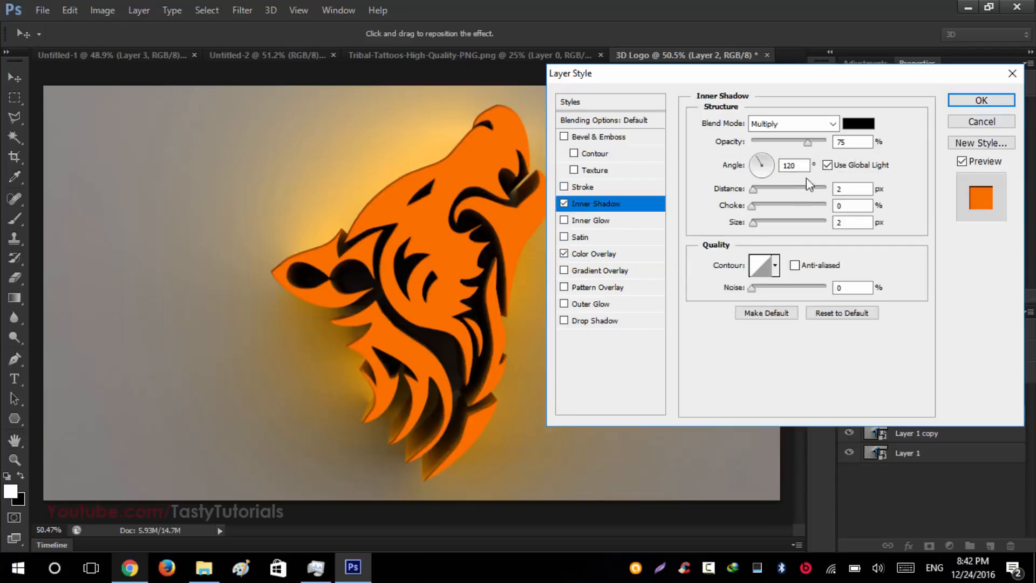
{"action": "left_click", "coordinate": [851, 129]}
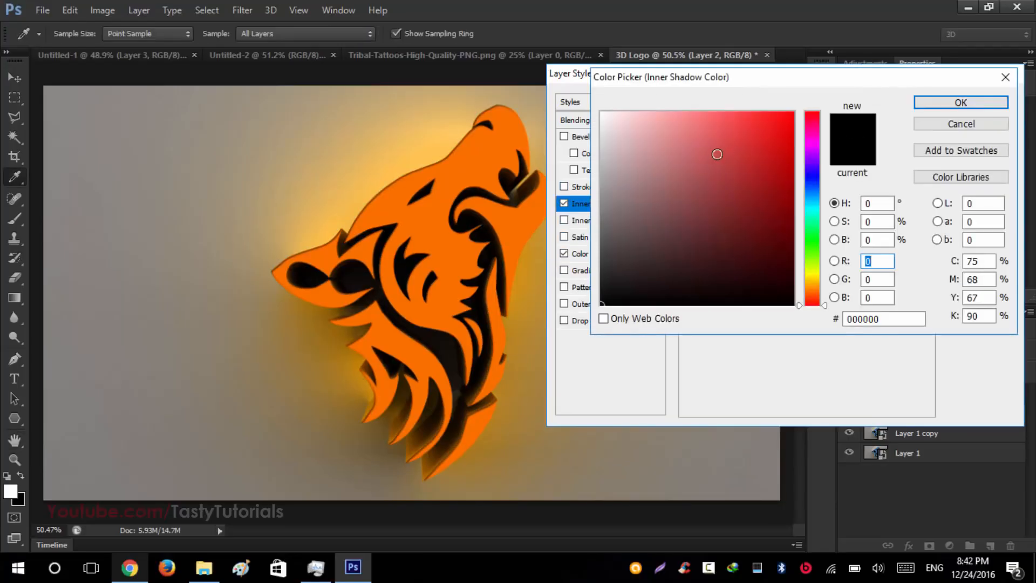
{"action": "left_click", "coordinate": [600, 113]}
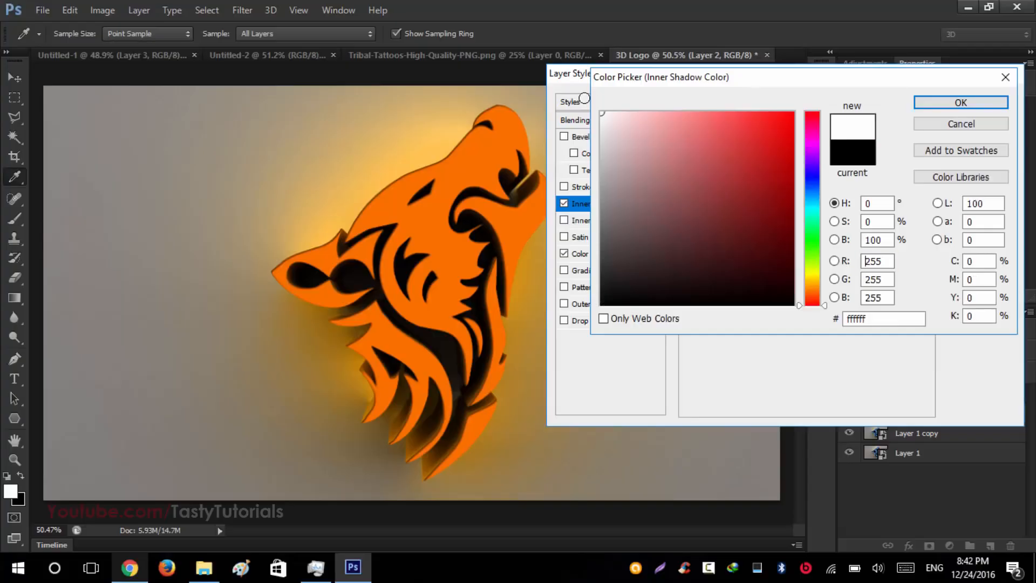
{"action": "left_click", "coordinate": [960, 103]}
{"action": "left_click", "coordinate": [788, 123]}
{"action": "left_click", "coordinate": [786, 142]}
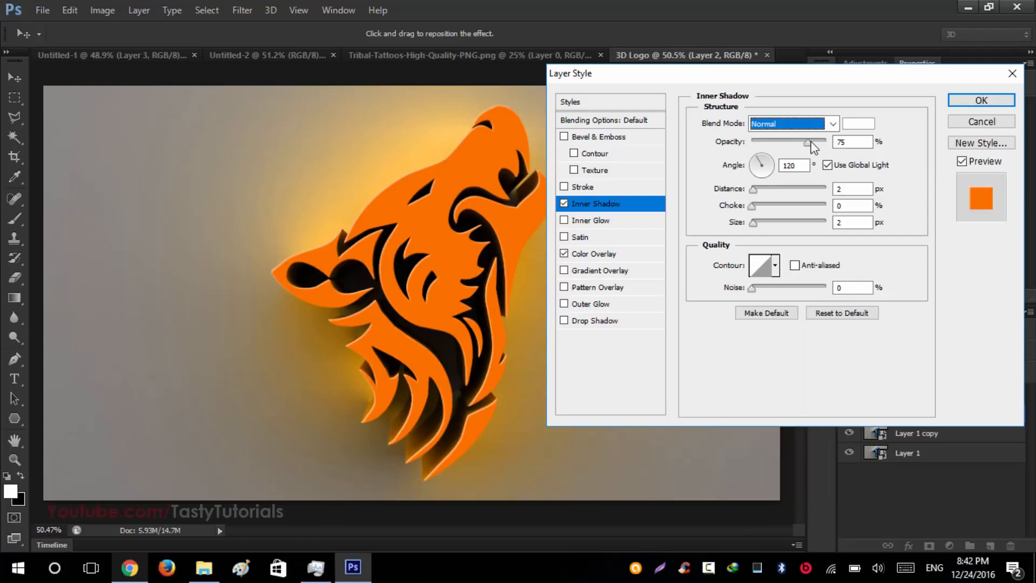
{"action": "left_click_drag", "start_coordinate": [812, 142], "coordinate": [862, 155]}
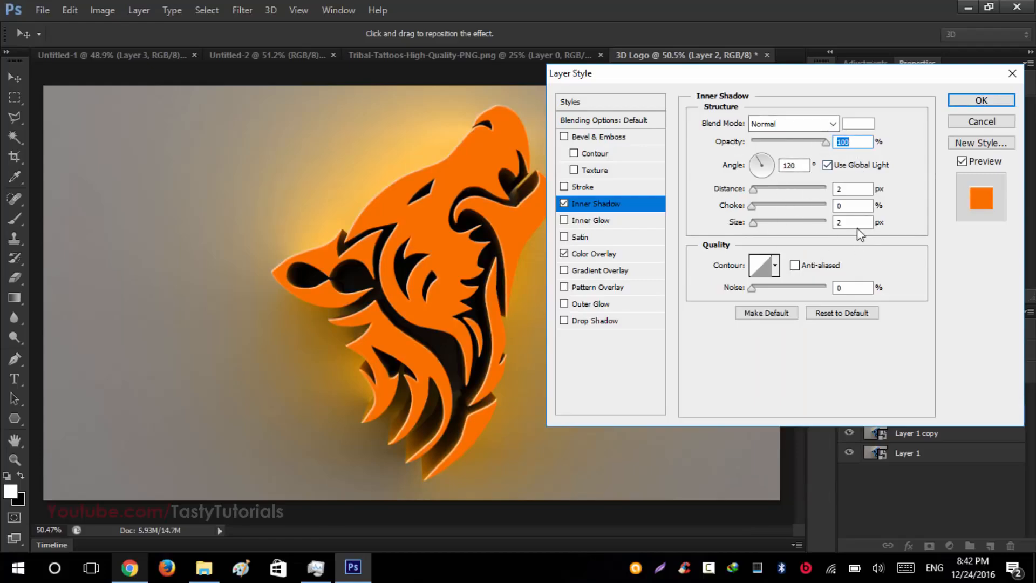
Set the inner shadow's size and distance to 3 px each
{"action": "key", "text": "Up"}
{"action": "left_click", "coordinate": [851, 191]}
{"action": "key", "text": "Up"}
{"action": "key", "text": "Up"}
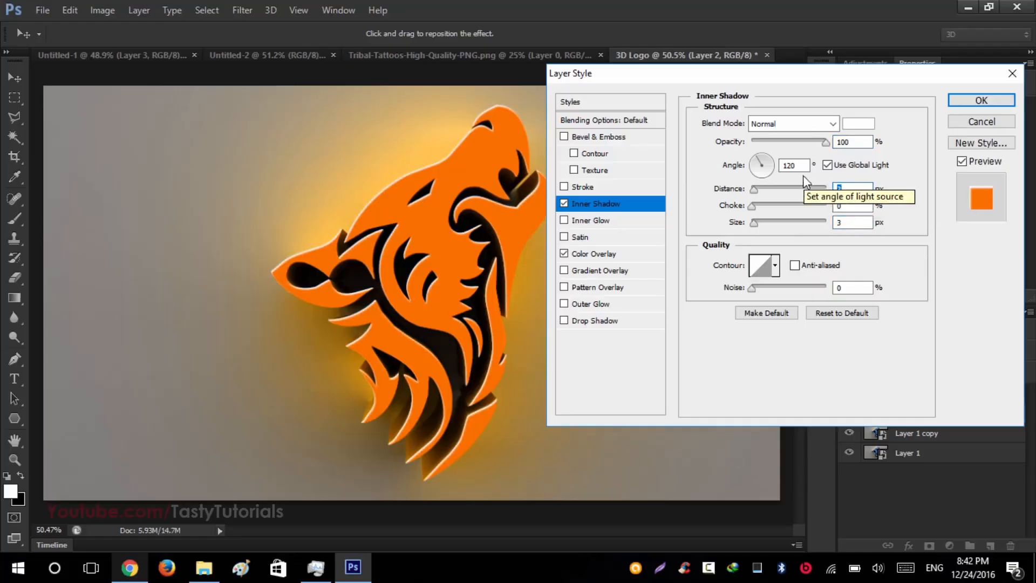
Switch the inner shadow's blend mode to Overlay, set its distance to 2 px, and apply the layer style
{"action": "left_click", "coordinate": [785, 124]}
{"action": "left_click", "coordinate": [778, 334]}
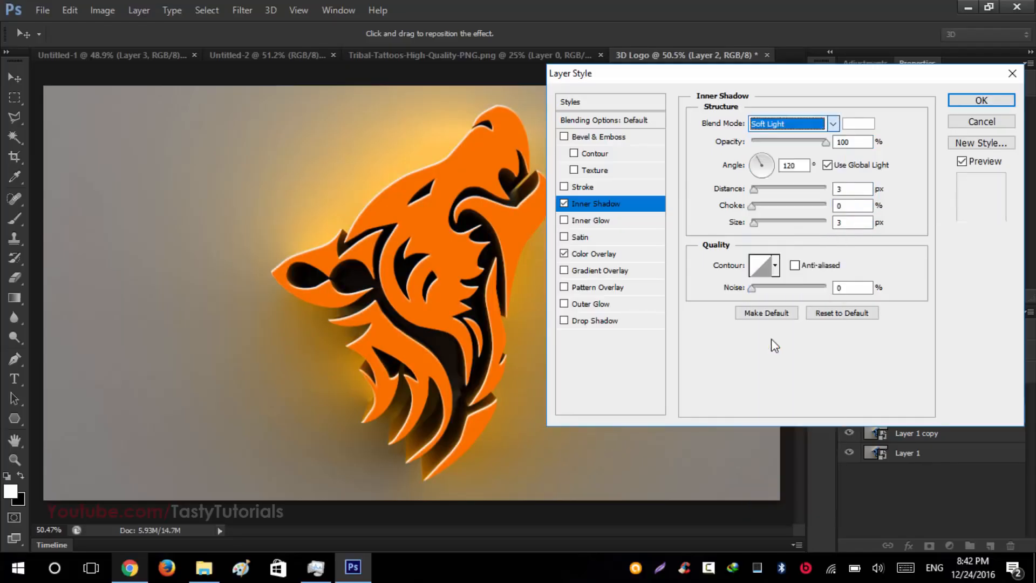
{"action": "key", "text": "Up"}
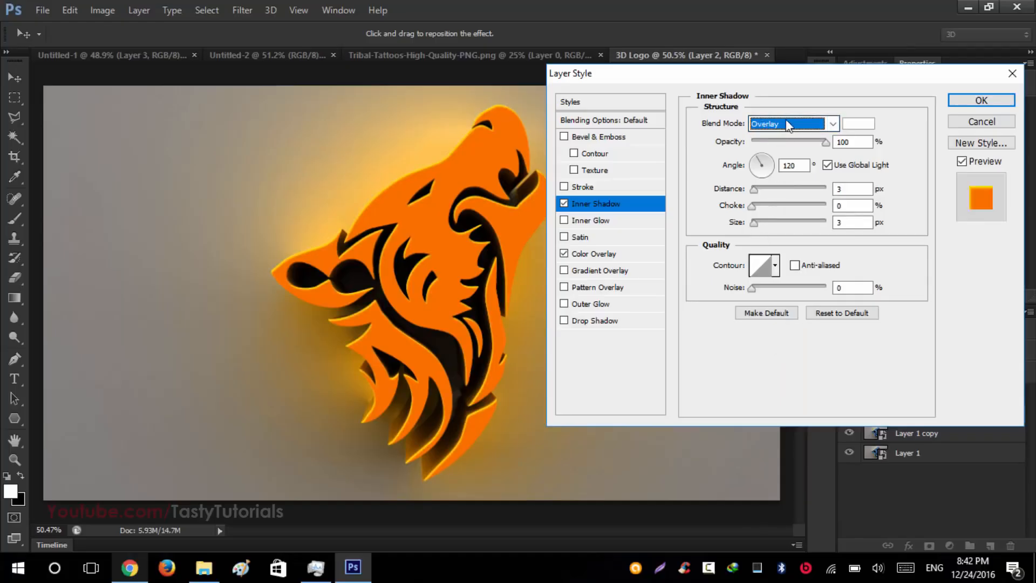
{"action": "left_click", "coordinate": [838, 188]}
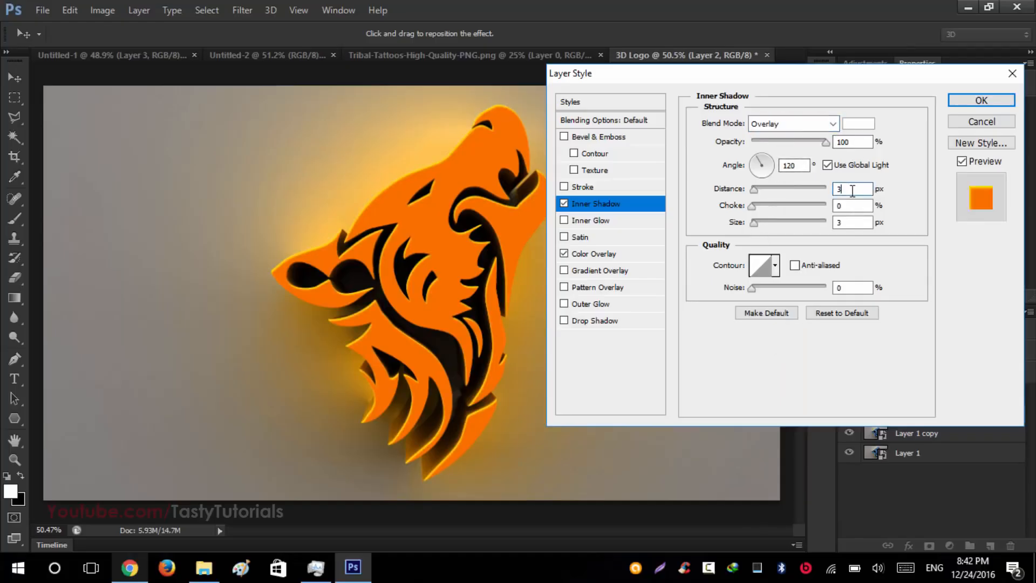
{"action": "type", "text": "2"}
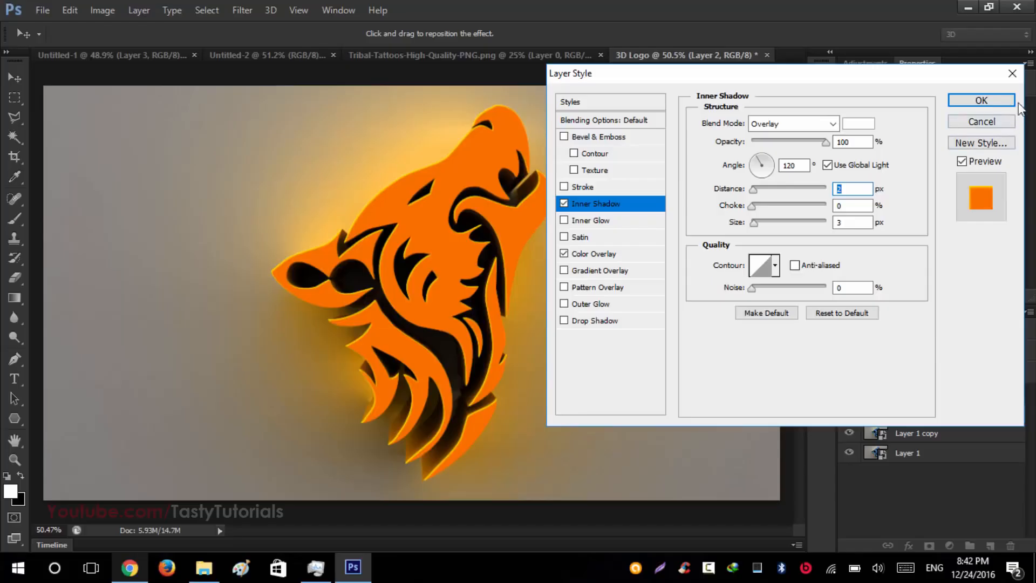
{"action": "key", "text": "Return"}
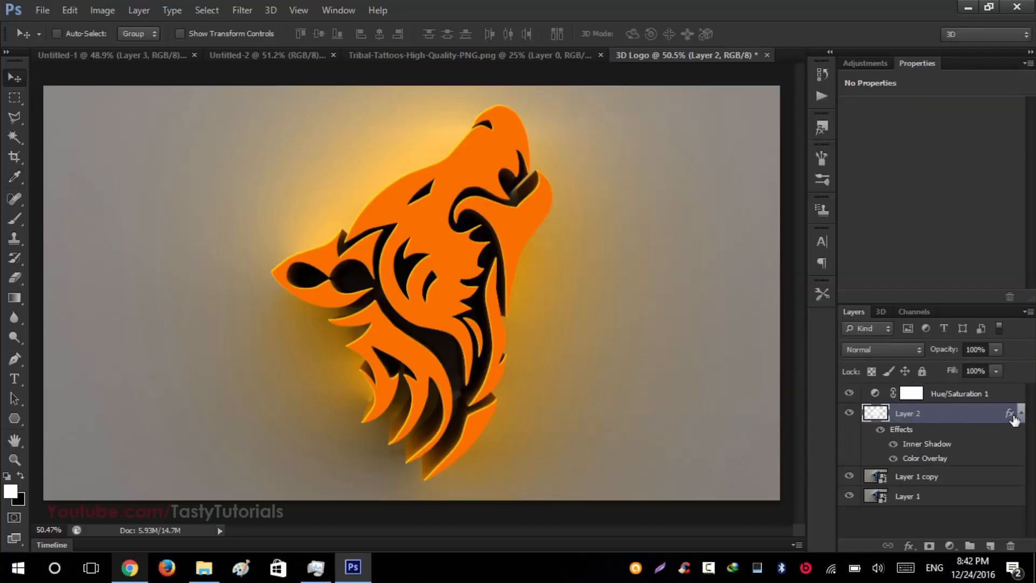
Move Layer 2 above the Hue/Saturation adjustment and add a Color Balance adjustment layer between them
{"action": "left_click", "coordinate": [1020, 413]}
{"action": "left_click_drag", "start_coordinate": [960, 416], "coordinate": [921, 381]}
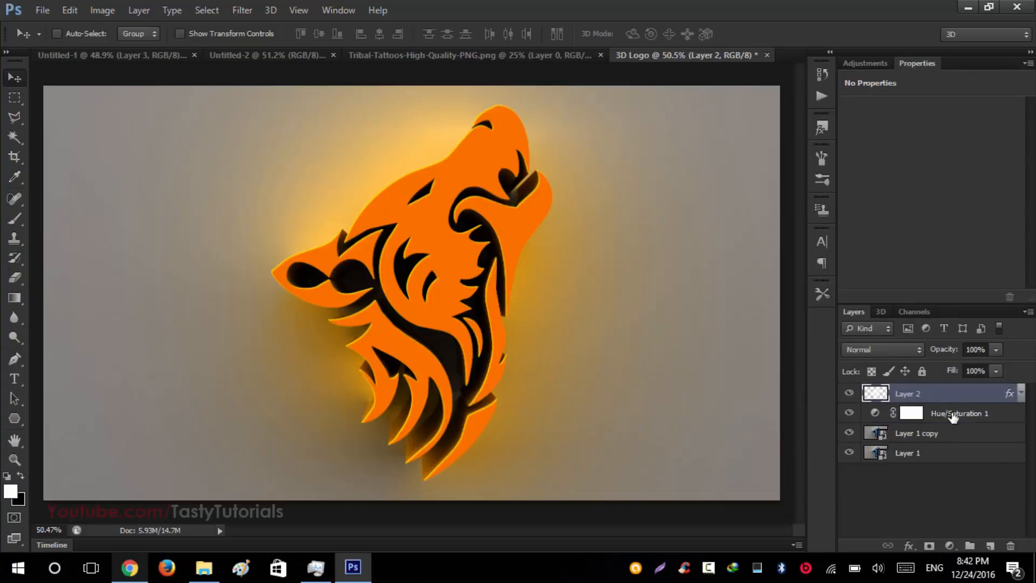
{"action": "left_click", "coordinate": [953, 415]}
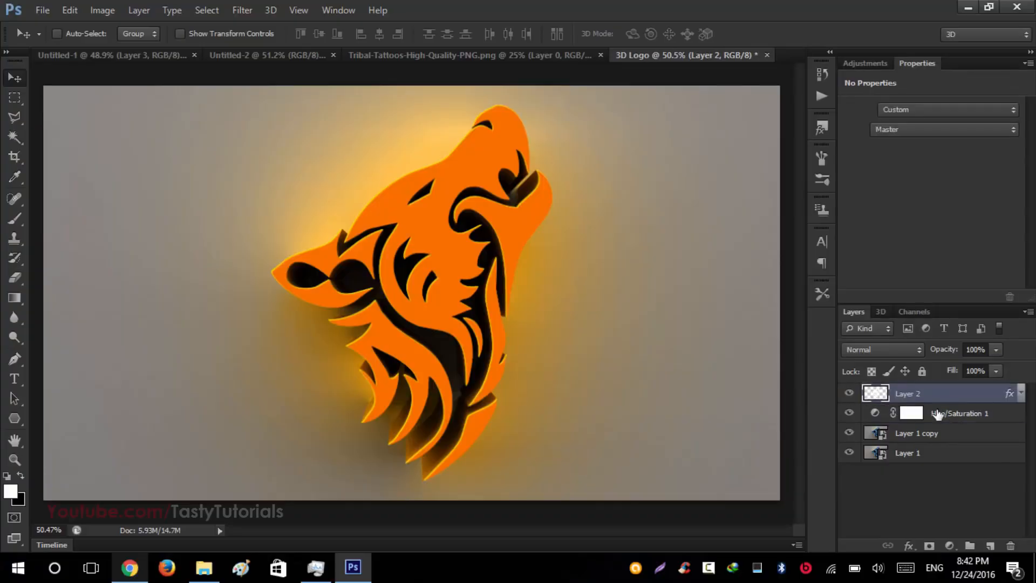
{"action": "left_click", "coordinate": [850, 61]}
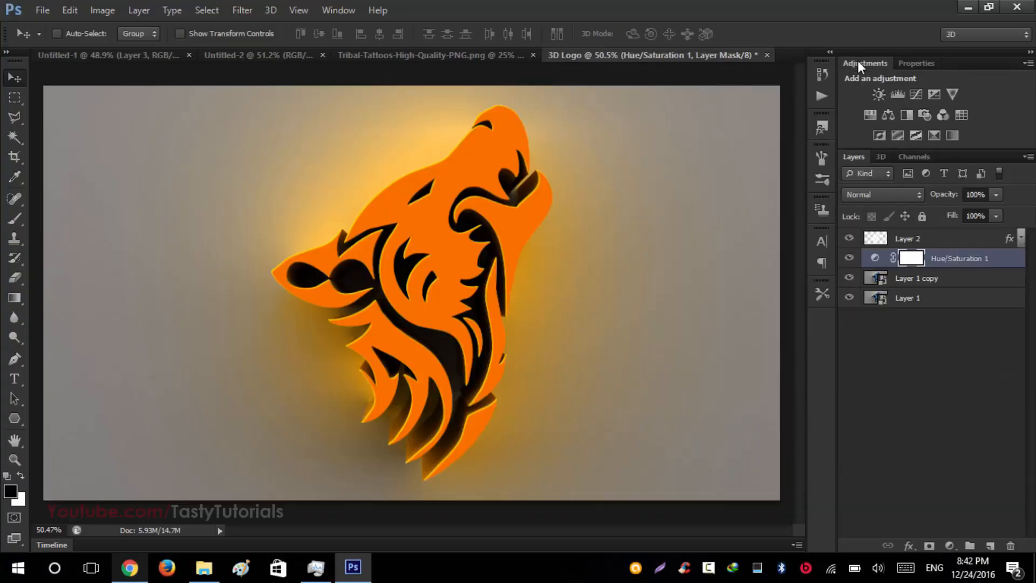
{"action": "left_click", "coordinate": [888, 115]}
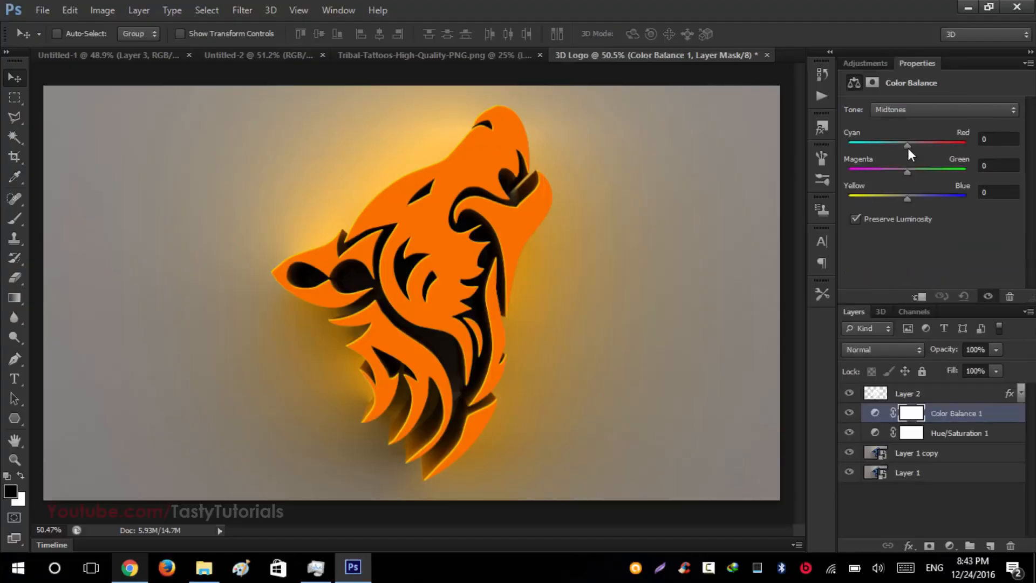
Try a warm midtone color balance with Cyan-Red at +78 and Yellow-Blue at -79
{"action": "left_click_drag", "start_coordinate": [908, 144], "coordinate": [954, 153]}
{"action": "left_click_drag", "start_coordinate": [907, 200], "coordinate": [859, 205]}
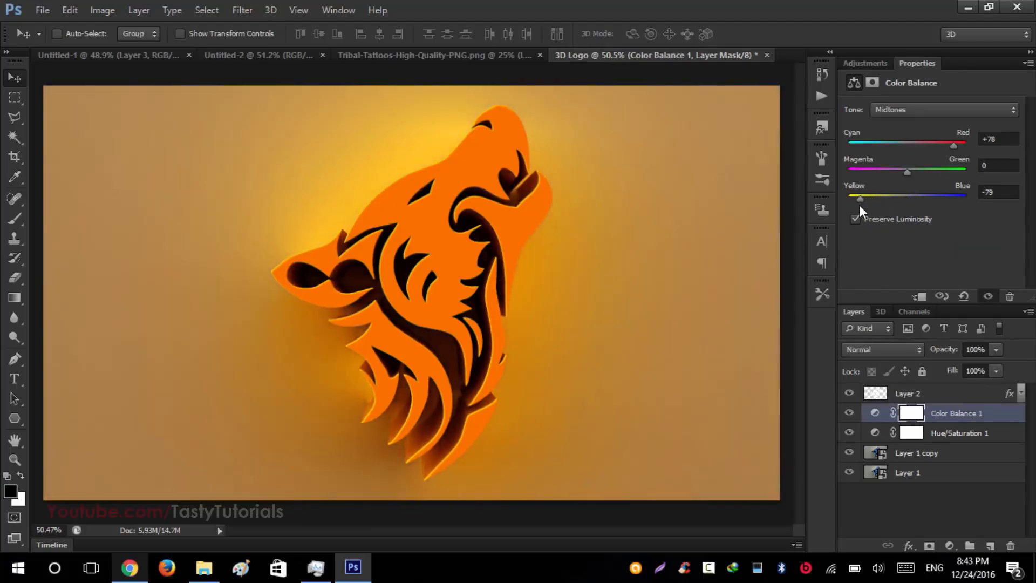
Shift the midtone color balance to cool blue with Cyan-Red at -96 and Yellow-Blue at +83
{"action": "scroll", "coordinate": [548, 237], "scroll_direction": "down", "scroll_amount": 1}
{"action": "left_click_drag", "start_coordinate": [951, 146], "coordinate": [852, 147]}
{"action": "left_click_drag", "start_coordinate": [860, 199], "coordinate": [956, 205]}
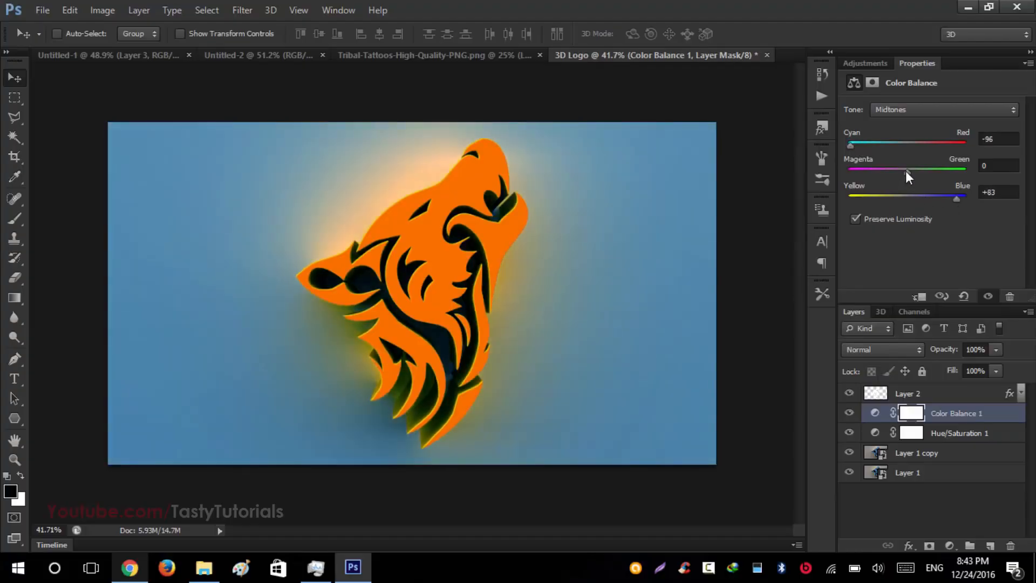
Set the midtone Magenta-Green balance to -94, and adjust Hue/Saturation 1 to Hue -4, Saturation +68 and Lightness 0
{"action": "left_click_drag", "start_coordinate": [904, 171], "coordinate": [853, 181]}
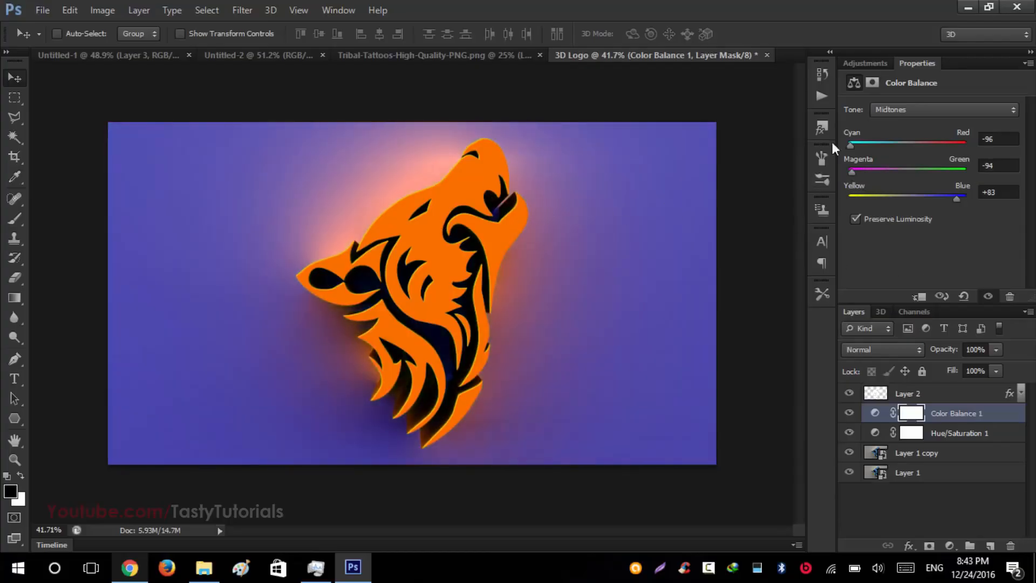
{"action": "left_click", "coordinate": [881, 432]}
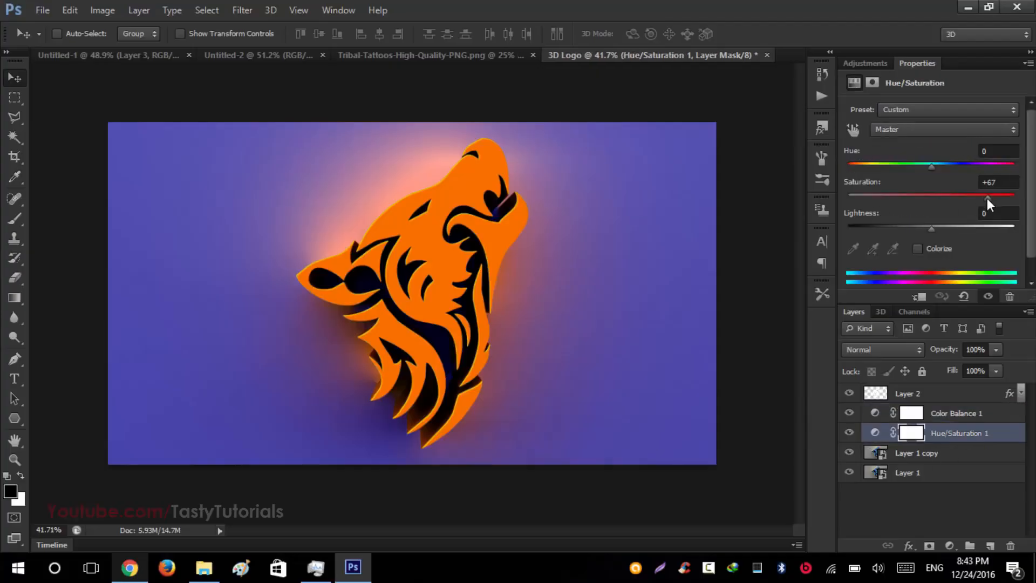
{"action": "left_click_drag", "start_coordinate": [1003, 199], "coordinate": [985, 202]}
{"action": "left_click_drag", "start_coordinate": [930, 165], "coordinate": [929, 167]}
{"action": "left_click_drag", "start_coordinate": [930, 228], "coordinate": [933, 228]}
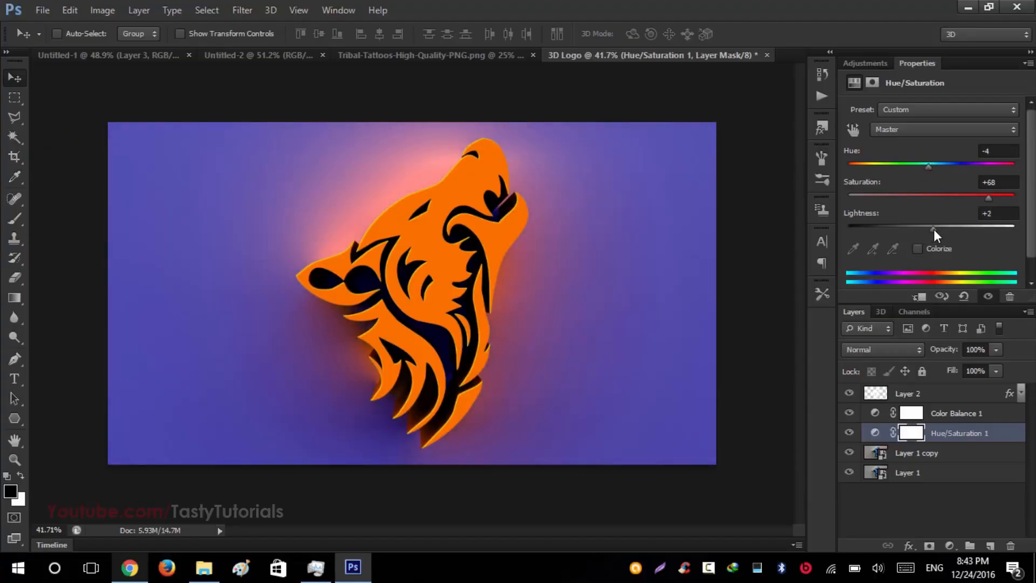
{"action": "left_click", "coordinate": [990, 213]}
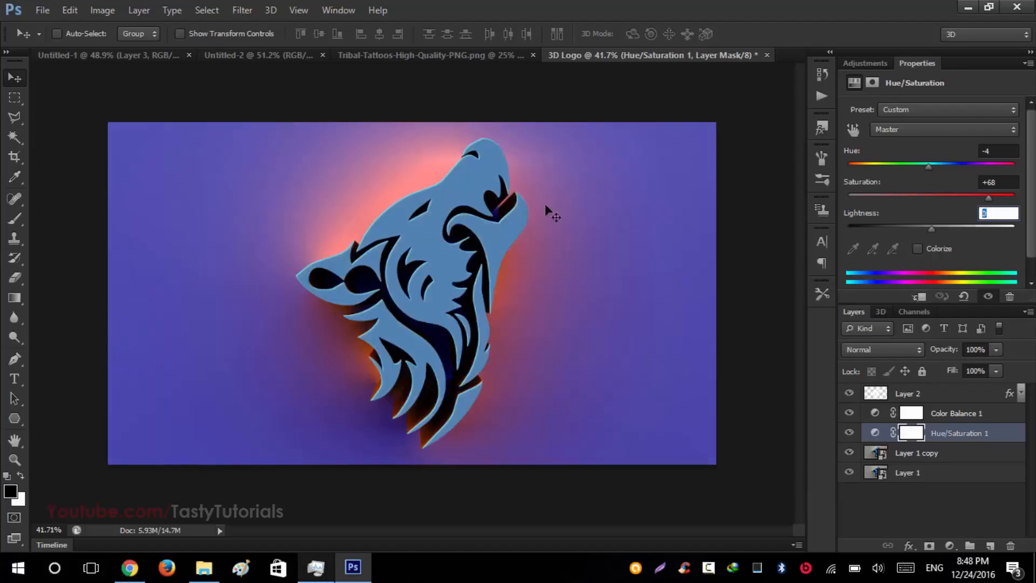
Add a Curves adjustment layer above Hue/Saturation 1 with a shadow point and a highlight point, and compare the artwork with Layer 2 hidden
{"action": "left_click", "coordinate": [874, 66]}
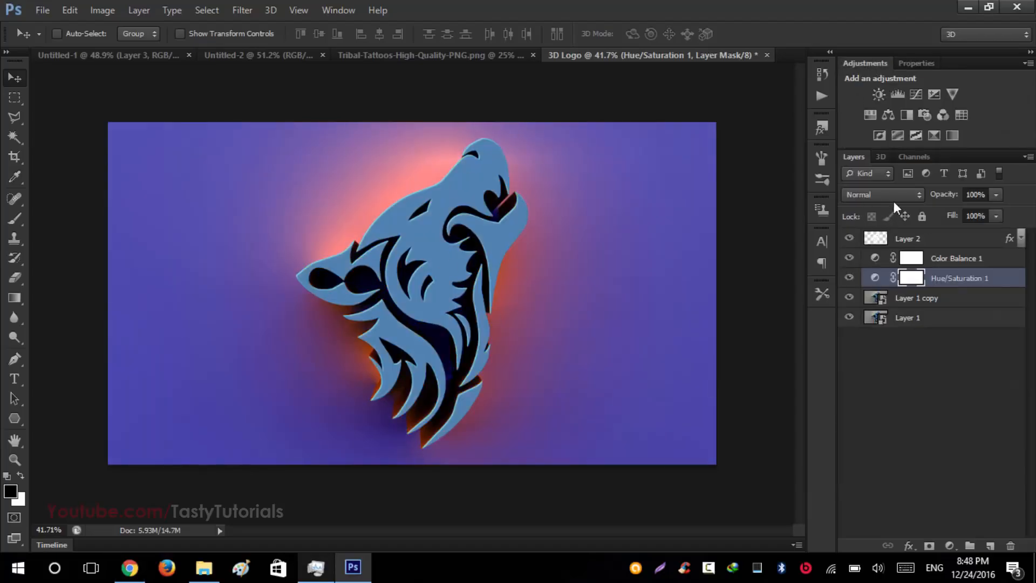
{"action": "left_click", "coordinate": [915, 95]}
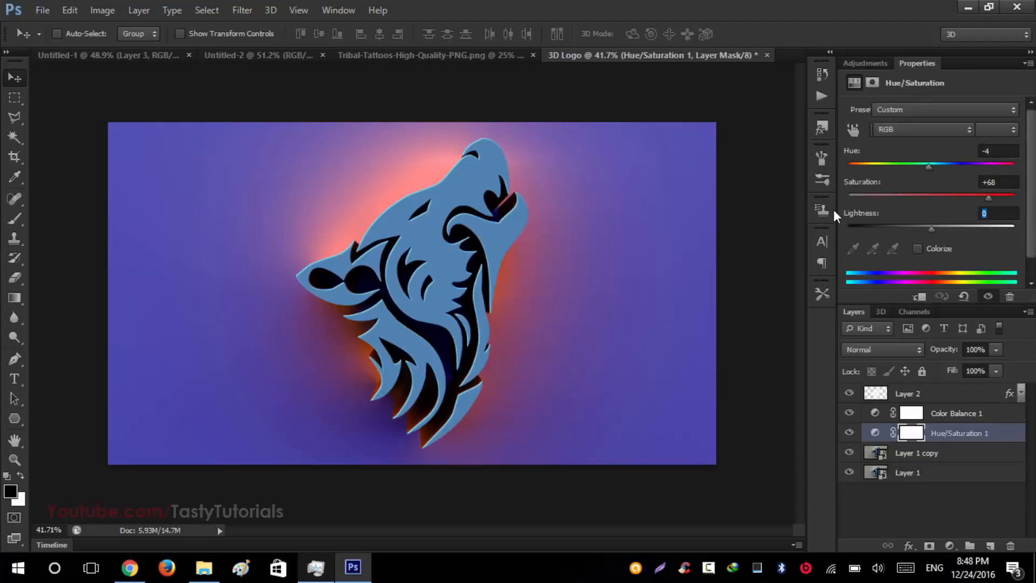
{"action": "left_click_drag", "start_coordinate": [929, 230], "coordinate": [928, 233]}
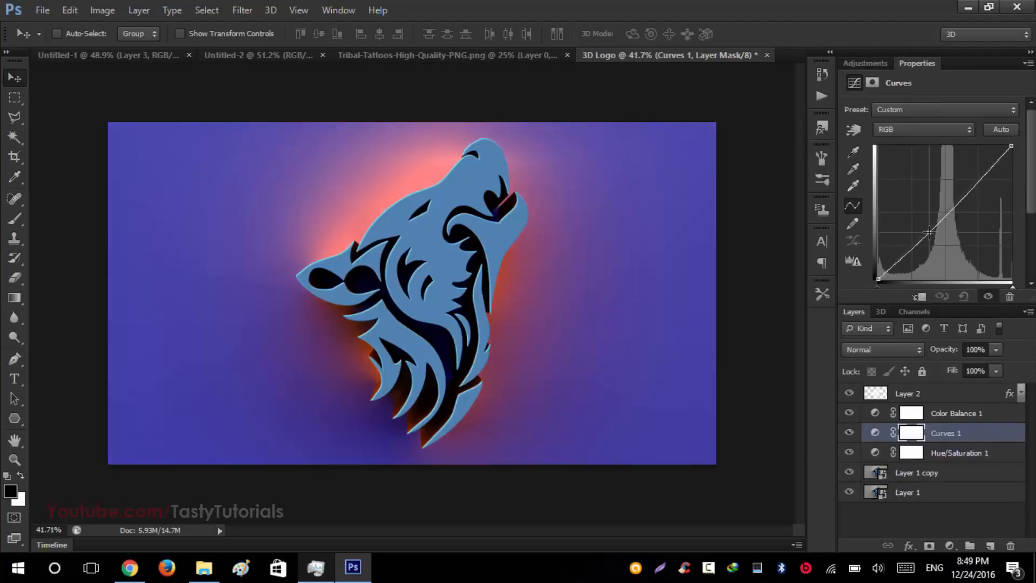
{"action": "left_click_drag", "start_coordinate": [983, 177], "coordinate": [980, 177]}
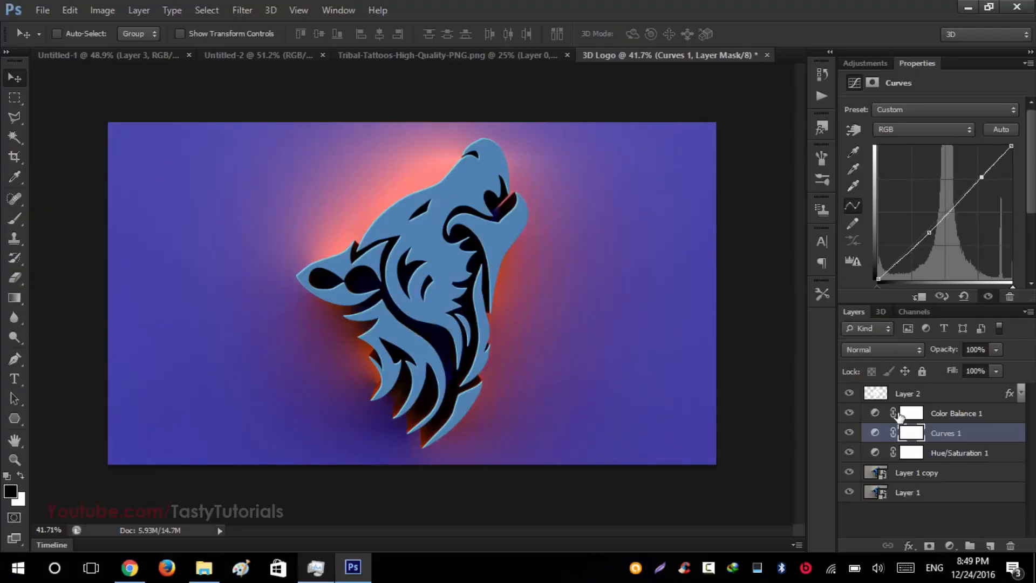
{"action": "left_click", "coordinate": [850, 393]}
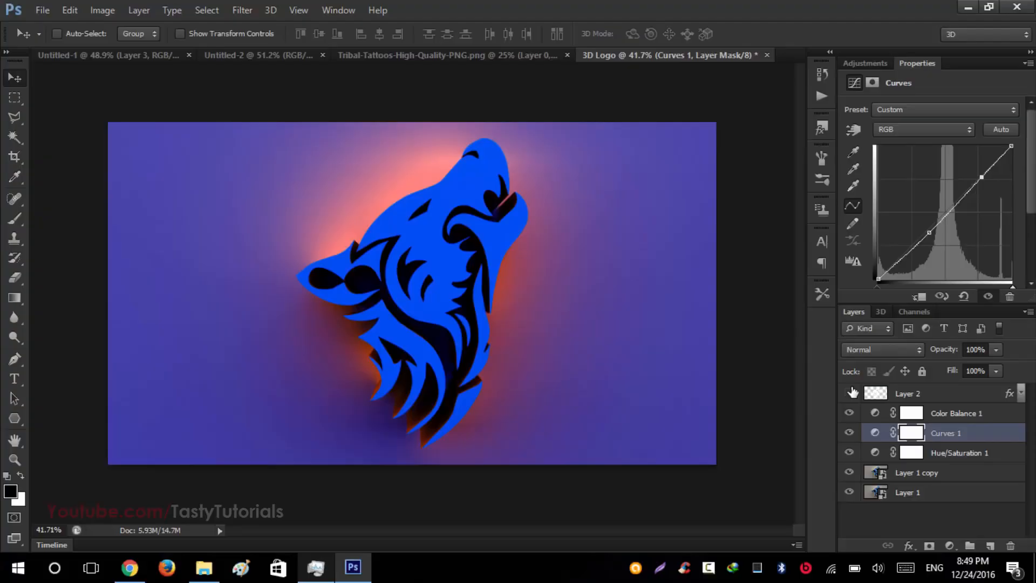
{"action": "left_click", "coordinate": [852, 393]}
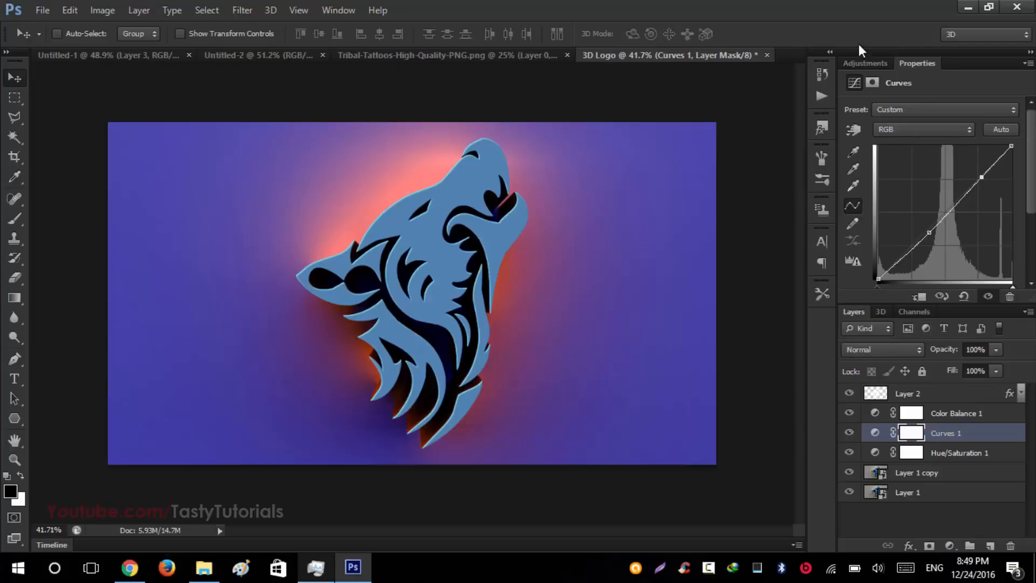
Add a Selective Color adjustment layer above Curves 1 and set its Blacks to Cyan -17%, Magenta +10% and Yellow +3%
{"action": "left_click", "coordinate": [863, 63]}
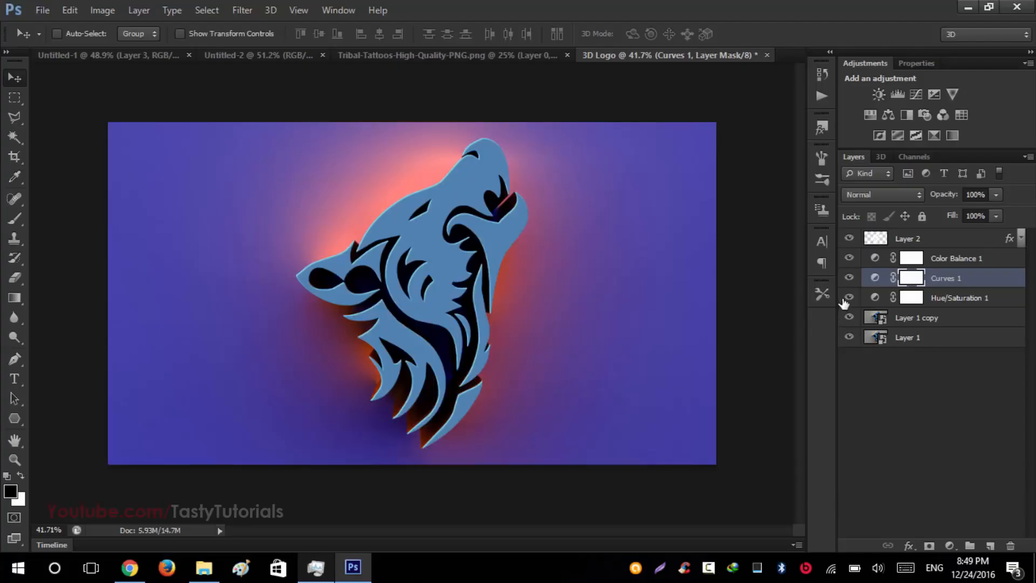
{"action": "left_click", "coordinate": [949, 545]}
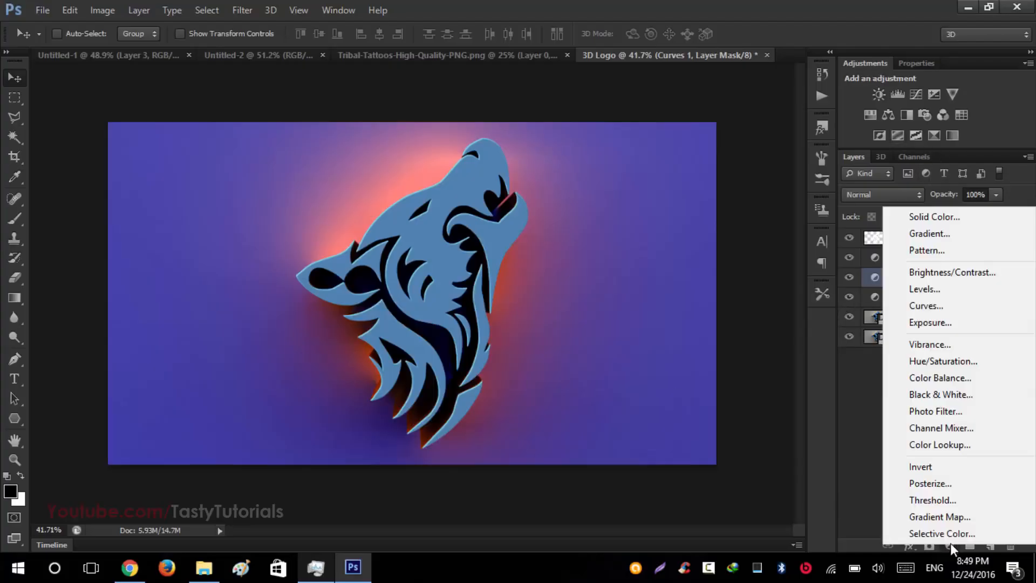
{"action": "left_click", "coordinate": [931, 534]}
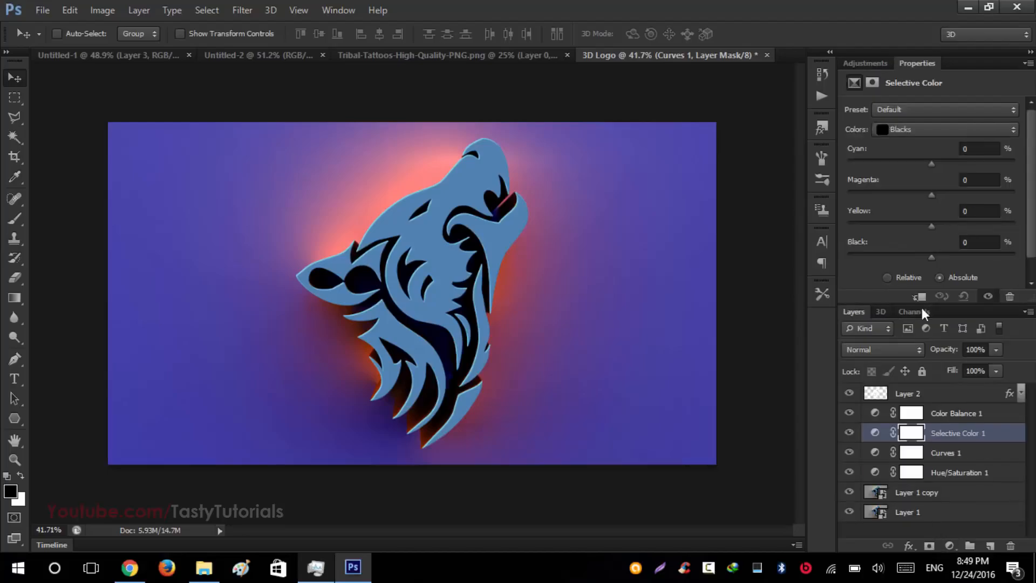
{"action": "left_click", "coordinate": [895, 131]}
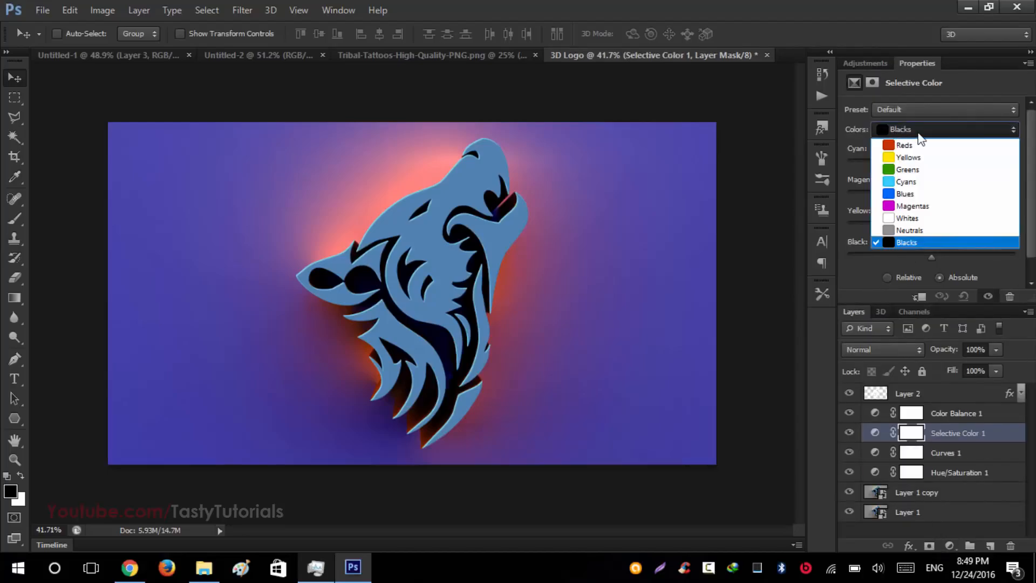
{"action": "left_click", "coordinate": [902, 244]}
{"action": "left_click_drag", "start_coordinate": [931, 165], "coordinate": [933, 226]}
{"action": "key", "text": "ctrl+alt+z"}
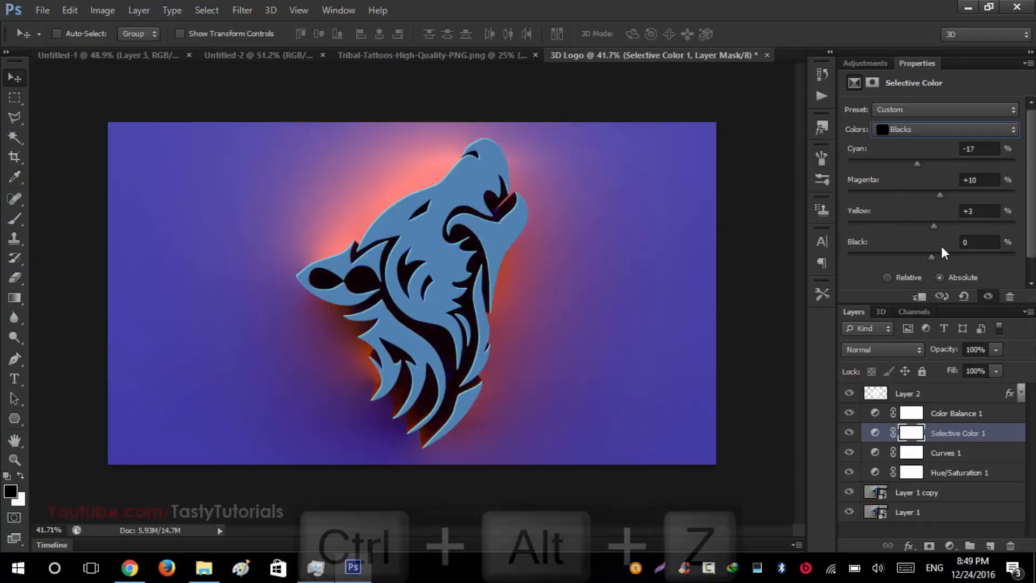
Reset Magenta and Yellow to 0% for the Blacks in Selective Color 1 and increase their Black amount
{"action": "left_click", "coordinate": [959, 179]}
{"action": "double_click", "coordinate": [960, 179]}
{"action": "type", "text": "0"}
{"action": "double_click", "coordinate": [962, 211]}
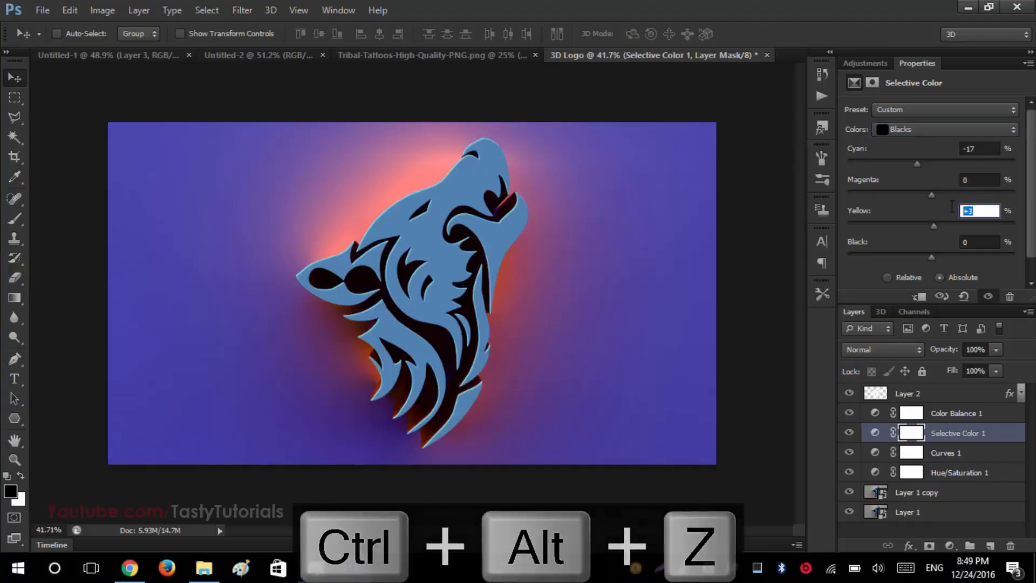
{"action": "type", "text": "0"}
{"action": "left_click_drag", "start_coordinate": [931, 252], "coordinate": [940, 258]}
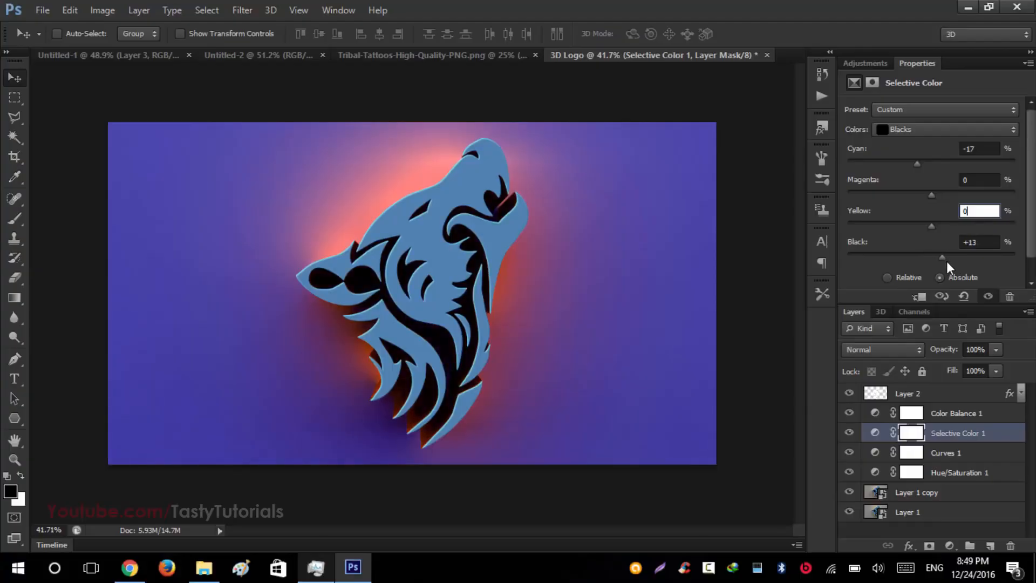
{"action": "left_click_drag", "start_coordinate": [953, 263], "coordinate": [953, 263]}
{"action": "mouse_move", "coordinate": [979, 264]}
{"action": "left_mouse_down"}
{"action": "mouse_move", "coordinate": [931, 264]}
{"action": "mouse_move", "coordinate": [963, 268]}
{"action": "left_mouse_up"}
Paint black over the wolf on the Selective Color 1 mask with a 200 px soft brush, and compare with the adjustment hidden
{"action": "left_click", "coordinate": [911, 437]}
{"action": "left_click", "coordinate": [911, 437]}
{"action": "key", "text": "b"}
{"action": "left_click", "coordinate": [420, 335]}
{"action": "key", "text": "bracketright"}
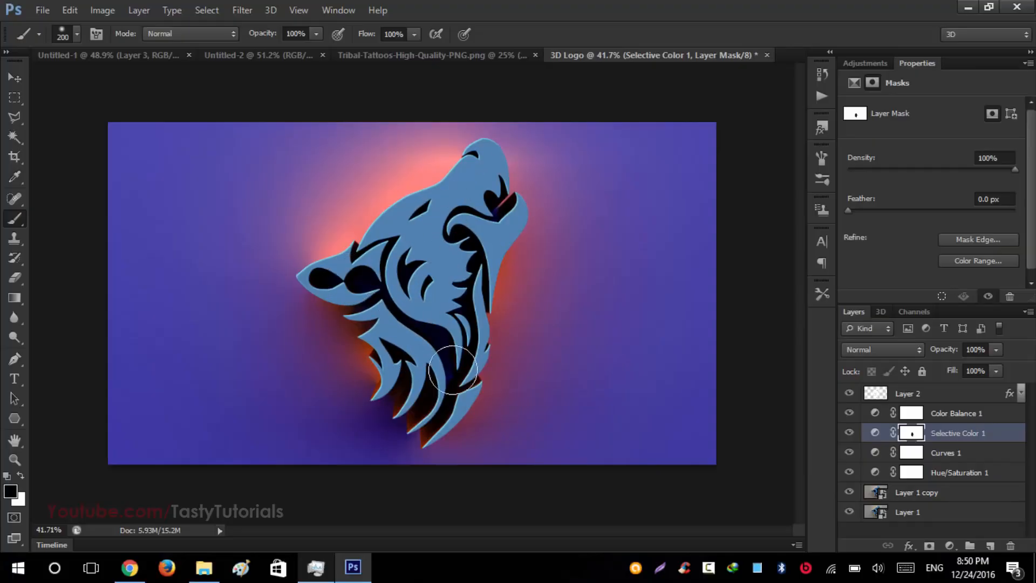
{"action": "left_click_drag", "start_coordinate": [402, 347], "coordinate": [441, 265]}
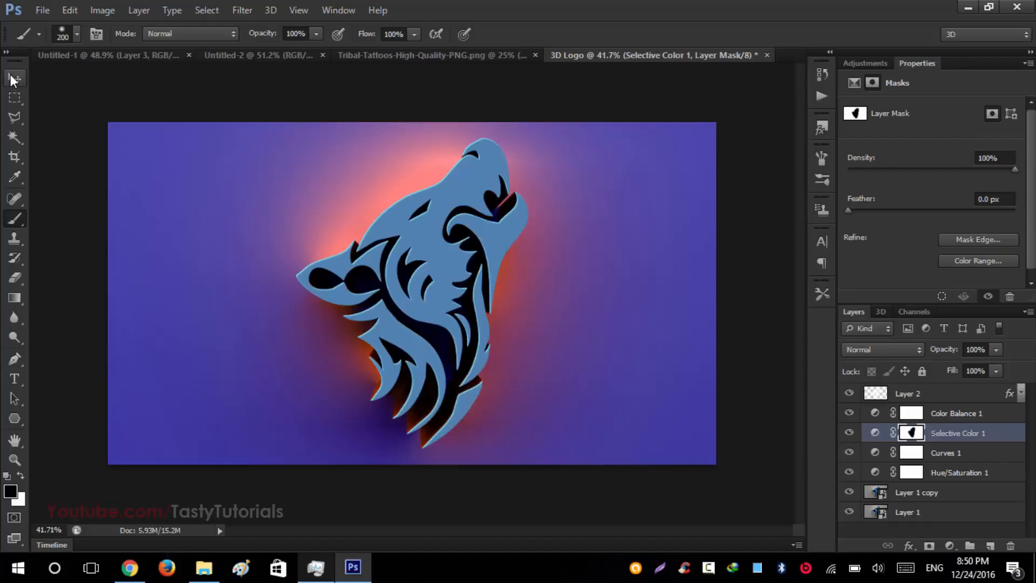
{"action": "left_click", "coordinate": [15, 78]}
{"action": "left_click", "coordinate": [846, 432]}
{"action": "left_click", "coordinate": [845, 432]}
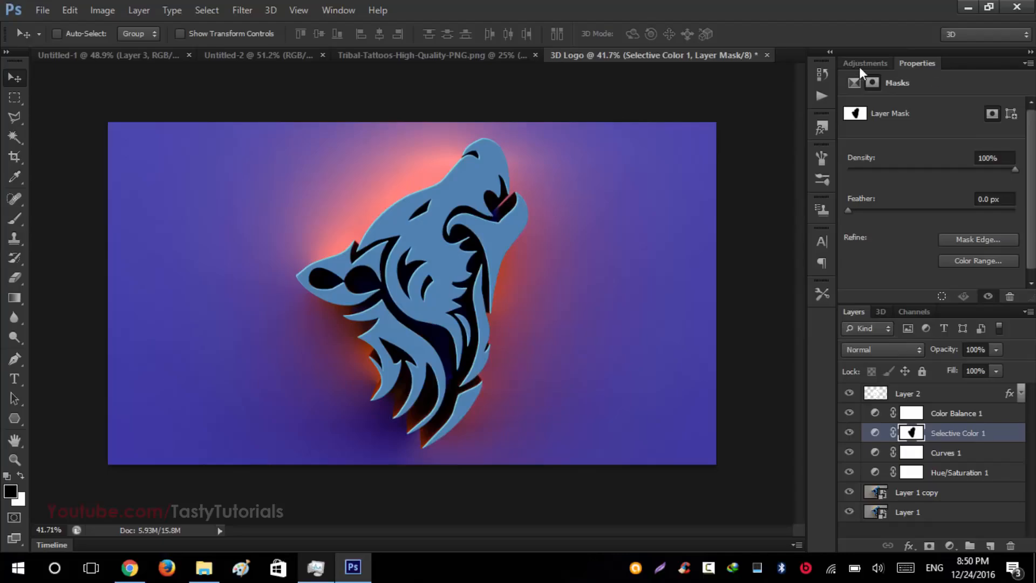
Open Layer 2's Color Overlay for recoloring, try brighter blues and sample the background's purple-blue #4646ad
{"action": "double_click", "coordinate": [904, 67]}
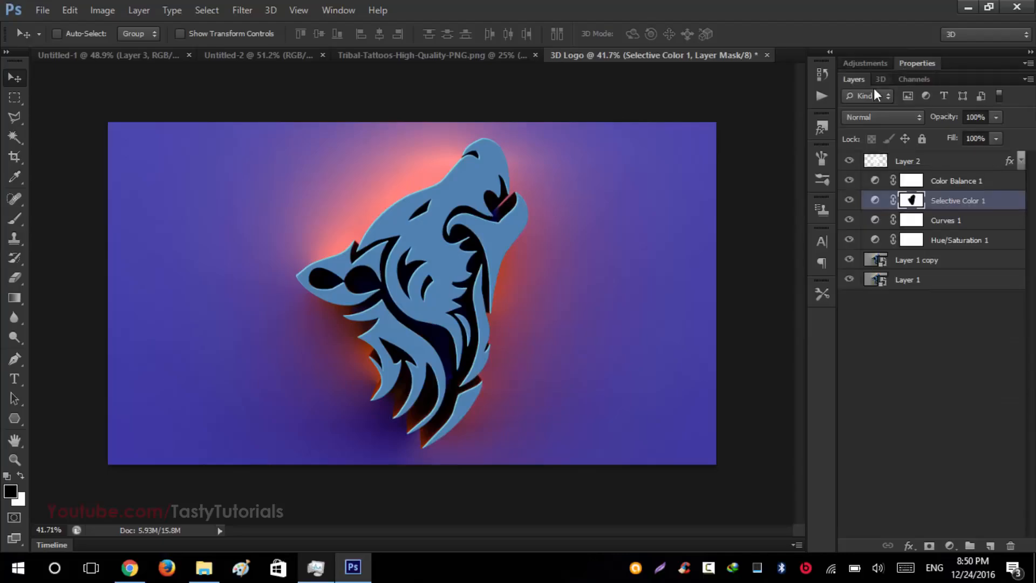
{"action": "left_click", "coordinate": [1022, 167]}
{"action": "left_click", "coordinate": [1021, 163]}
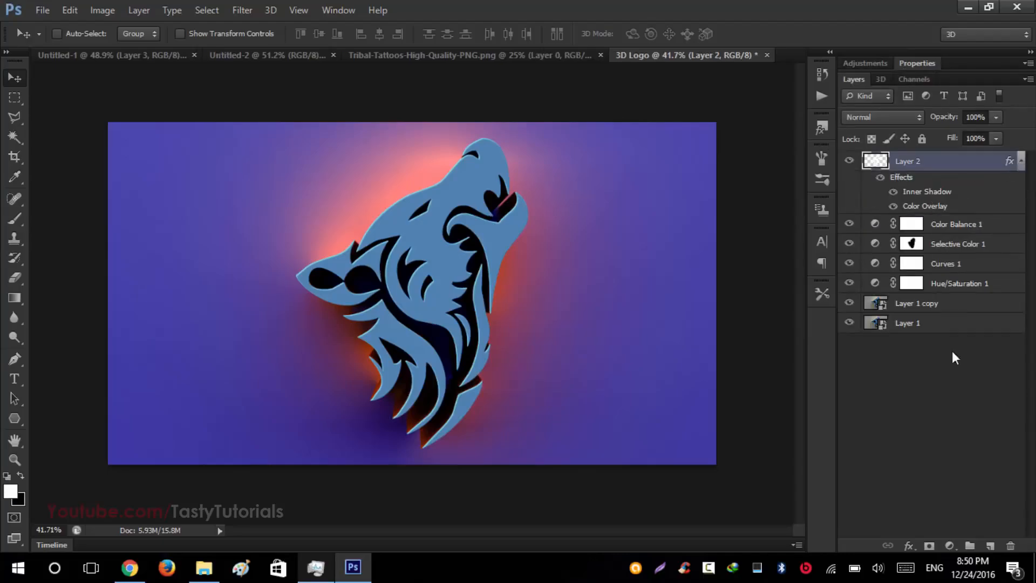
{"action": "double_click", "coordinate": [933, 207]}
{"action": "left_click_drag", "start_coordinate": [734, 78], "coordinate": [750, 75]}
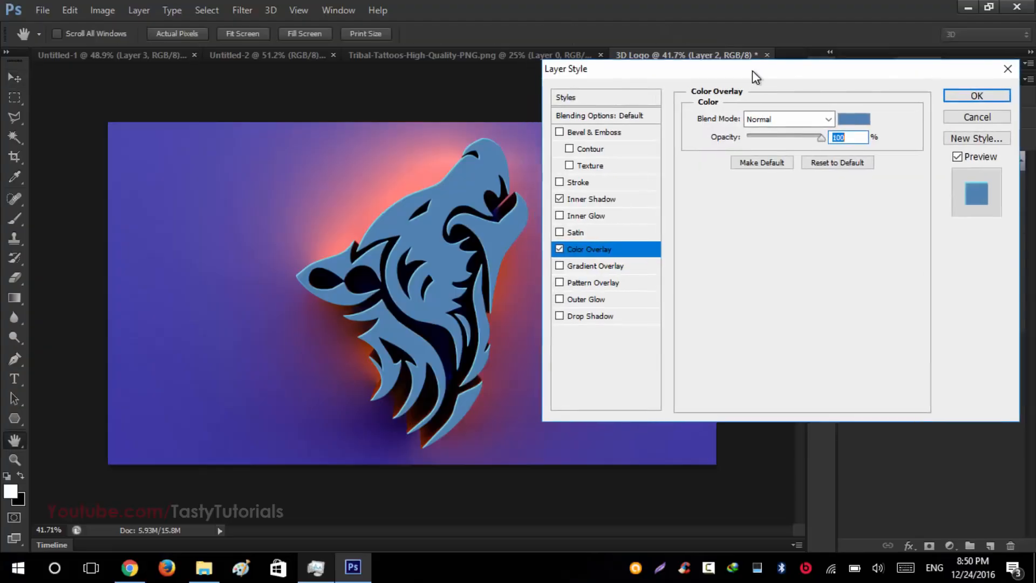
{"action": "left_click", "coordinate": [854, 123]}
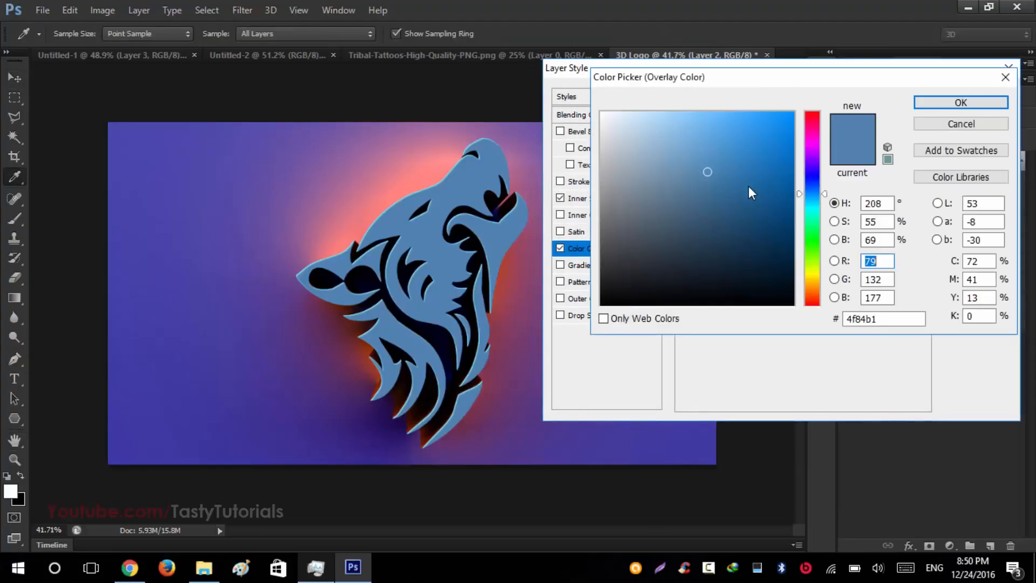
{"action": "left_click", "coordinate": [780, 161]}
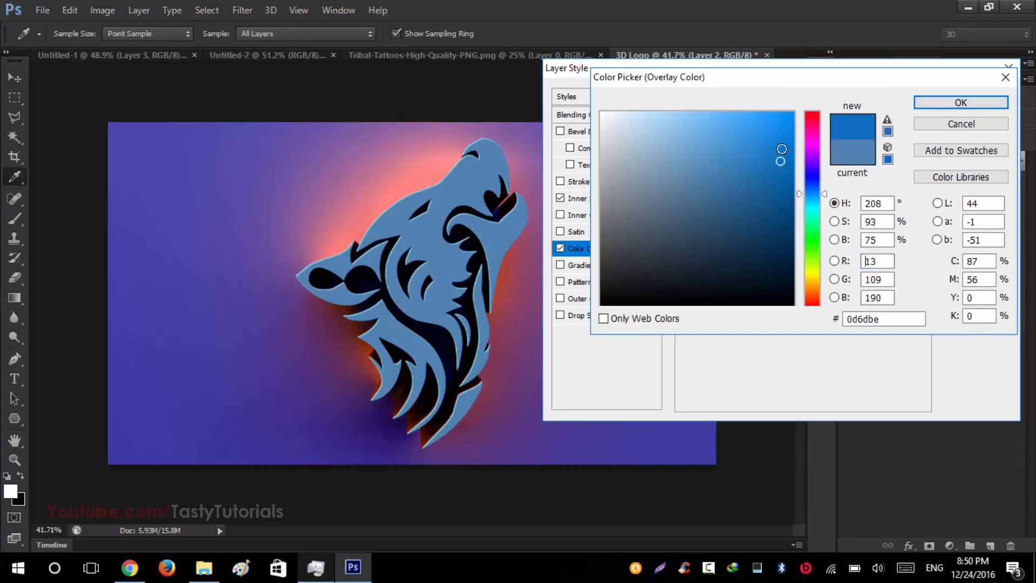
{"action": "left_click", "coordinate": [754, 155]}
{"action": "left_click", "coordinate": [200, 173]}
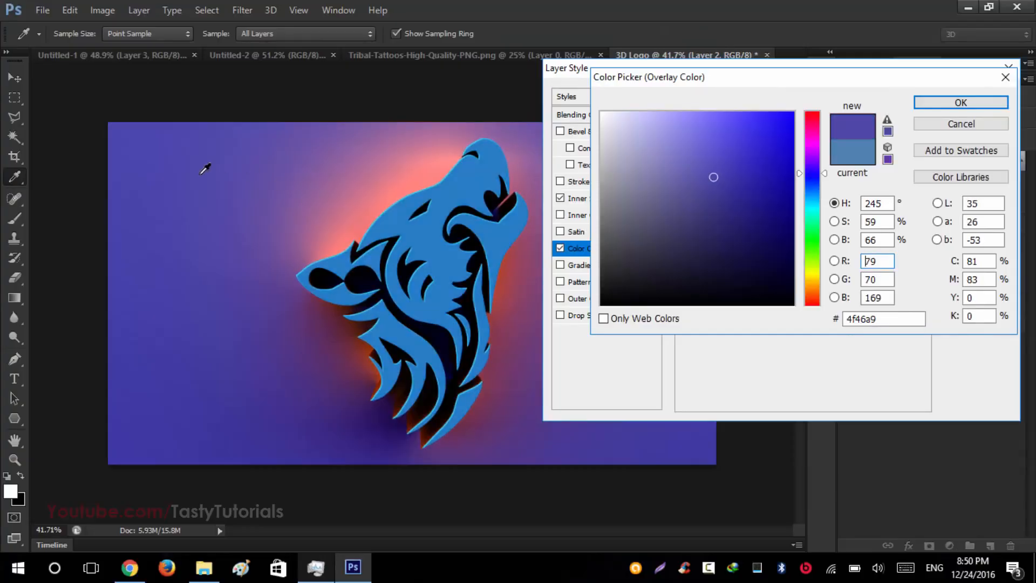
{"action": "left_click", "coordinate": [161, 166]}
{"action": "left_click", "coordinate": [118, 146]}
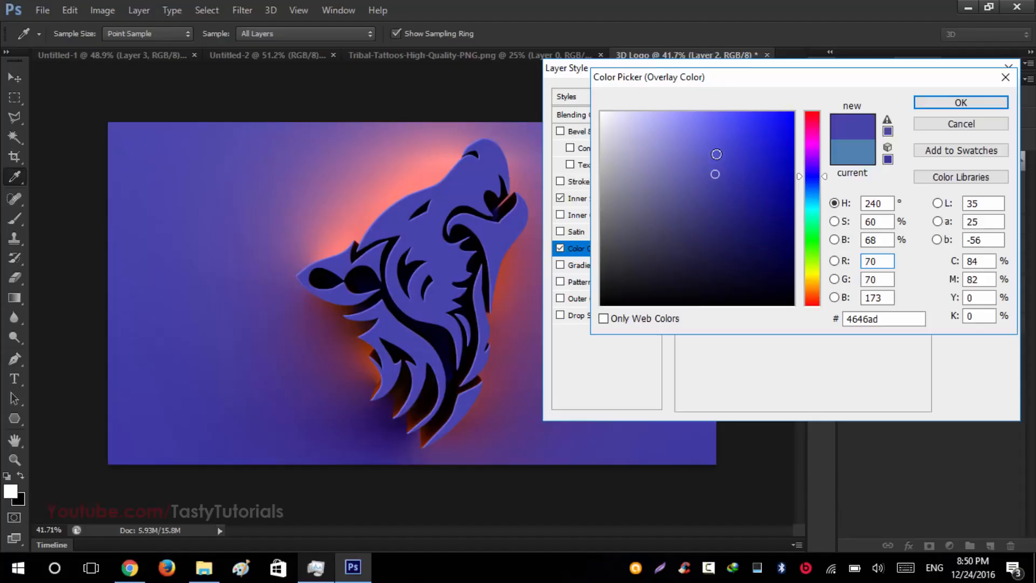
Try several blue shades for the overlay and settle on the lighter purple-blue #5050c2
{"action": "left_click", "coordinate": [742, 168]}
{"action": "left_click", "coordinate": [751, 163]}
{"action": "left_click", "coordinate": [735, 174]}
{"action": "left_click", "coordinate": [749, 139]}
{"action": "left_click", "coordinate": [780, 130]}
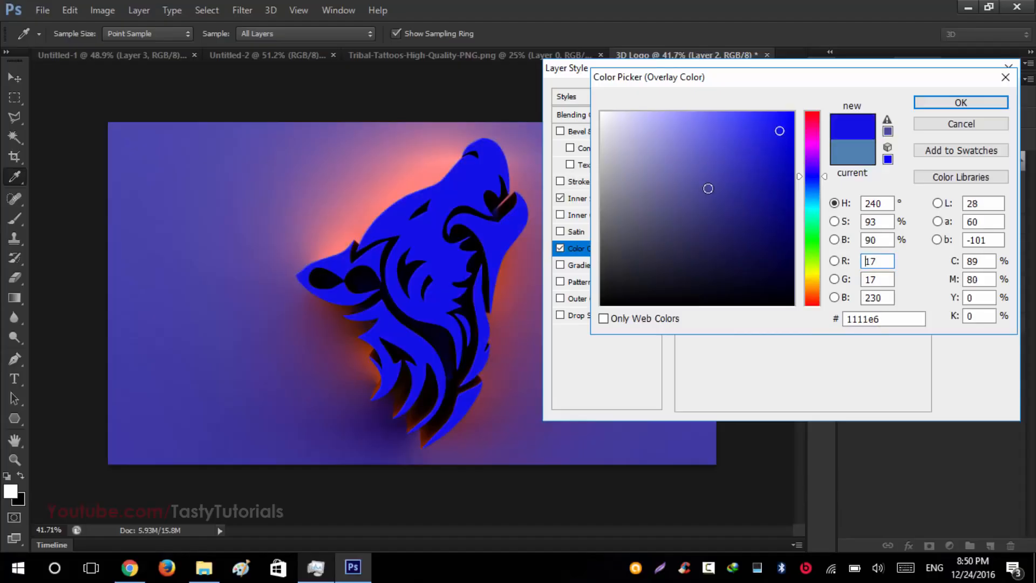
{"action": "left_click", "coordinate": [708, 184]}
{"action": "left_click", "coordinate": [714, 158]}
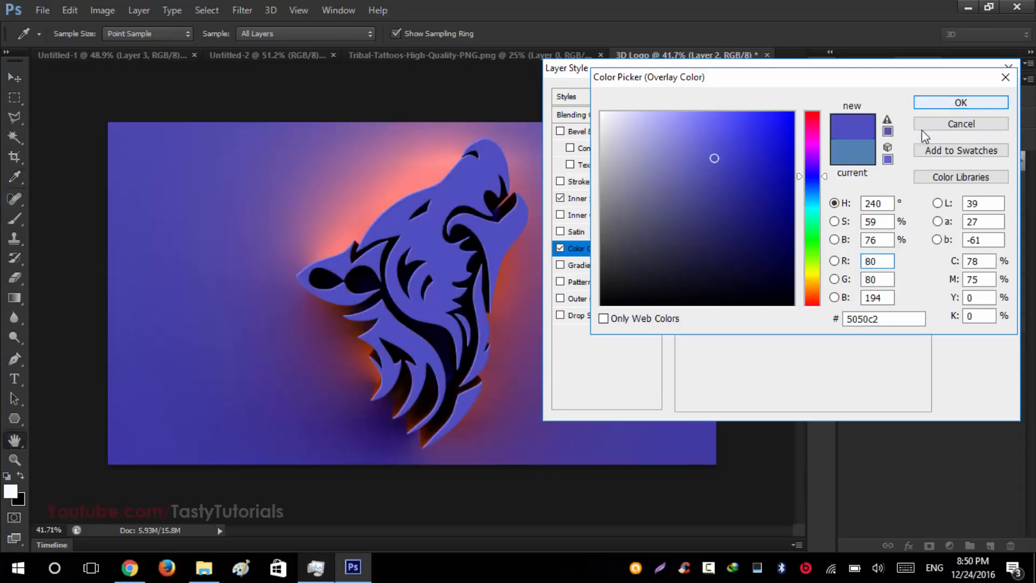
{"action": "left_click", "coordinate": [960, 102]}
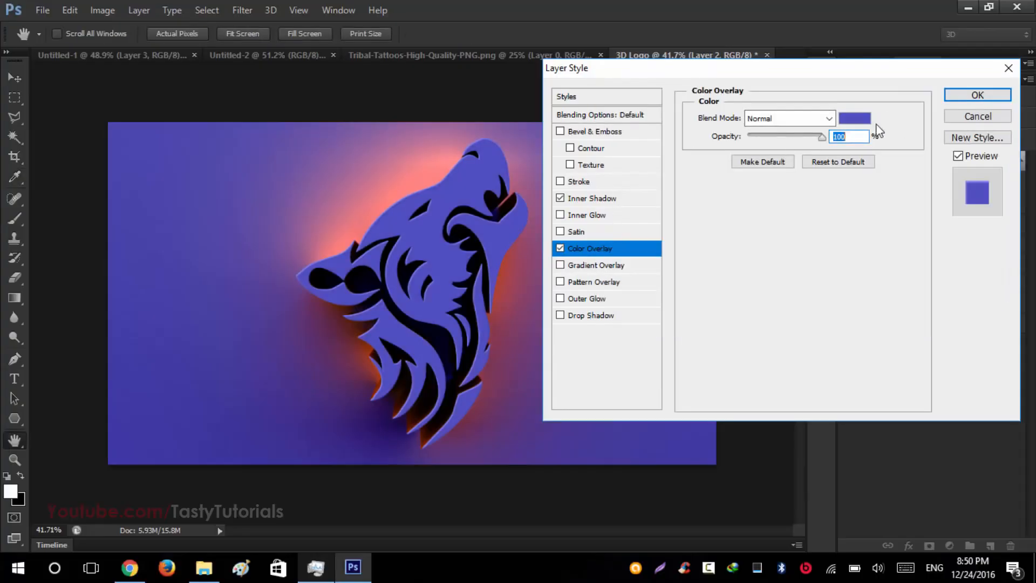
Set the inner shadow's distance to 3 px and apply the layer style to Layer 2
{"action": "left_click", "coordinate": [590, 199]}
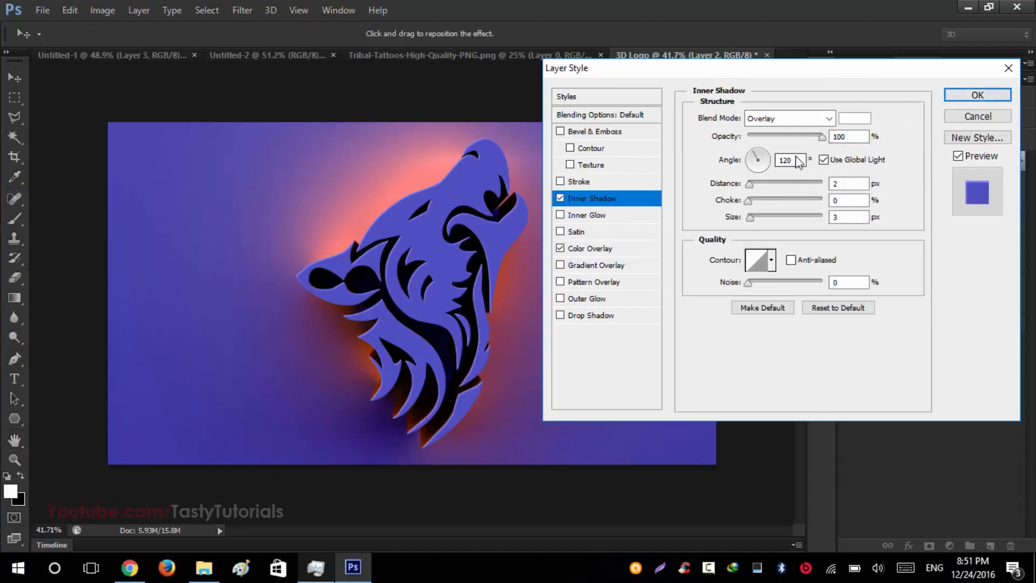
{"action": "double_click", "coordinate": [839, 184]}
{"action": "key", "text": "Up"}
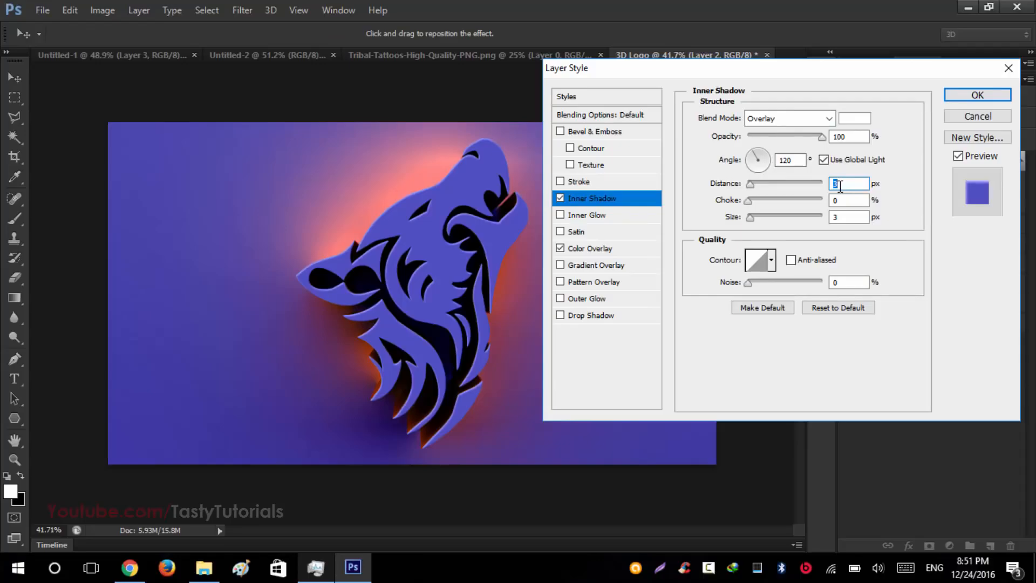
{"action": "key", "text": "Return"}
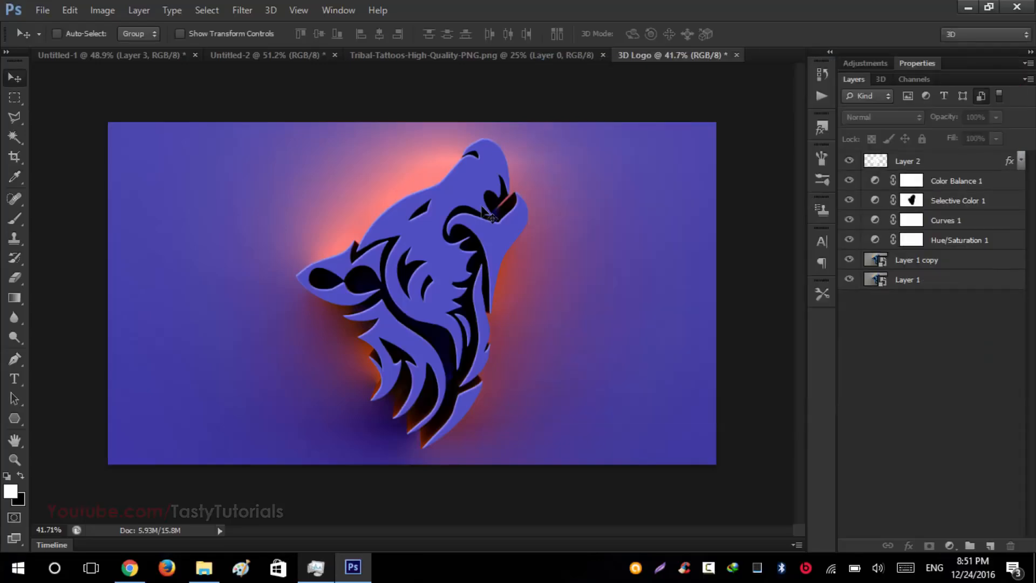